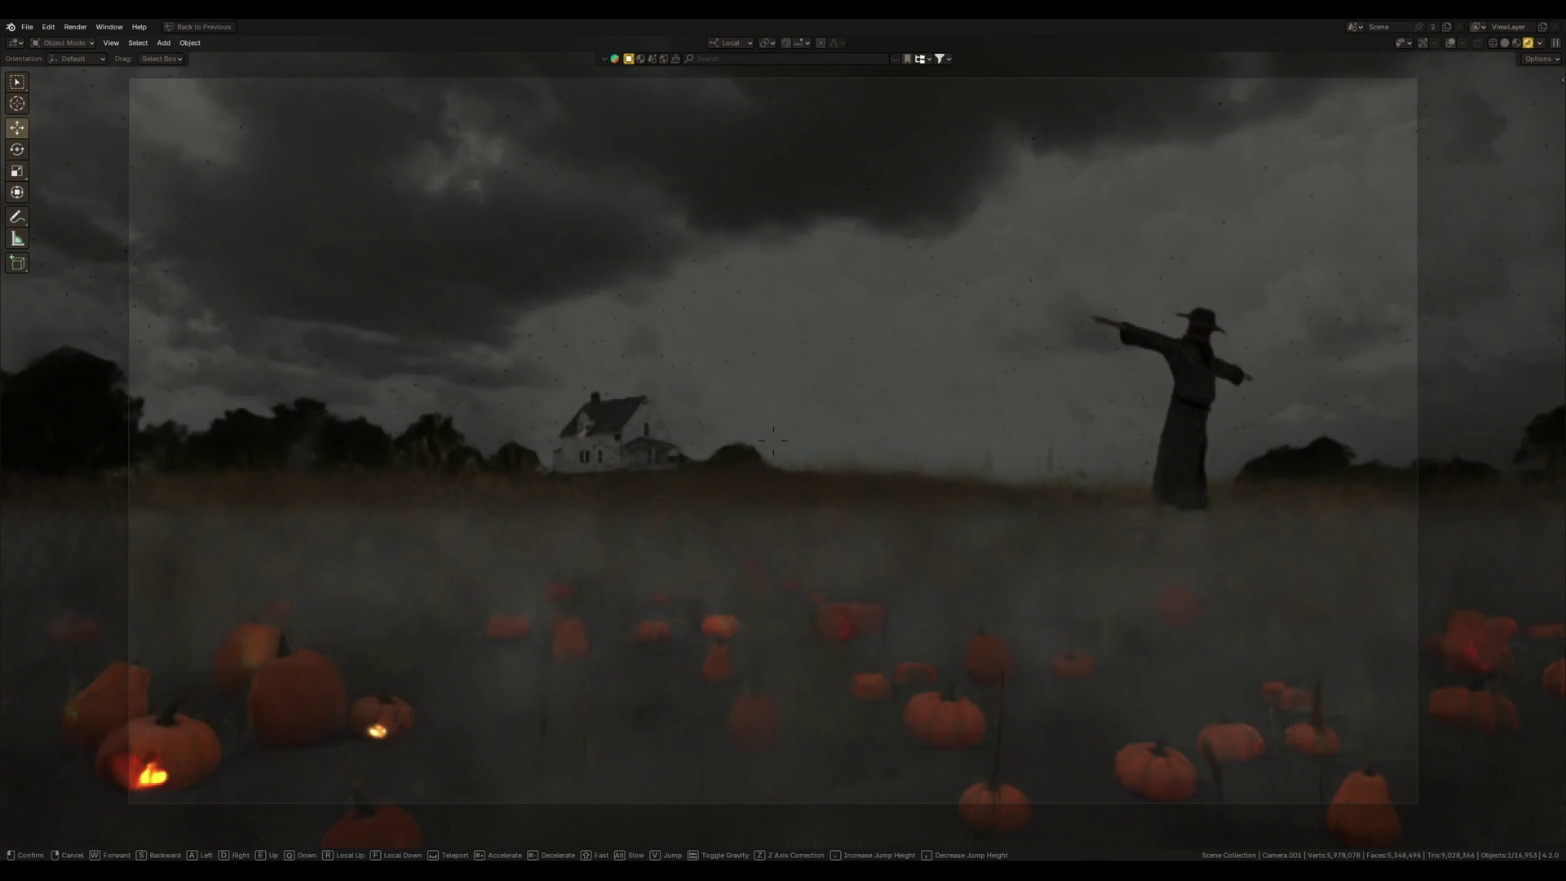
Fly through the pumpkin field in walk navigation to examine the scarecrow and farmhouse from different camera positions
{"action": "key", "text": "w"}
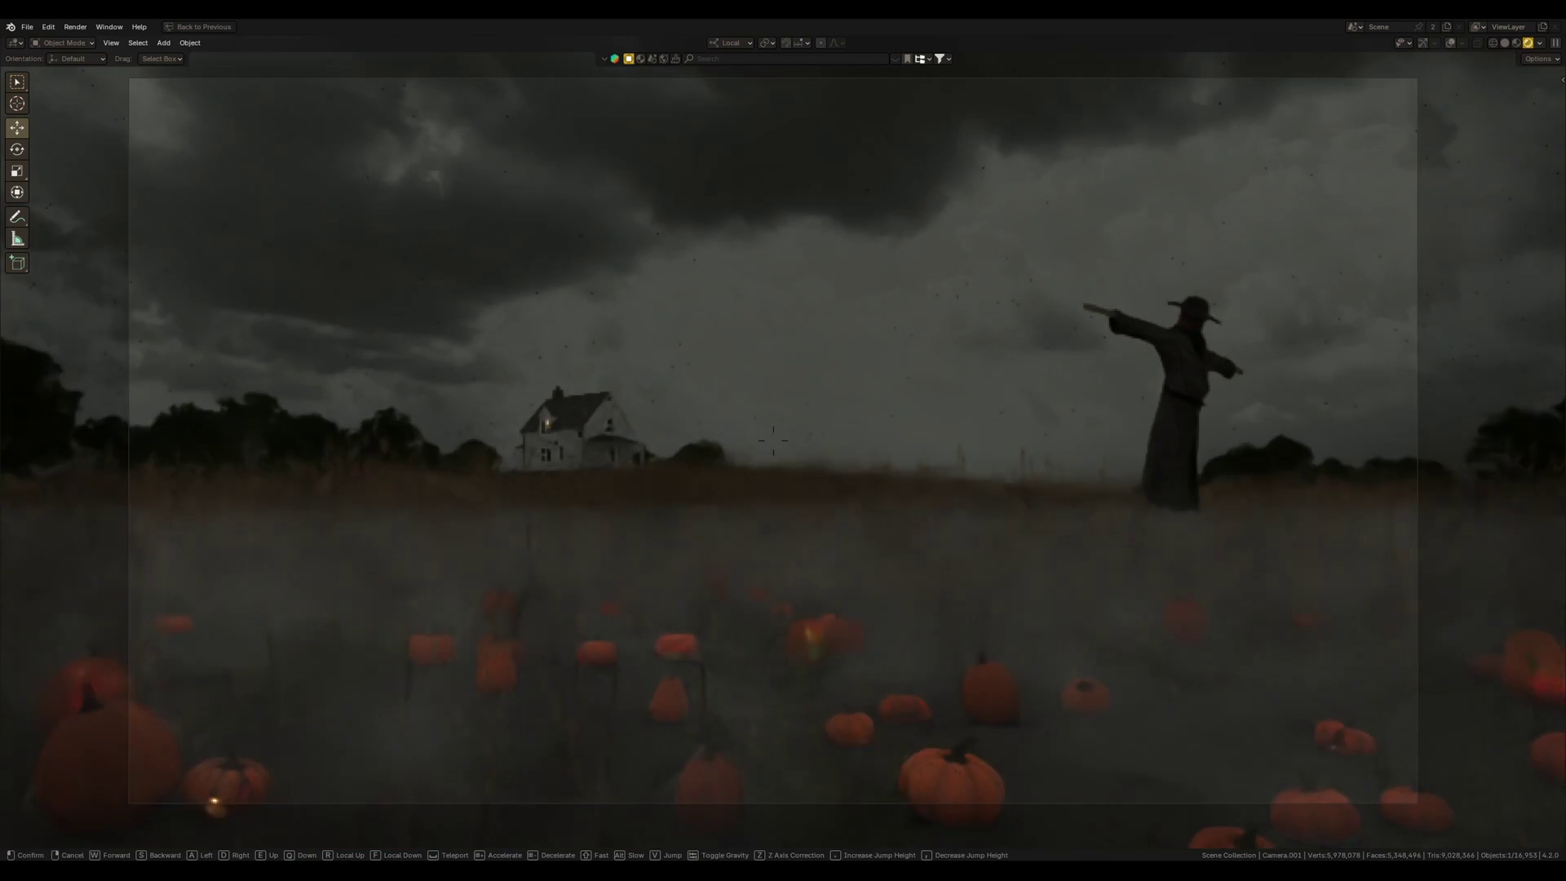
{"action": "key", "text": "d"}
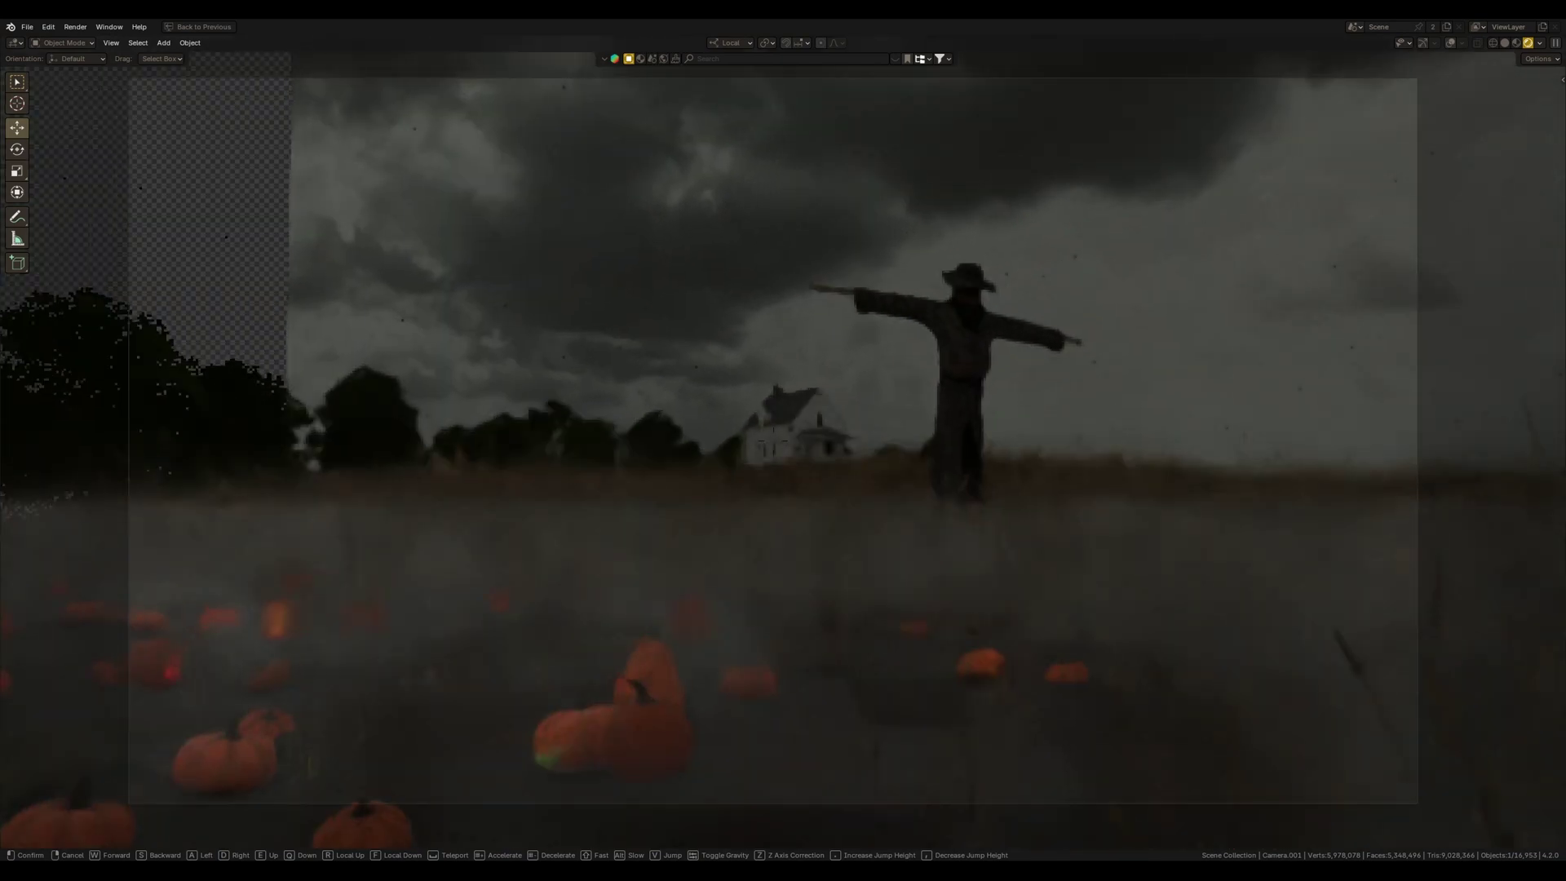
{"action": "key", "text": "a"}
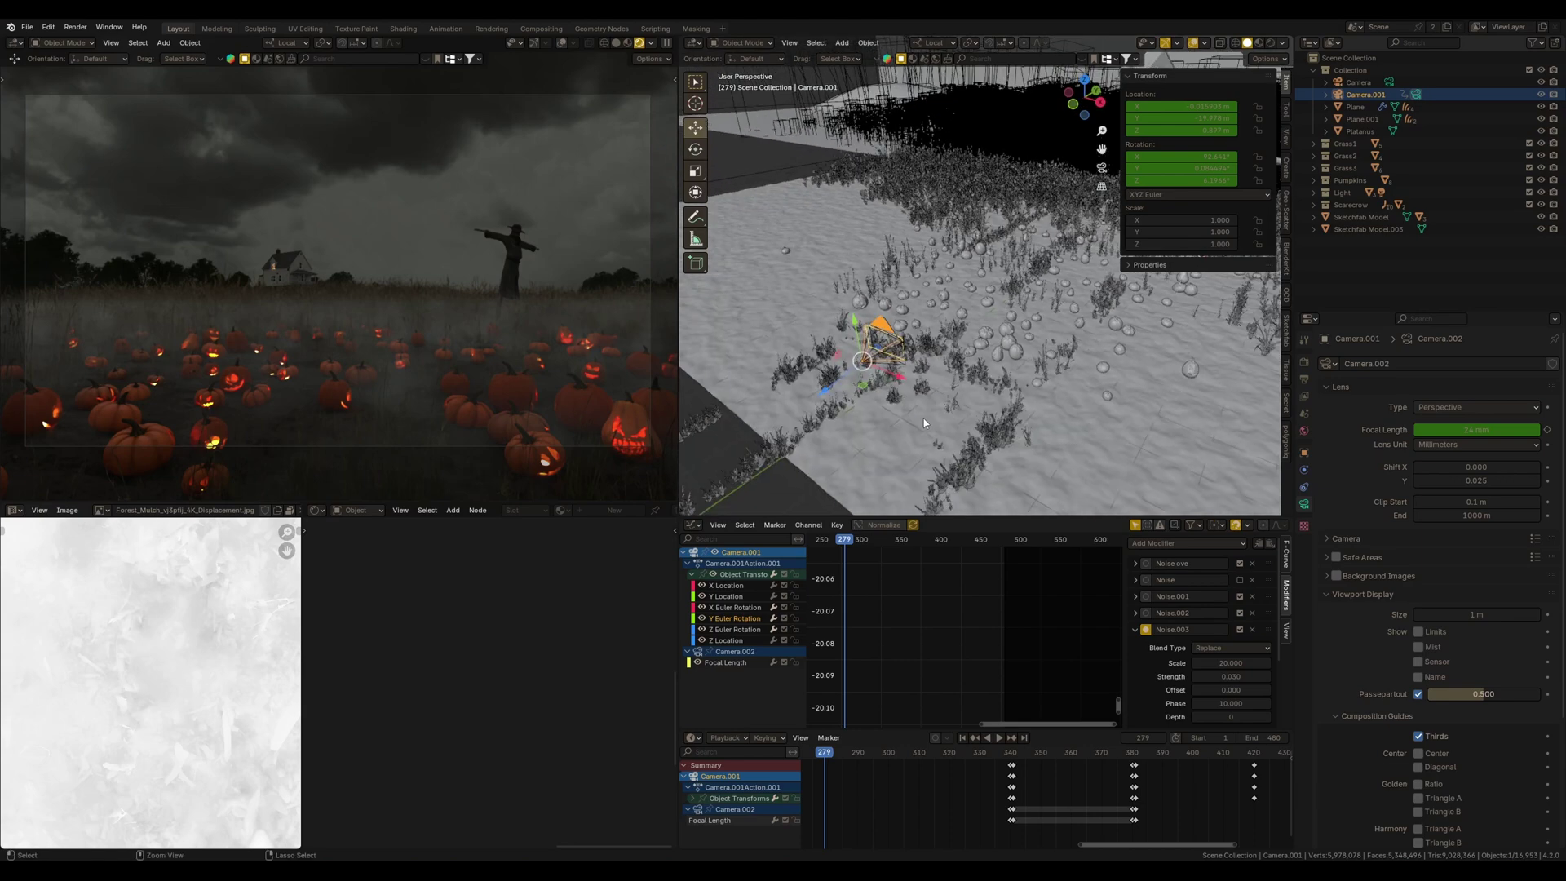
{"action": "middle_click_drag", "start_coordinate": [924, 422], "coordinate": [902, 380]}
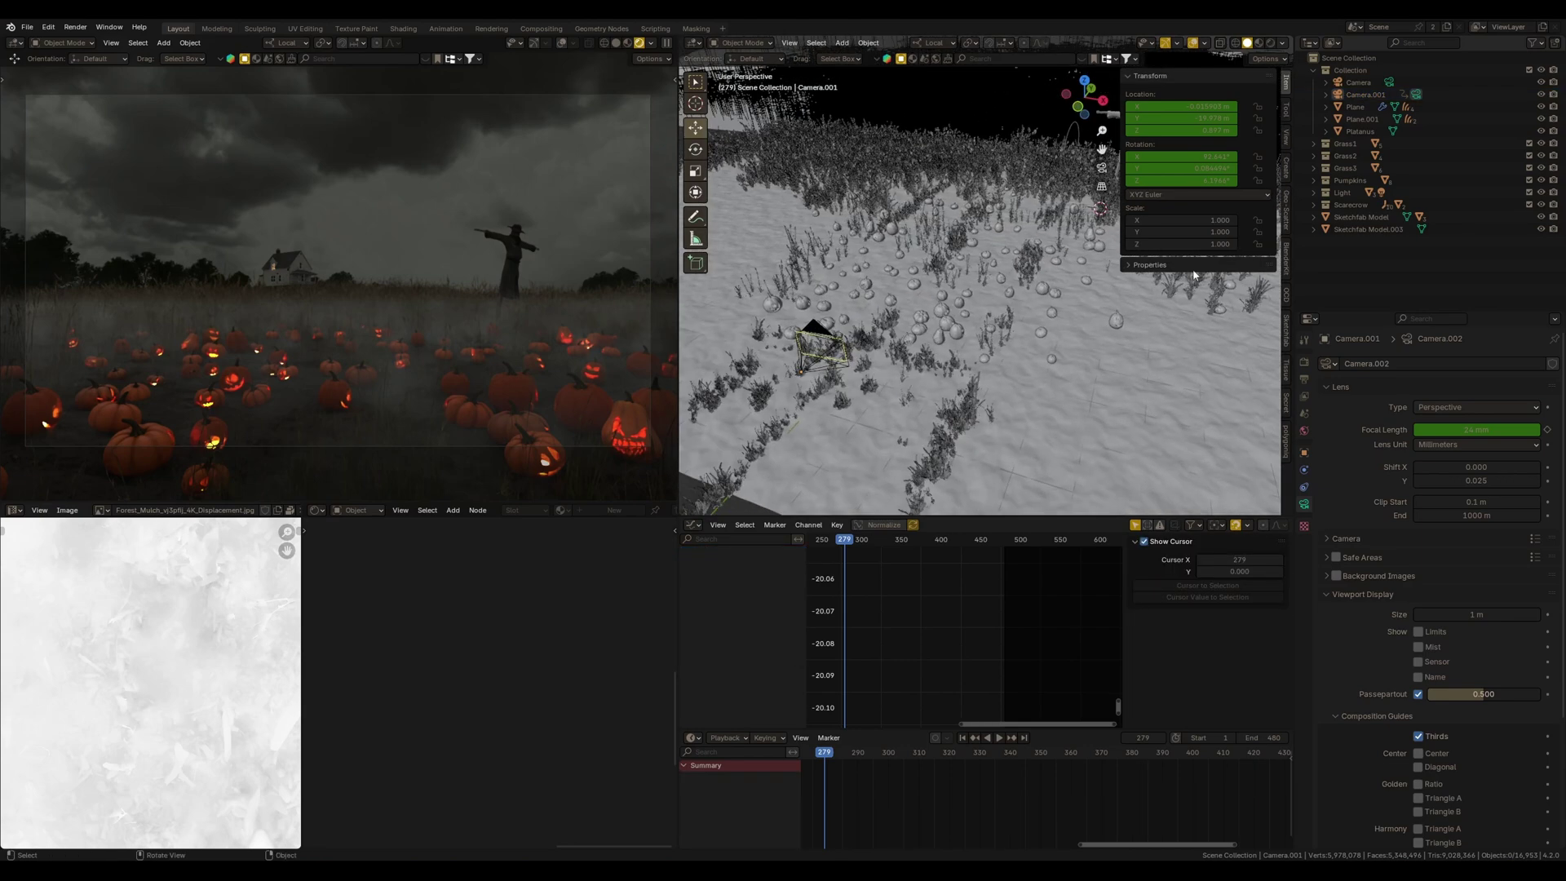
{"action": "middle_click_drag", "start_coordinate": [1009, 643], "coordinate": [968, 654], "text": "ctrl"}
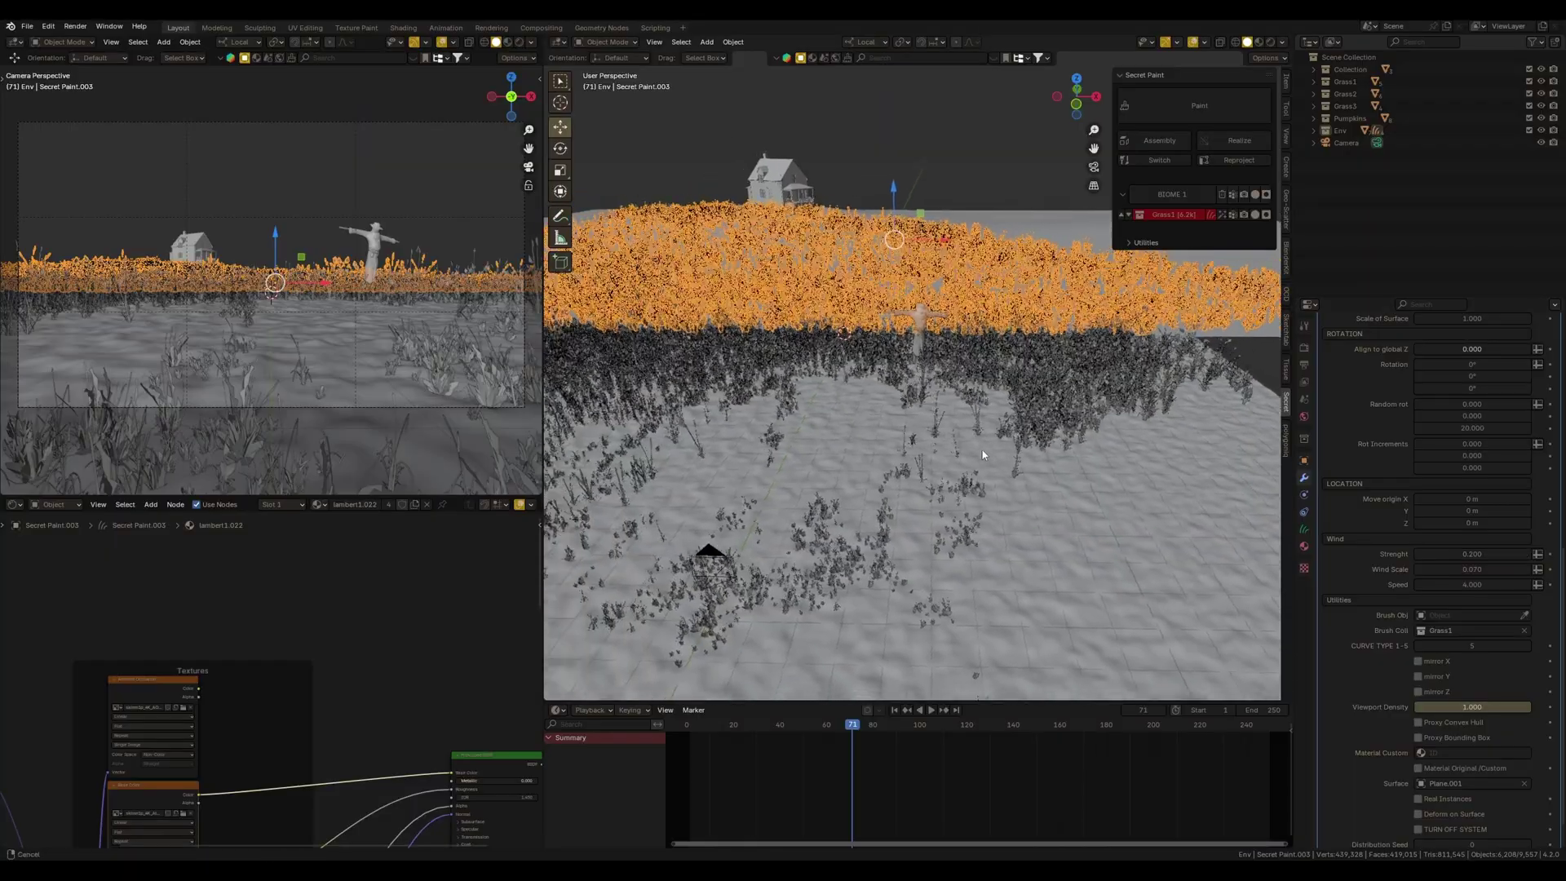
Examine the painted grass field and the grass, pumpkin, scarecrow and farmhouse models from several angles
{"action": "middle_click_drag", "start_coordinate": [983, 455], "coordinate": [1036, 445]}
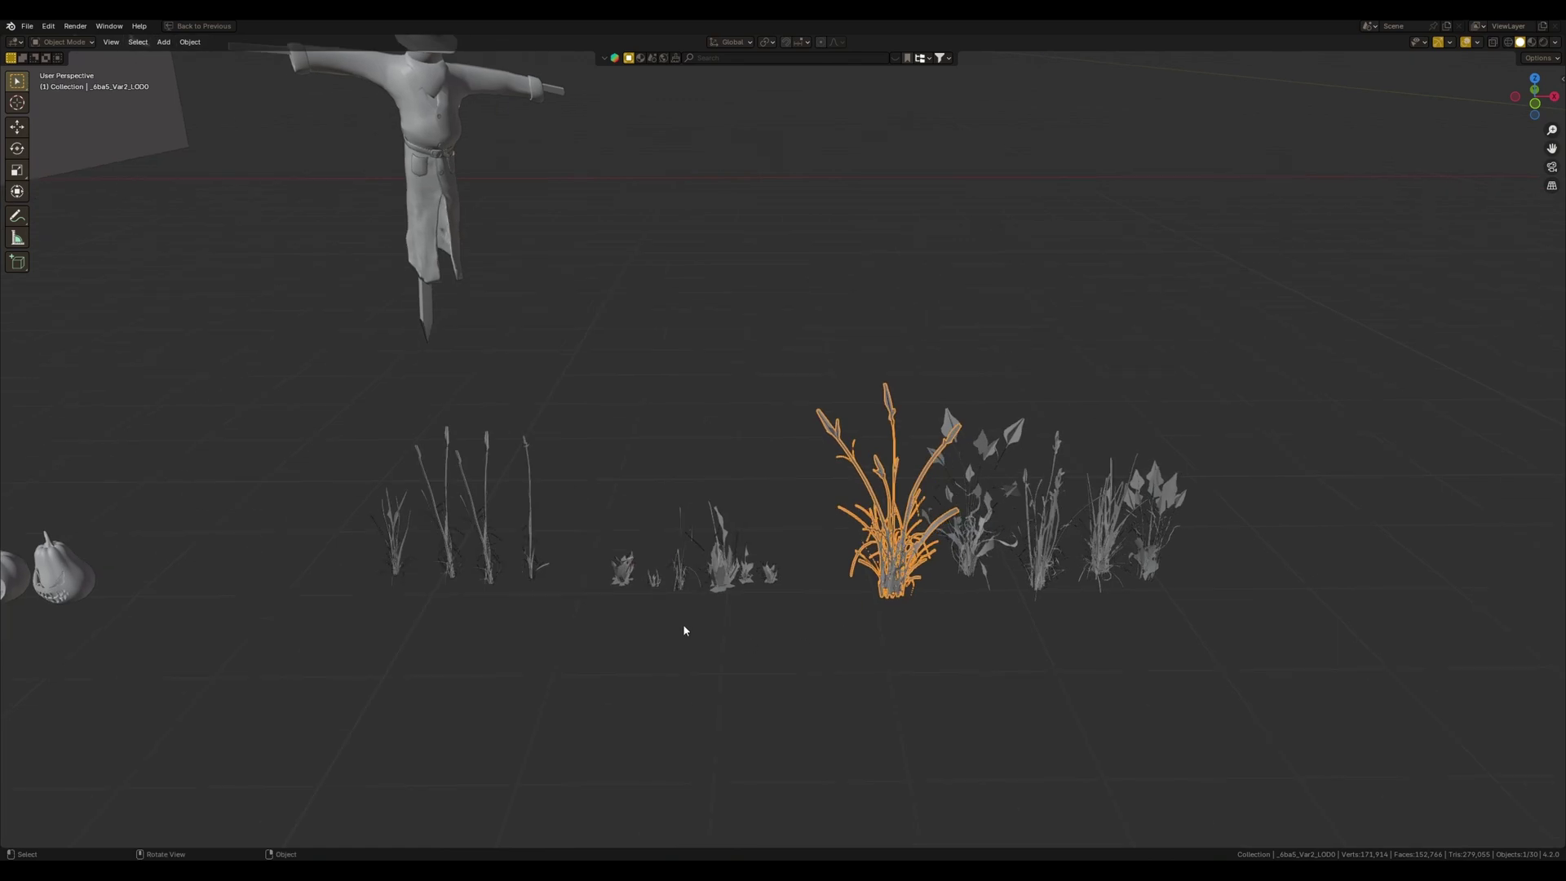
{"action": "left_click_drag", "start_coordinate": [377, 664], "coordinate": [1159, 504]}
{"action": "middle_click_drag", "start_coordinate": [857, 571], "coordinate": [808, 629]}
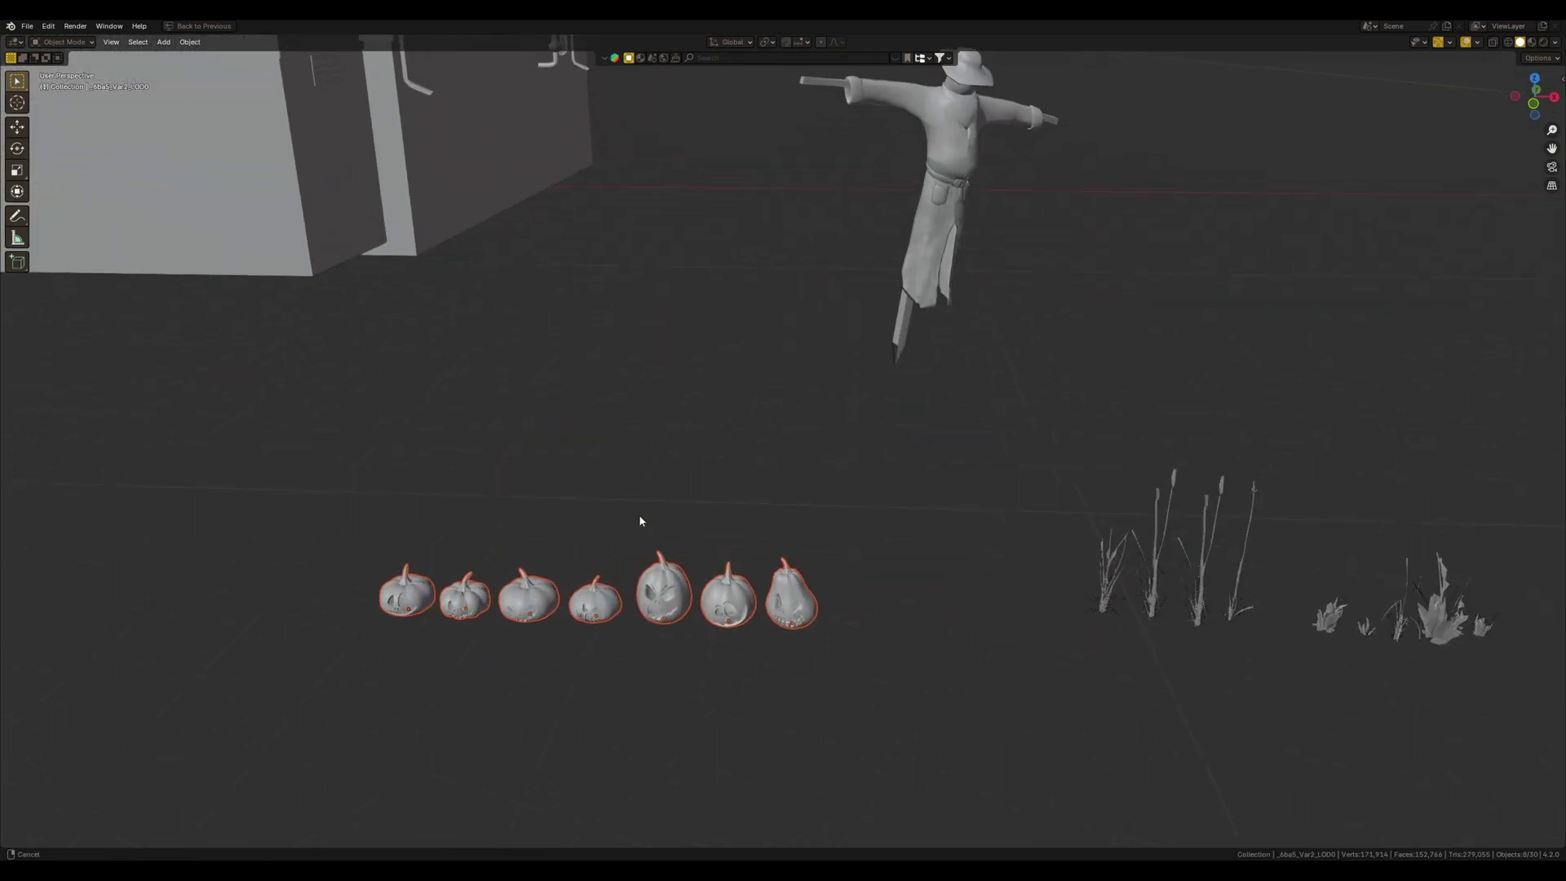
{"action": "middle_click_drag", "start_coordinate": [640, 517], "coordinate": [814, 579]}
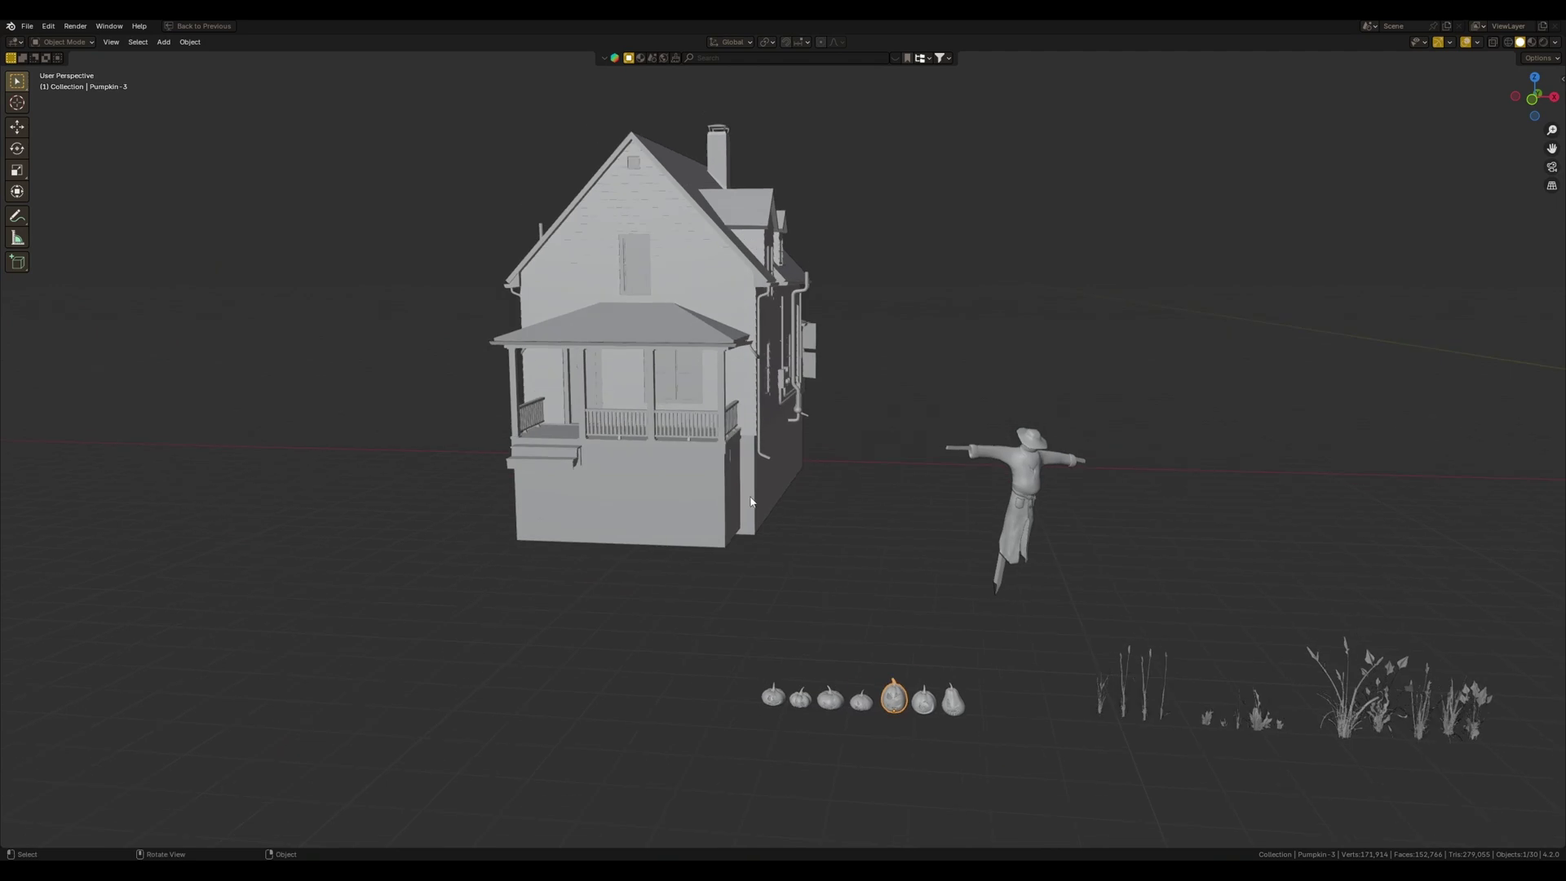
{"action": "mouse_move", "coordinate": [807, 587]}
{"action": "middle_mouse_down"}
{"action": "mouse_move", "coordinate": [791, 547]}
{"action": "mouse_move", "coordinate": [901, 601]}
{"action": "middle_mouse_up"}
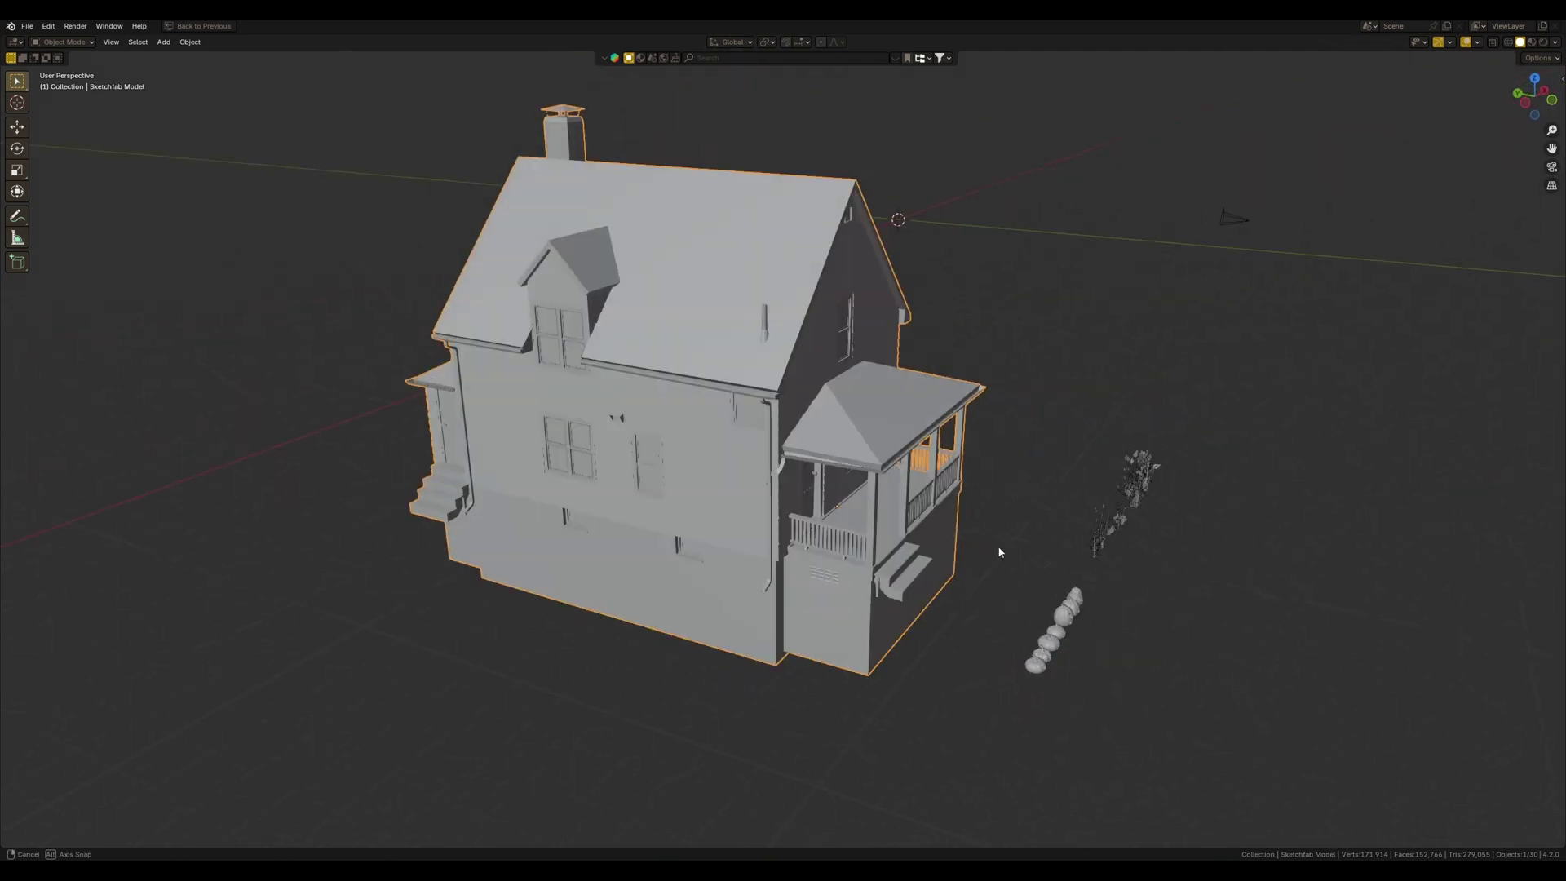
{"action": "mouse_move", "coordinate": [1004, 549]}
{"action": "middle_mouse_down"}
{"action": "mouse_move", "coordinate": [882, 553]}
{"action": "mouse_move", "coordinate": [940, 527]}
{"action": "mouse_move", "coordinate": [844, 563]}
{"action": "mouse_move", "coordinate": [780, 560]}
{"action": "mouse_move", "coordinate": [916, 566]}
{"action": "mouse_move", "coordinate": [900, 571]}
{"action": "mouse_move", "coordinate": [766, 532]}
{"action": "middle_mouse_up"}
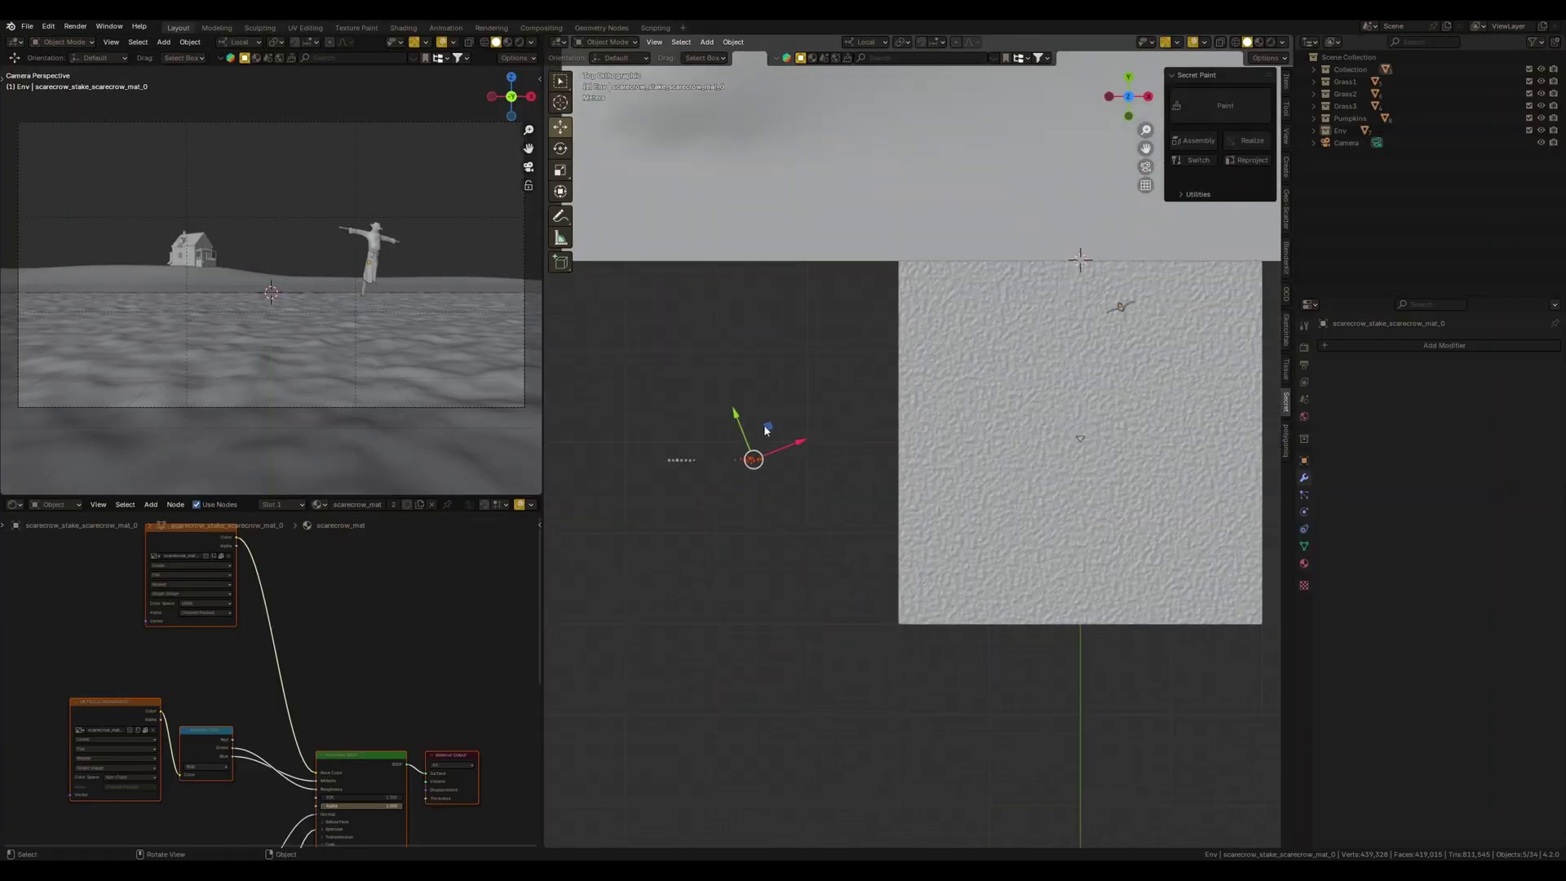
{"action": "middle_click_drag", "start_coordinate": [765, 428], "coordinate": [785, 503], "text": "ctrl"}
{"action": "left_click", "coordinate": [939, 557], "text": "shift"}
{"action": "middle_click_drag", "start_coordinate": [1064, 438], "coordinate": [970, 478], "text": "shift"}
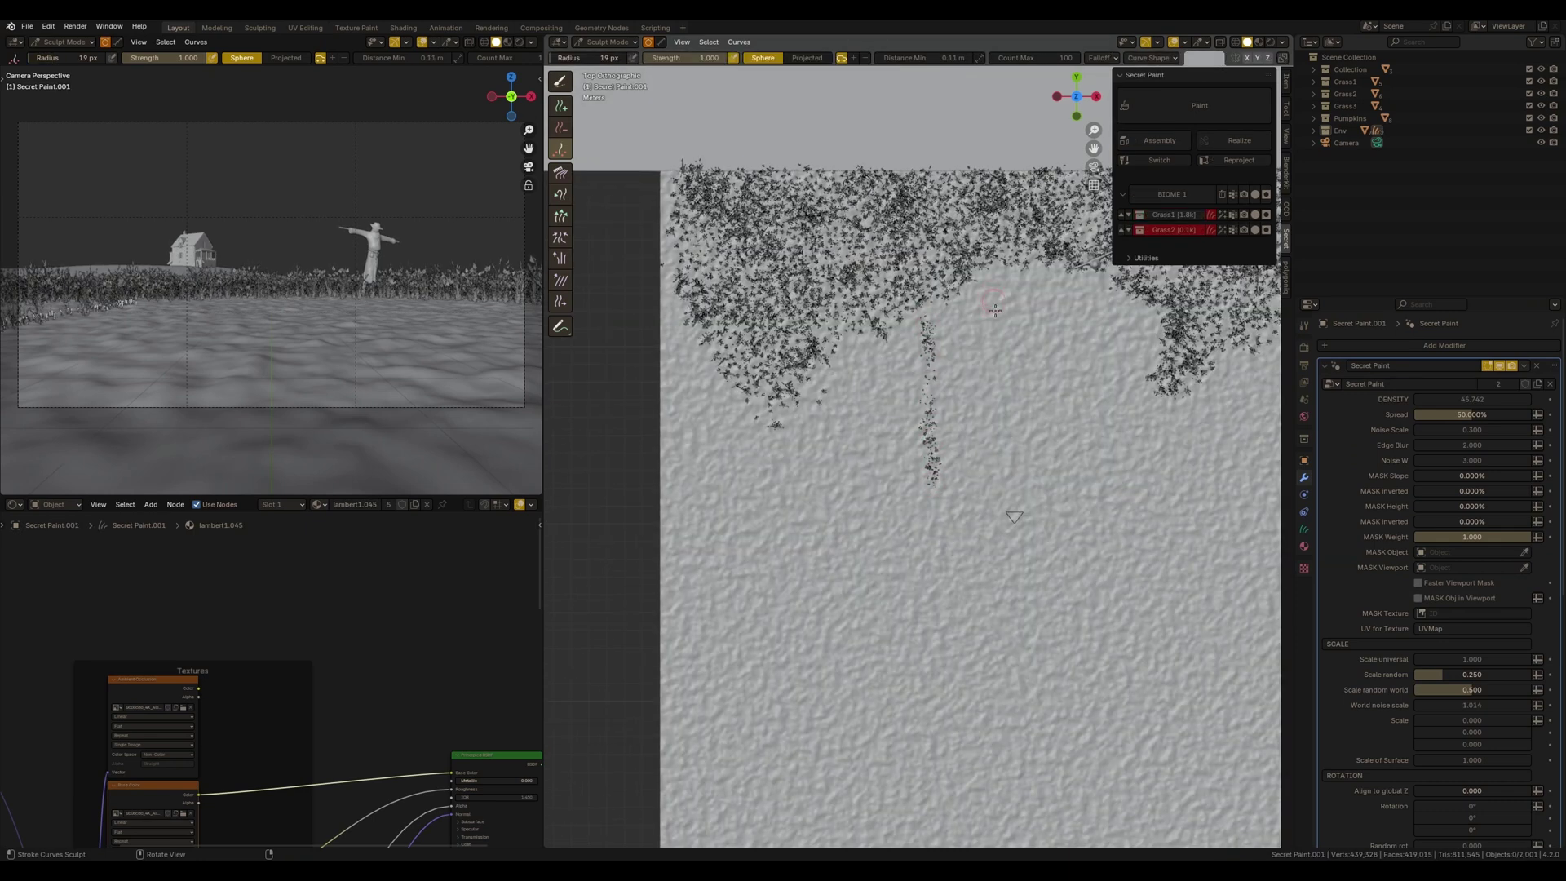
Paint sparse Grass2 patches over the bare ground between the dense grass edge and the camera
{"action": "left_click_drag", "start_coordinate": [995, 310], "coordinate": [1005, 441]}
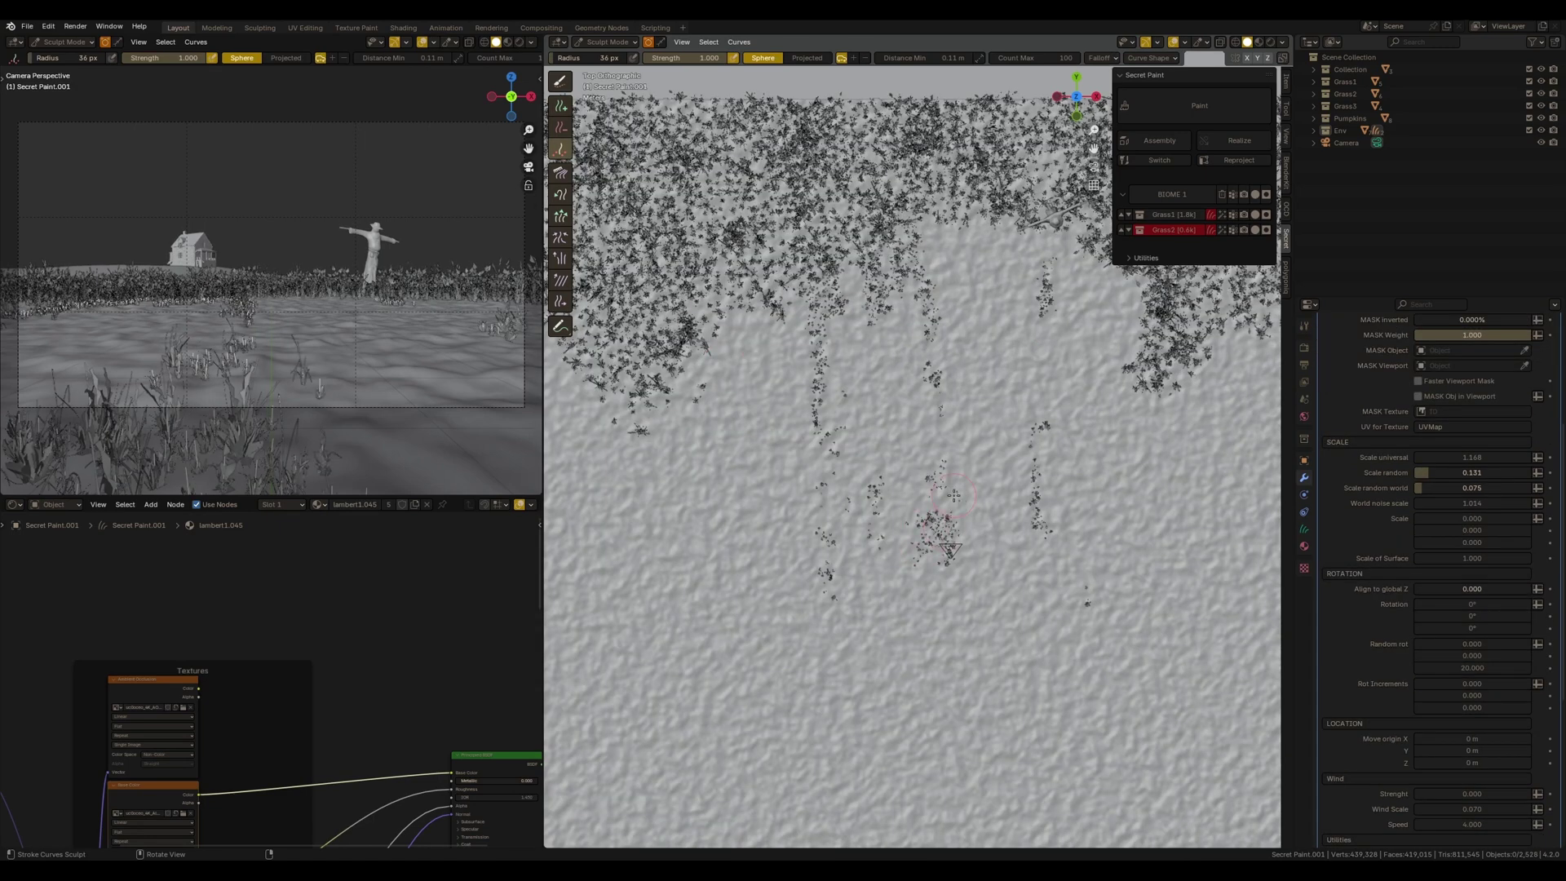
{"action": "left_click_drag", "start_coordinate": [988, 498], "coordinate": [953, 559]}
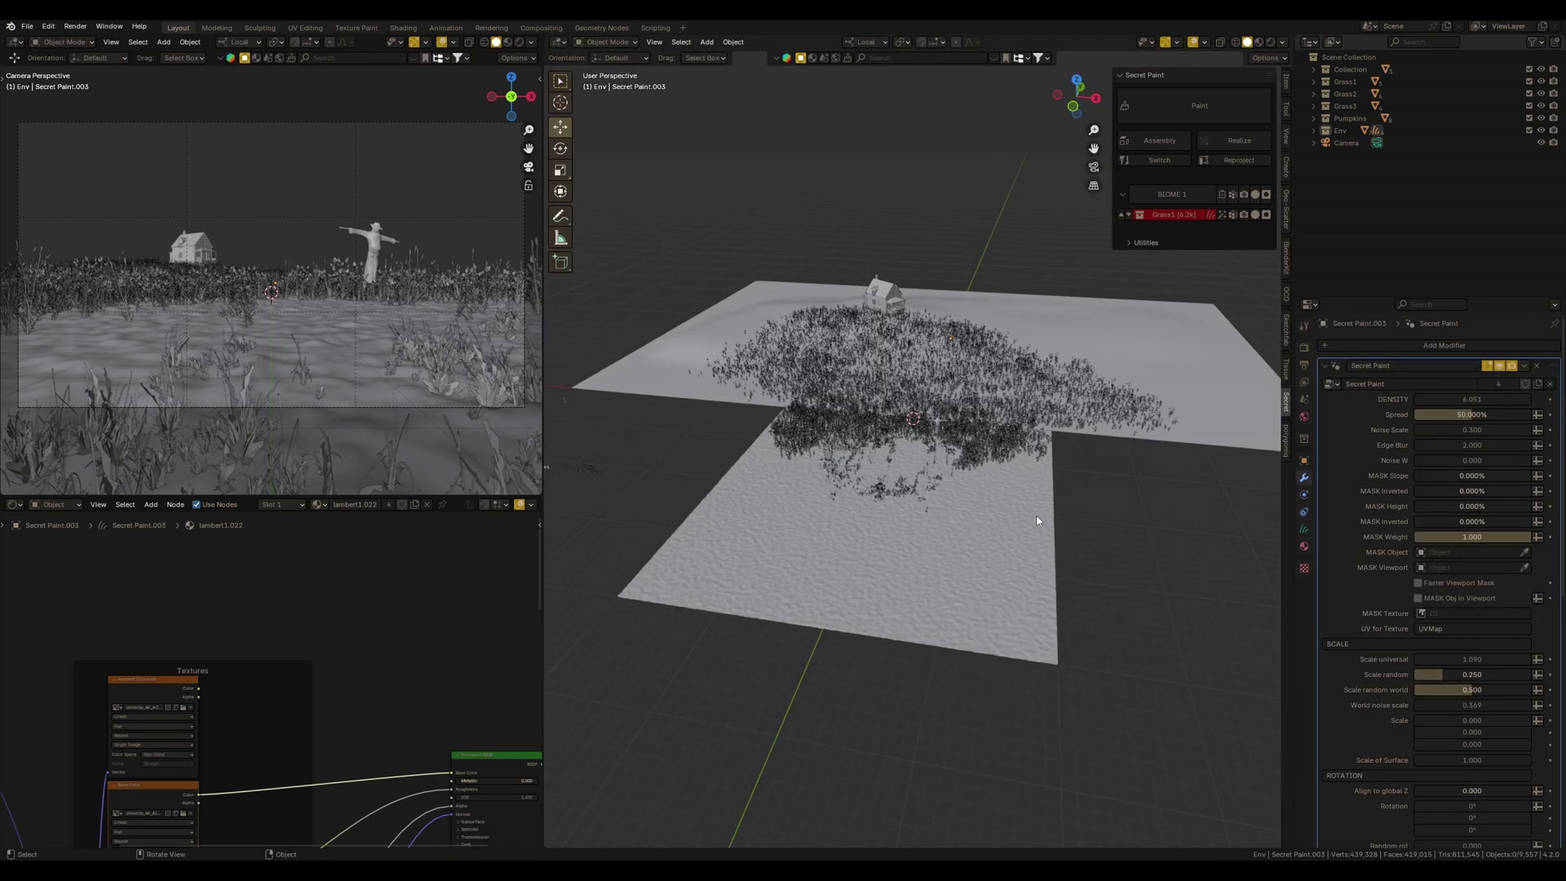
{"action": "scroll", "coordinate": [1010, 518], "scroll_direction": "up", "scroll_amount": 3}
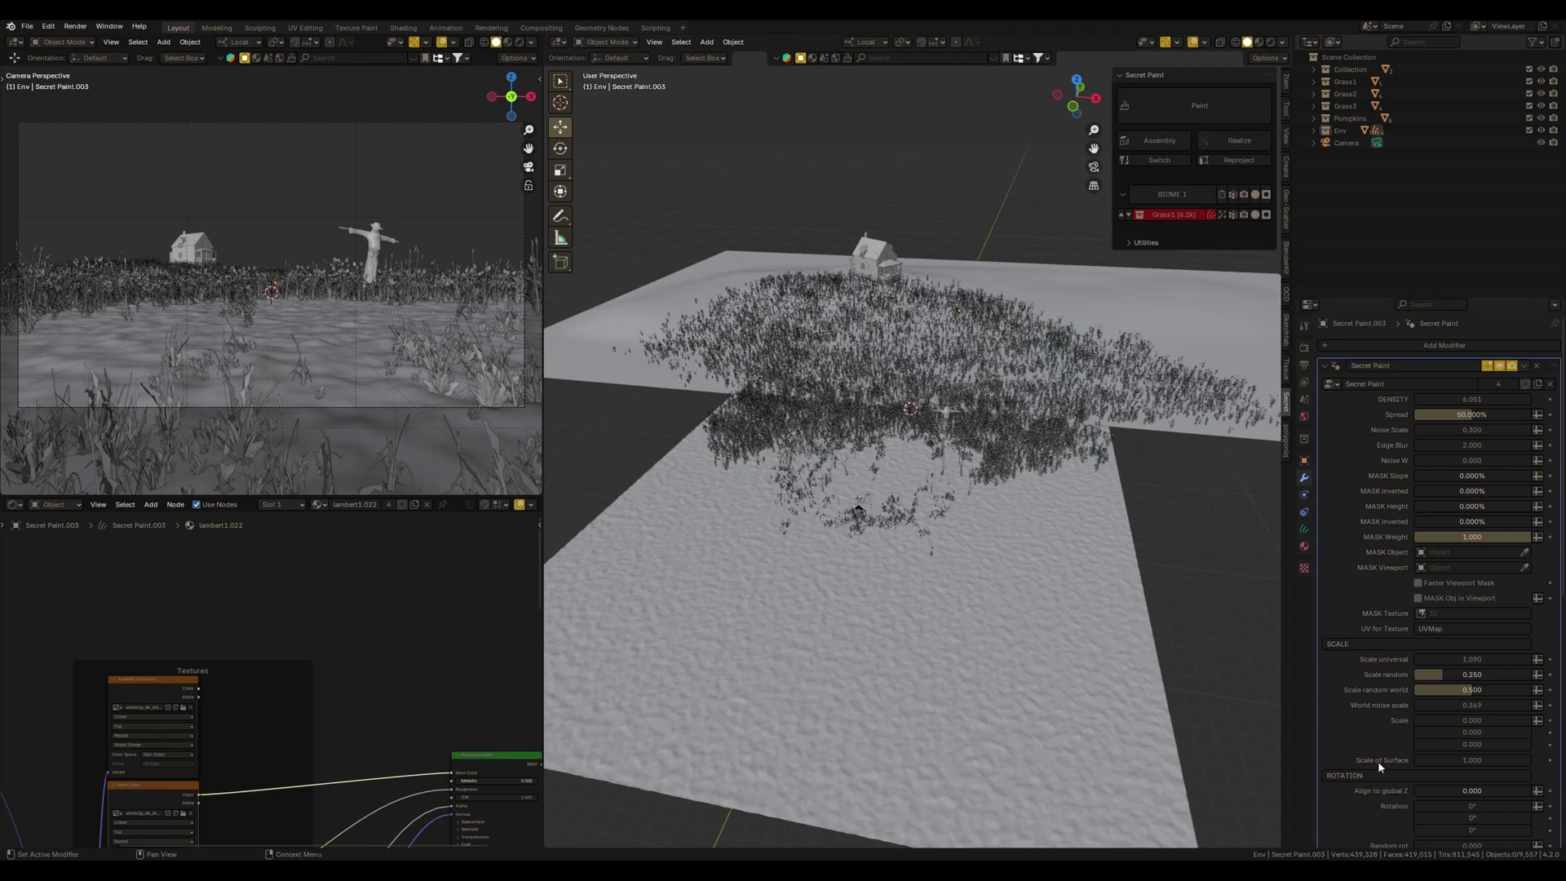
Play the animation to preview the wind movement of the Grass1 scatter around the scarecrow
{"action": "scroll", "coordinate": [1378, 761], "scroll_direction": "down", "scroll_amount": 10}
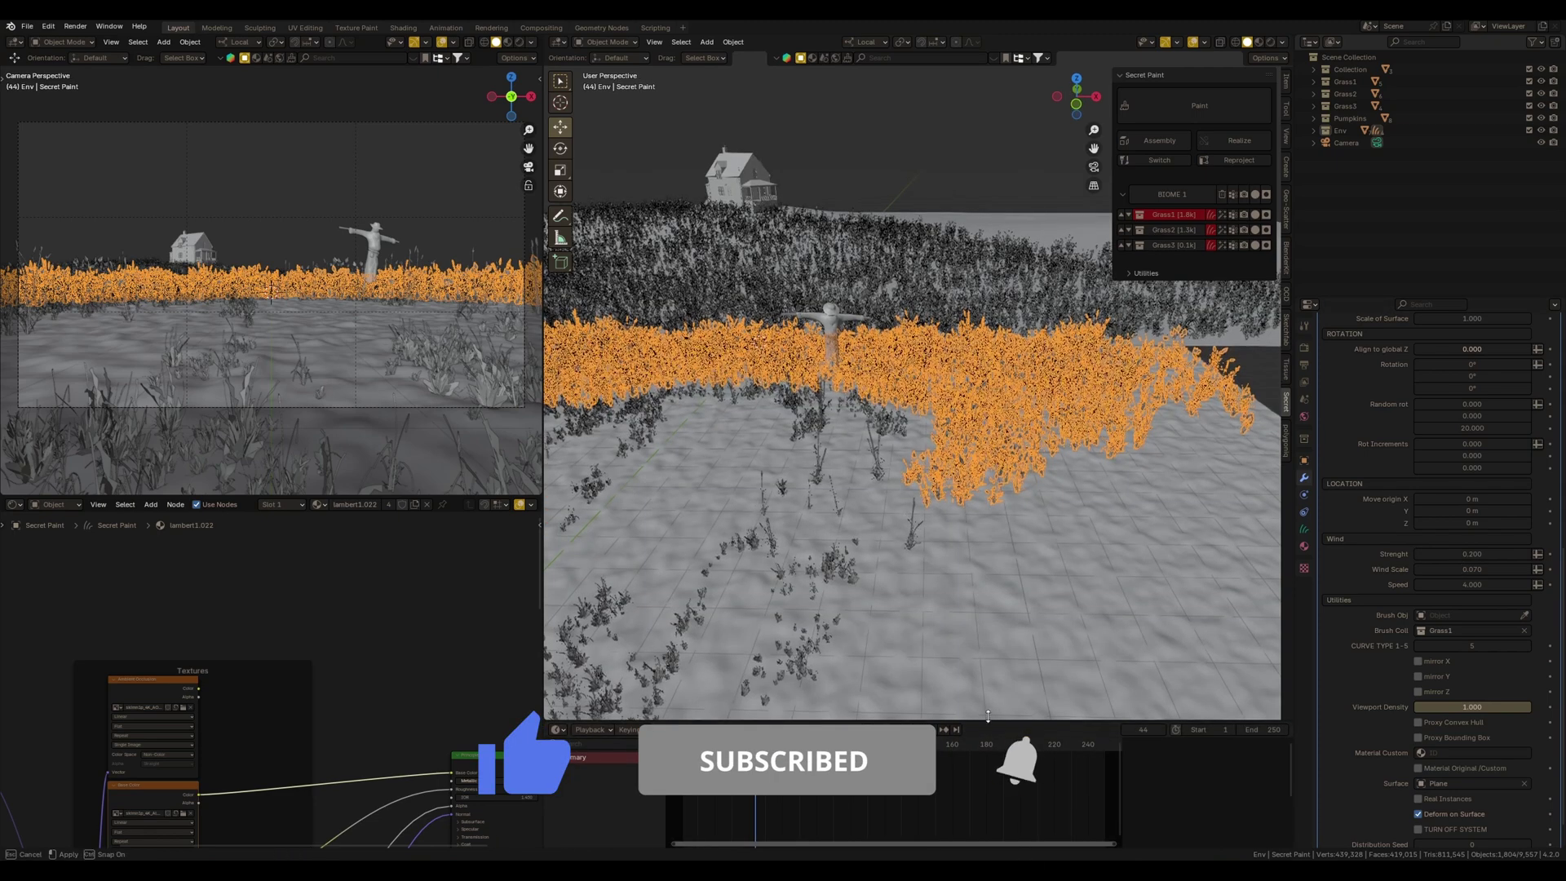
{"action": "key", "text": "space"}
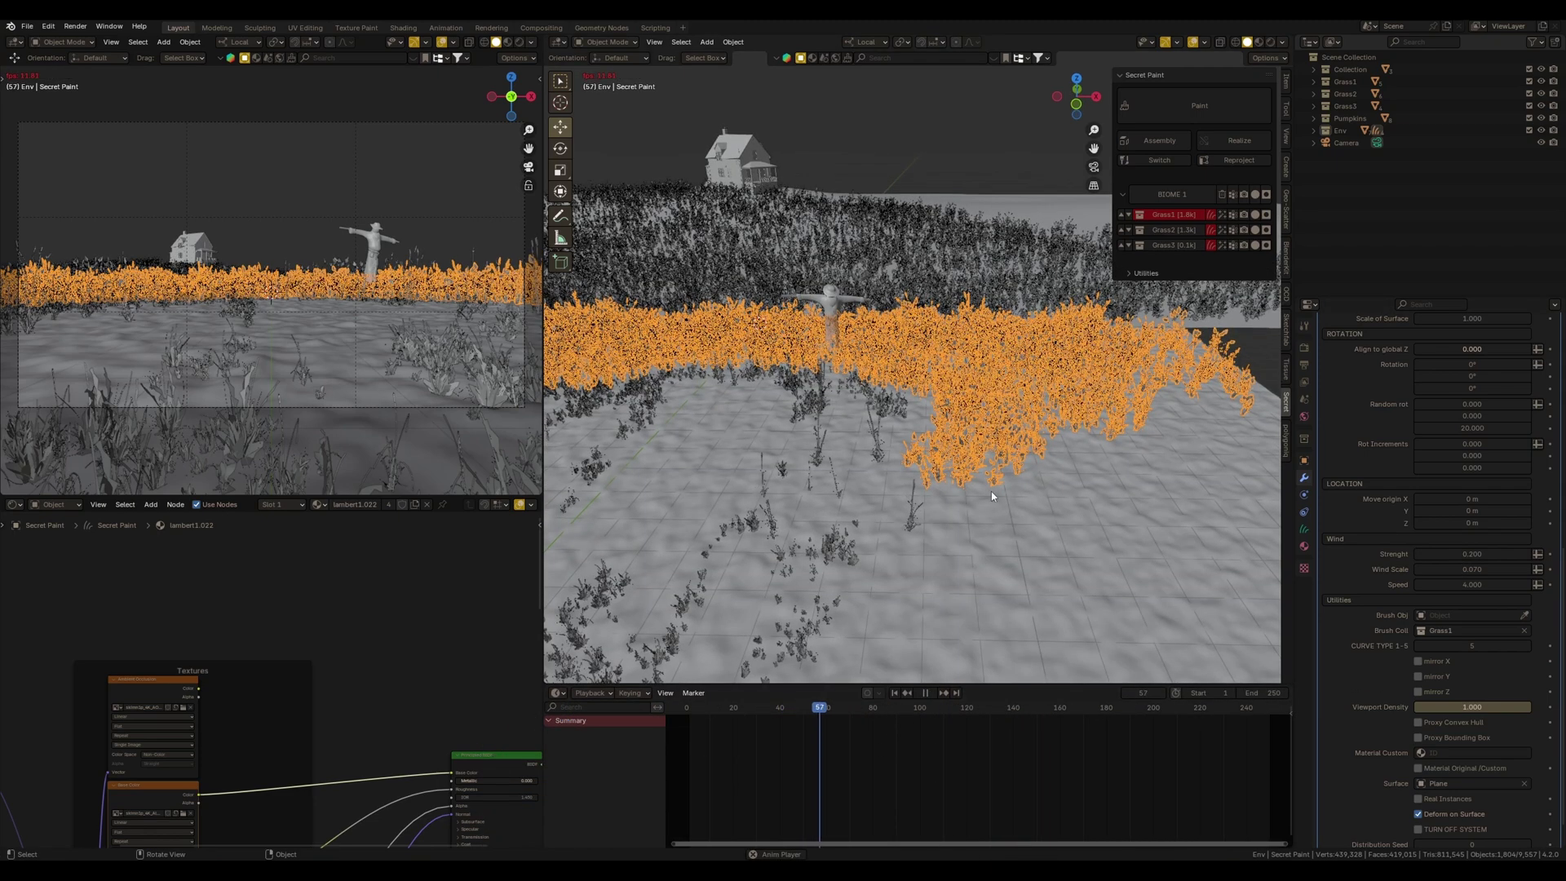
{"action": "key", "text": "space"}
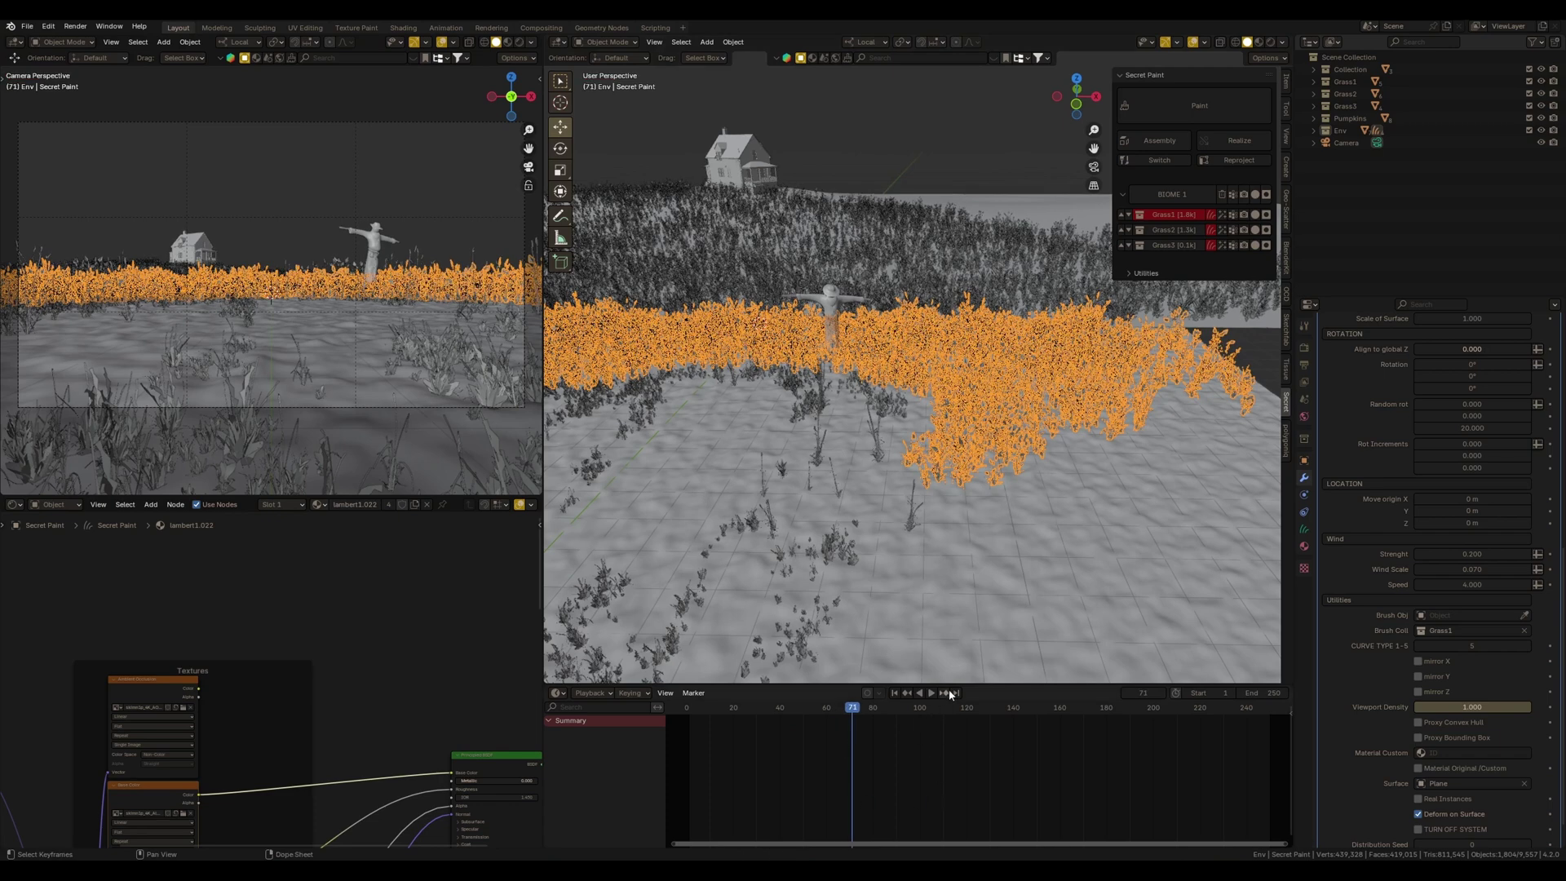
Set the wind strength of the tall Grass3 plants in front of the scarecrow to 0.2
{"action": "left_click_drag", "start_coordinate": [982, 683], "coordinate": [982, 700]}
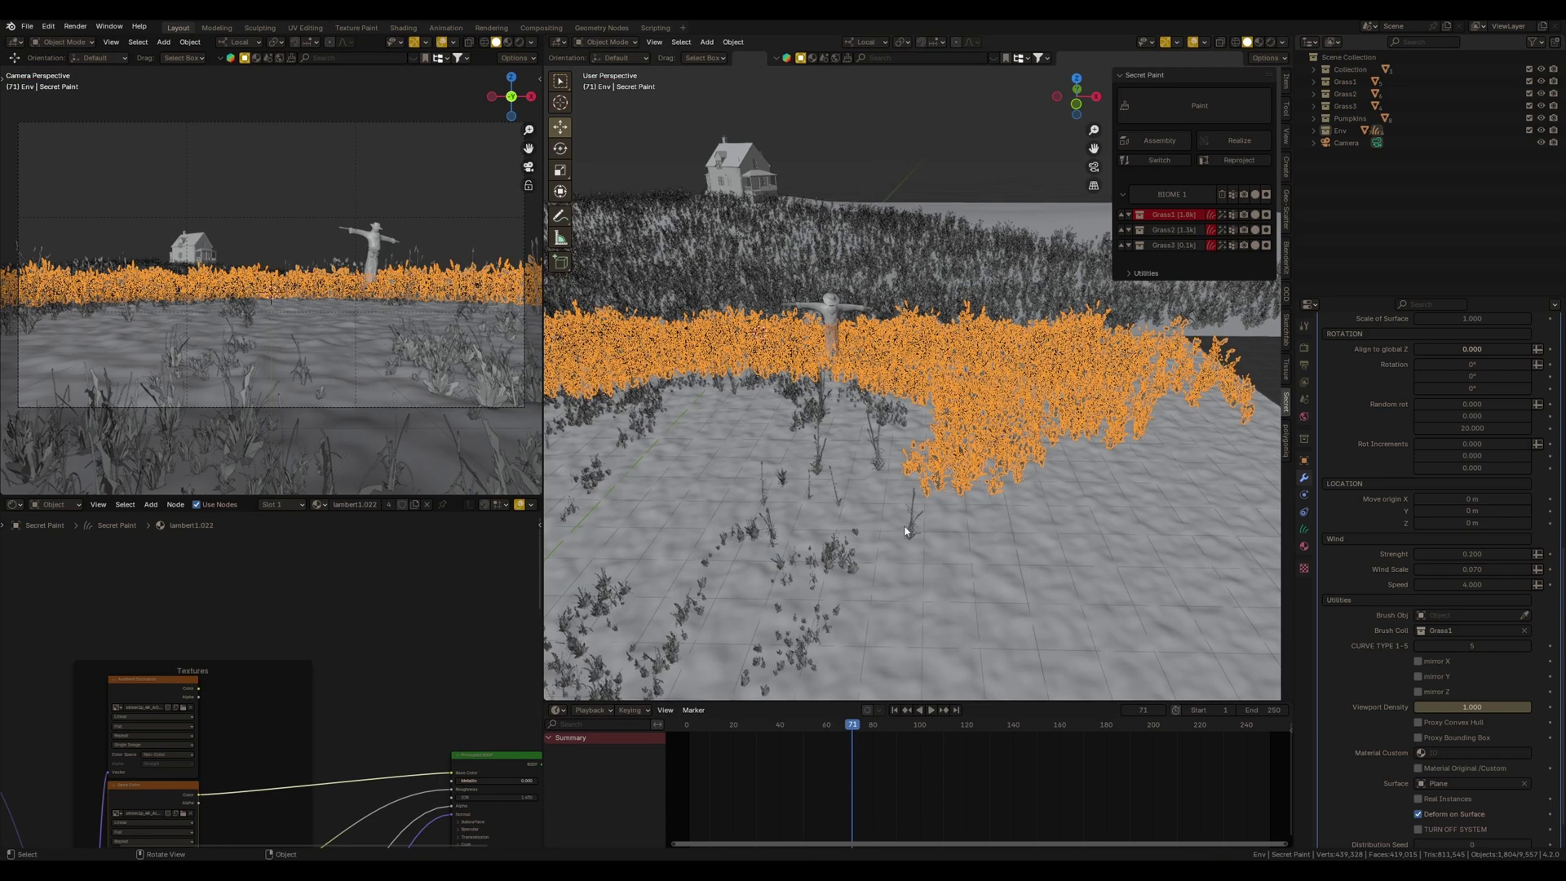
{"action": "left_click", "coordinate": [903, 561]}
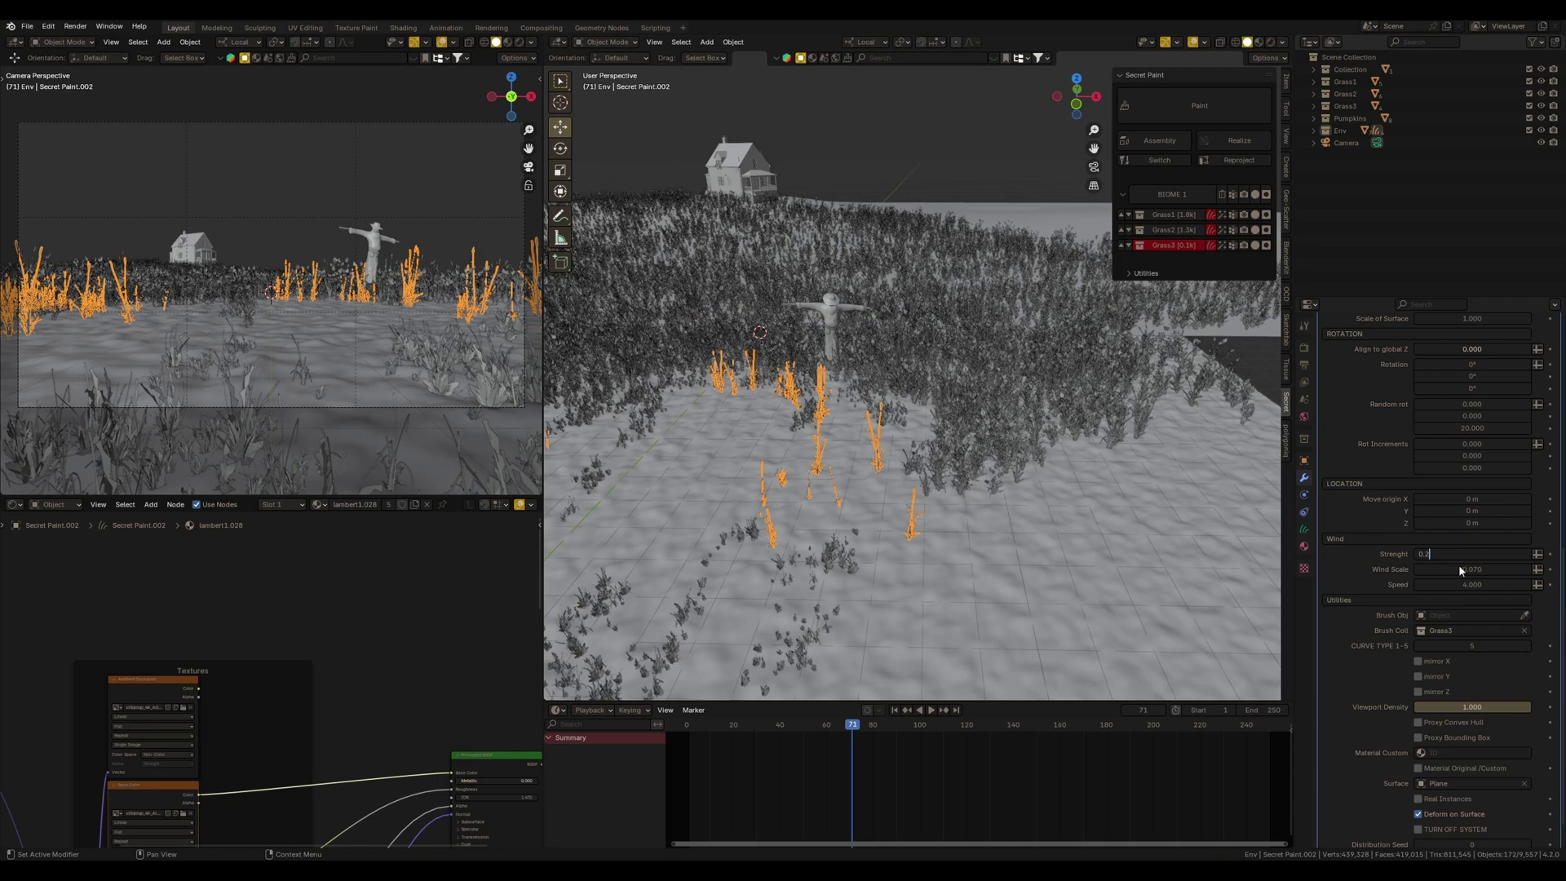
{"action": "left_click", "coordinate": [804, 561]}
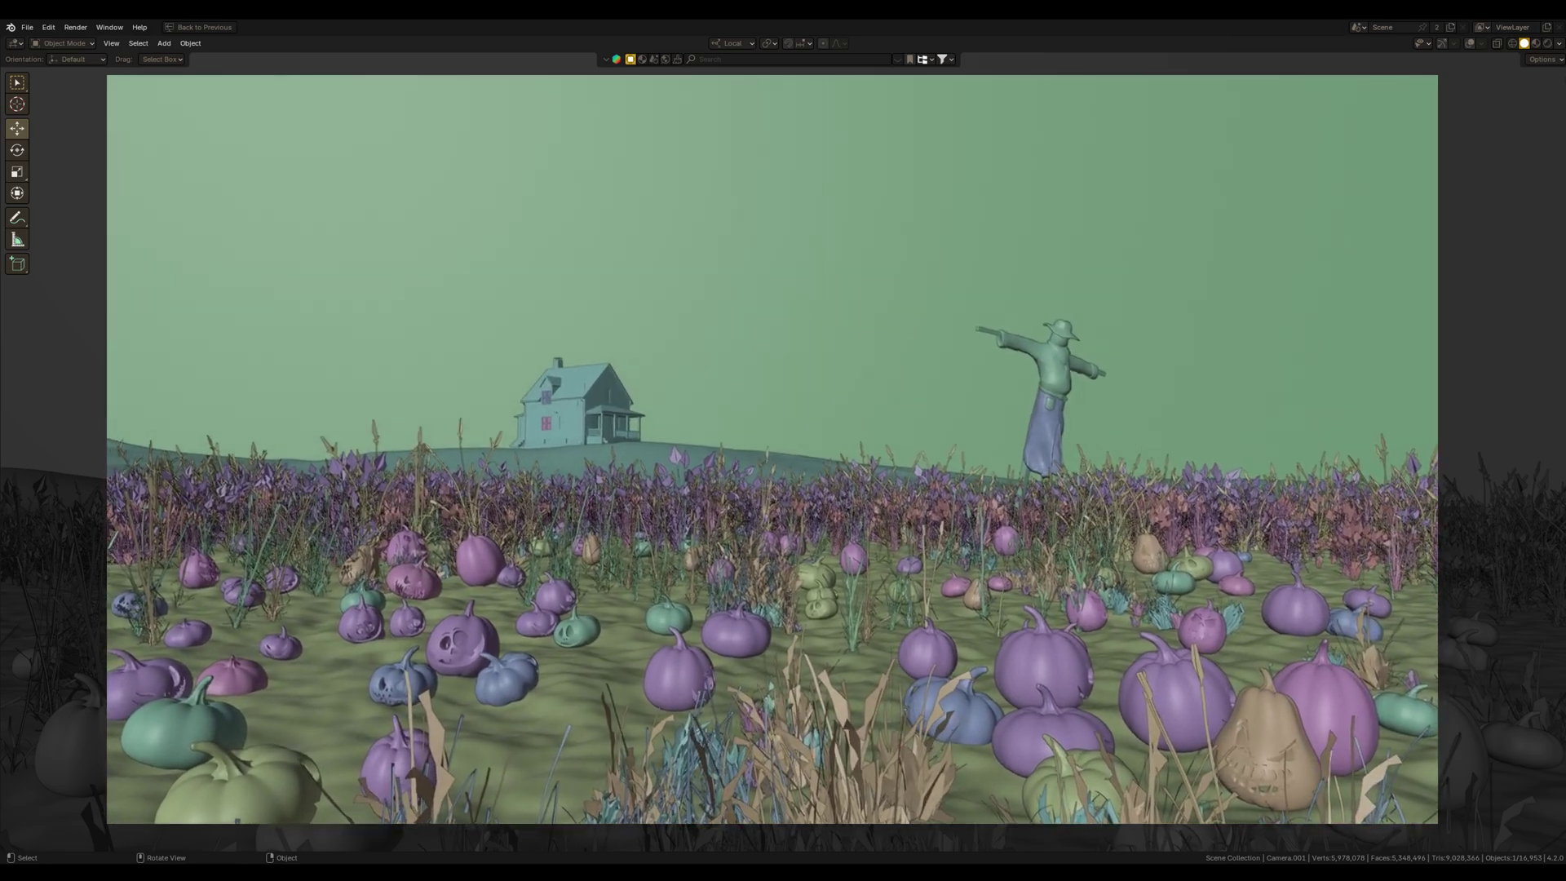
Show the render result in place of the camera viewport and inspect the glowing pumpkins up close
{"action": "key", "text": "ctrl+space"}
{"action": "left_click", "coordinate": [17, 44]}
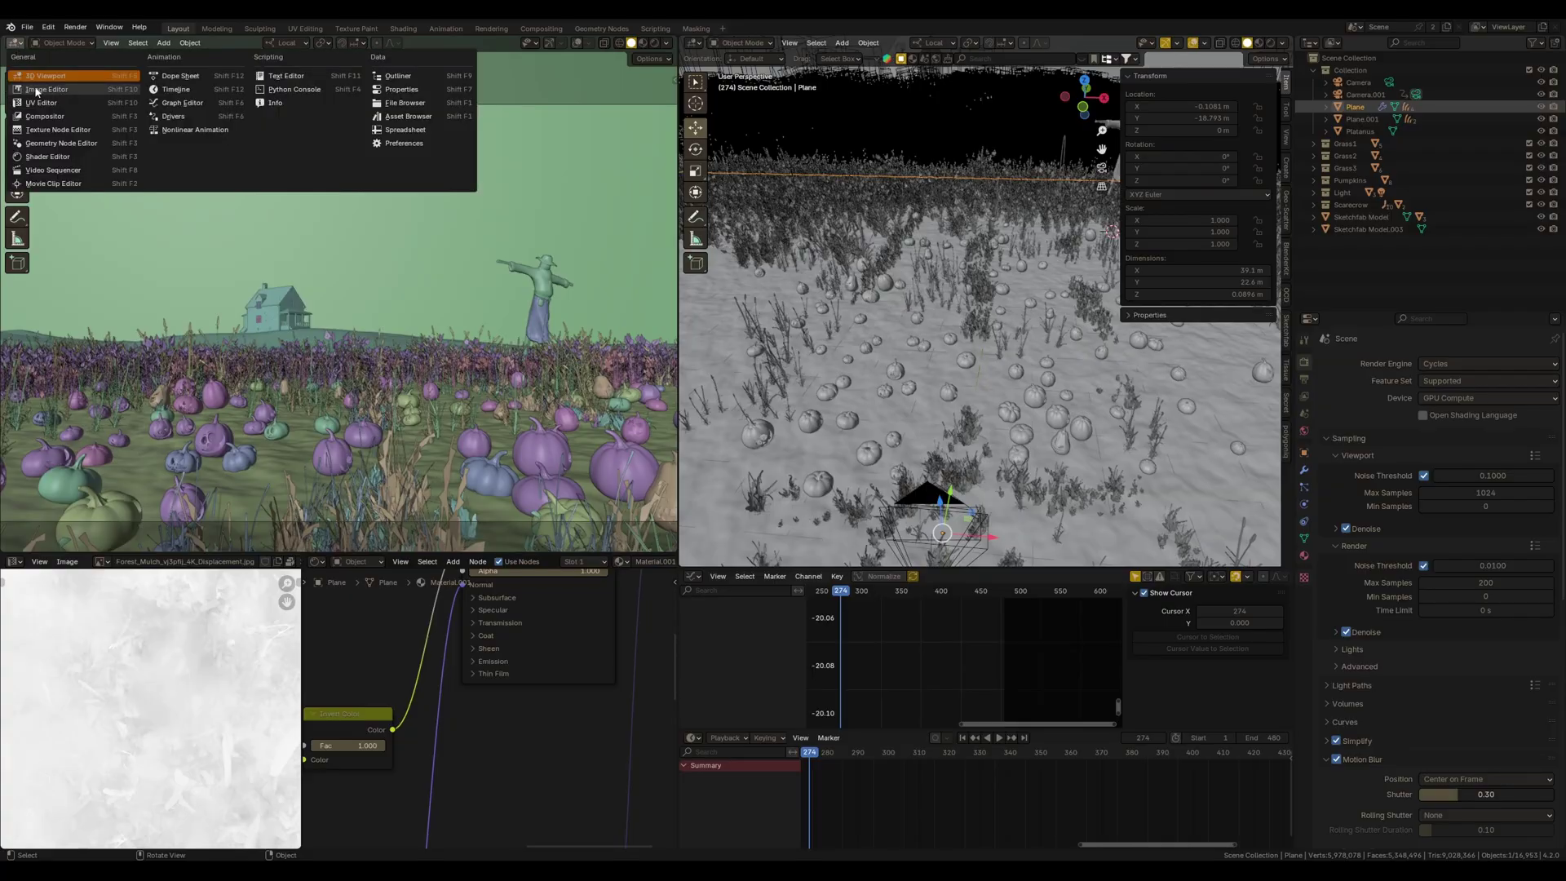
{"action": "left_click", "coordinate": [40, 89]}
{"action": "scroll", "coordinate": [324, 314], "scroll_direction": "up", "scroll_amount": 5}
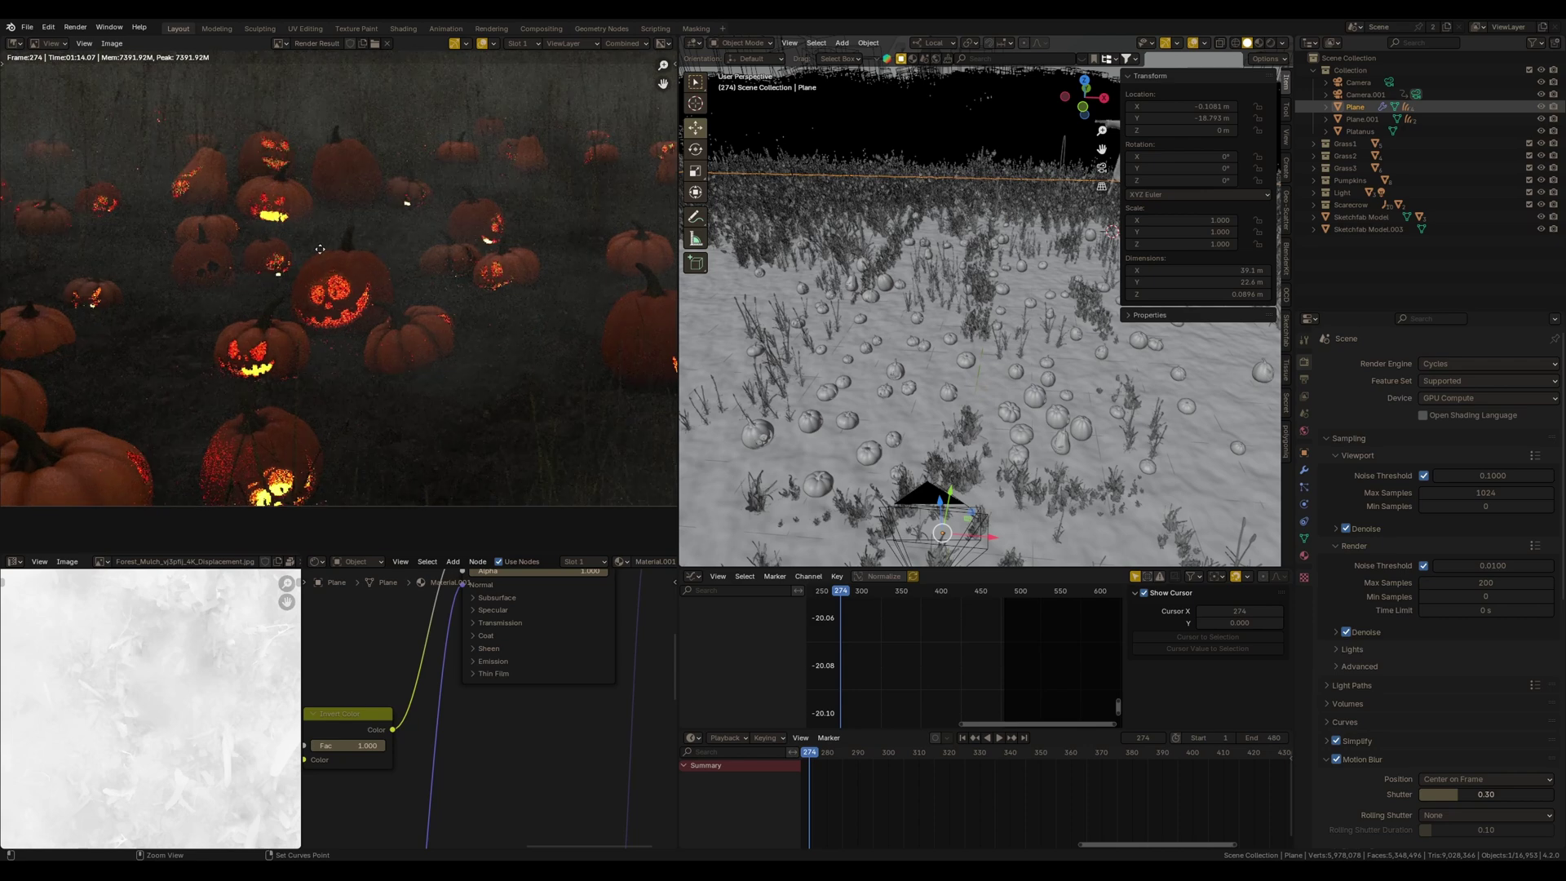
{"action": "middle_click_drag", "start_coordinate": [324, 314], "coordinate": [519, 362]}
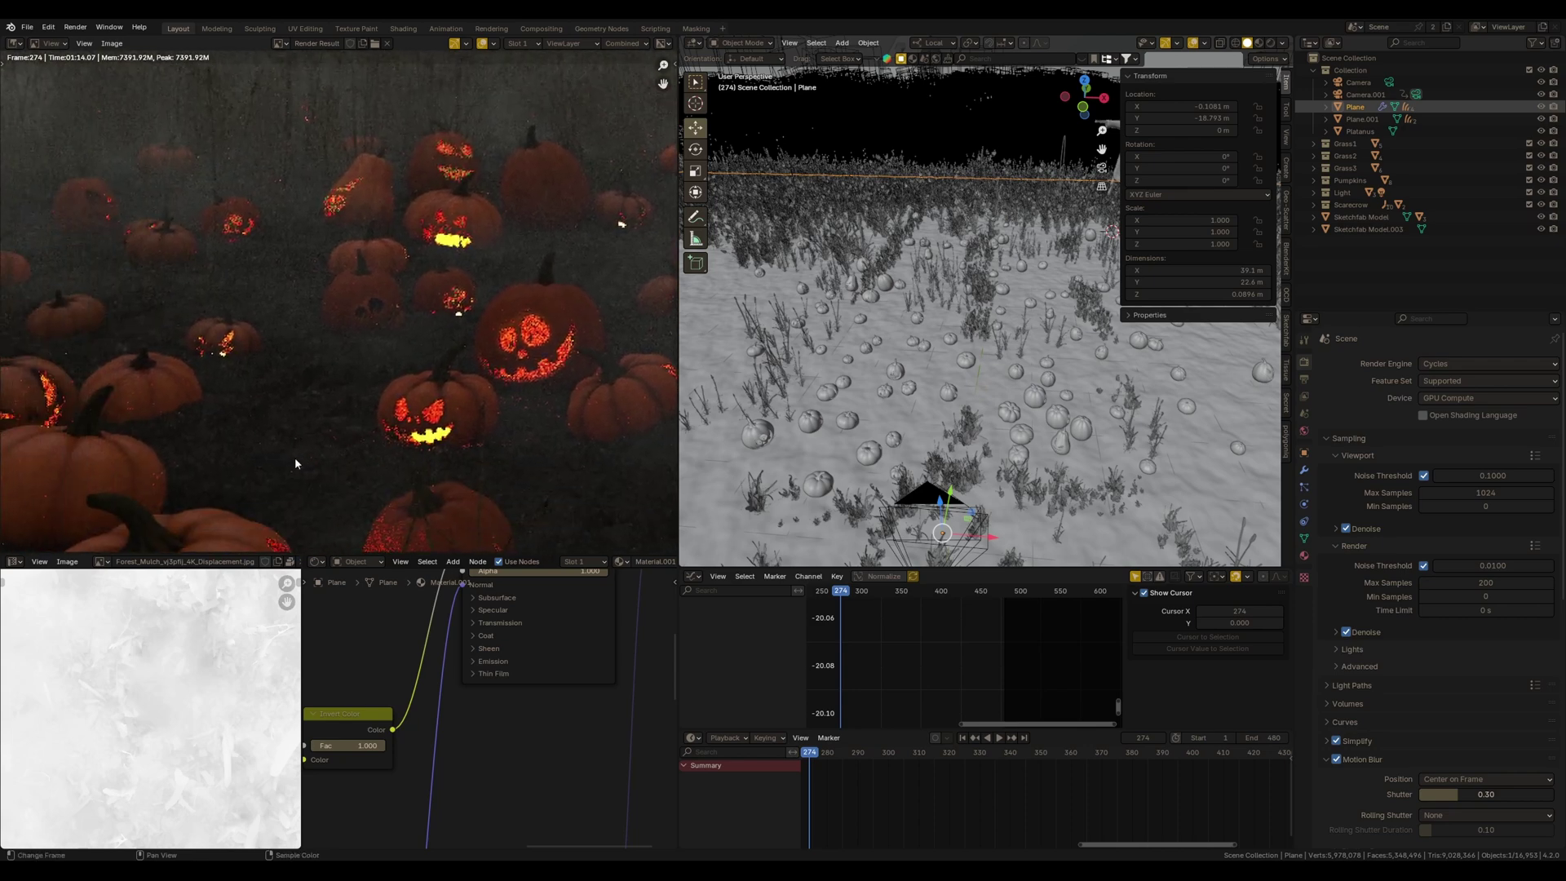
{"action": "middle_click_drag", "start_coordinate": [295, 461], "coordinate": [260, 495]}
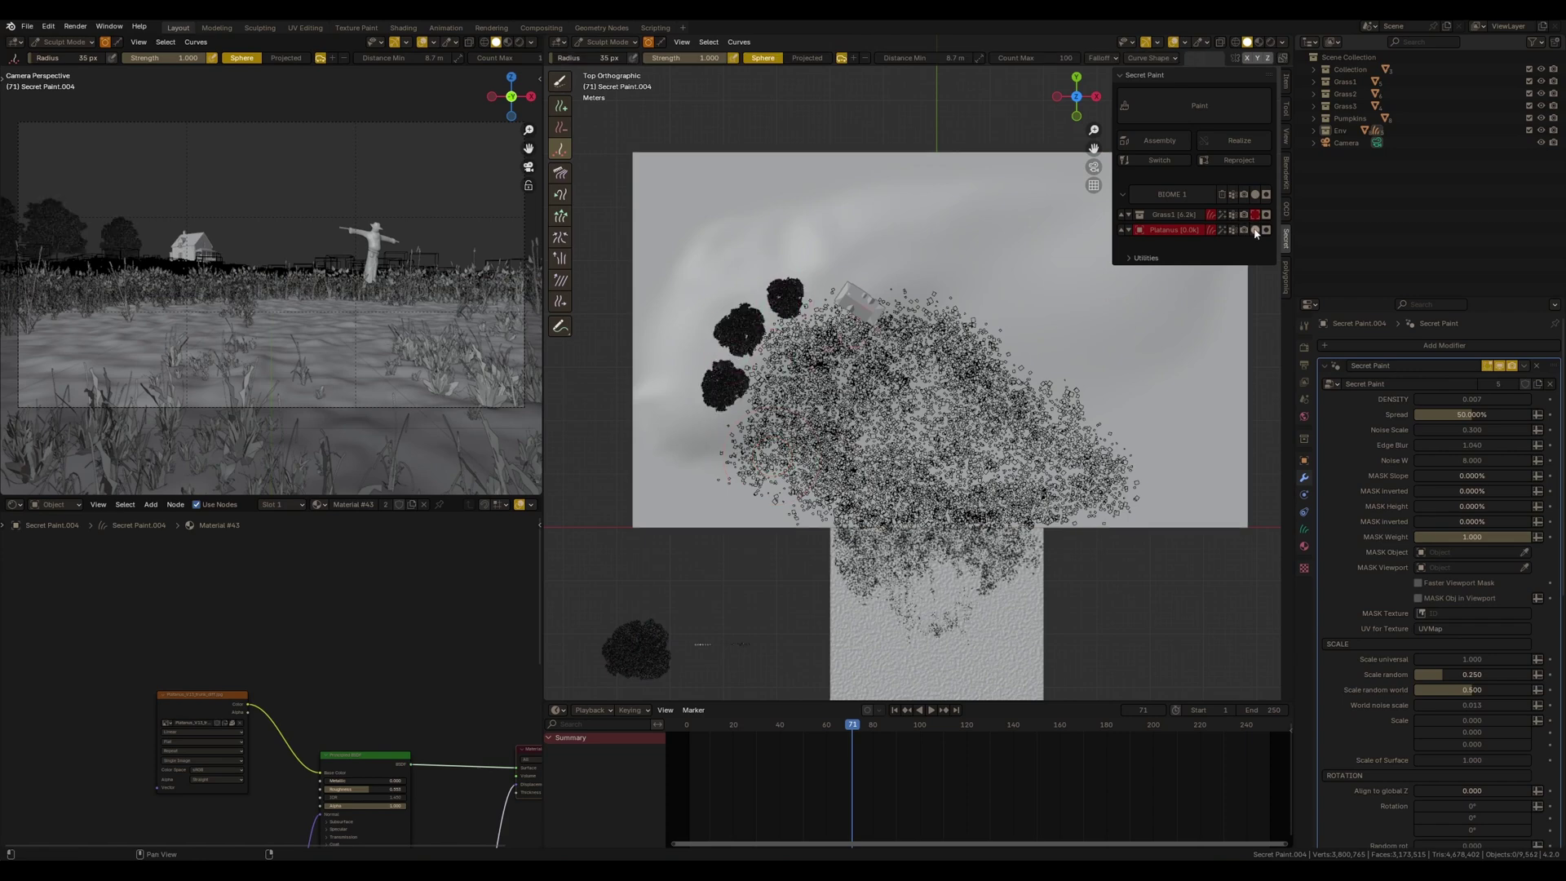
Paint Platanus trees along the hill on both sides of the farmhouse, using bounding-box display and hiding the hill grass
{"action": "middle_click_drag", "start_coordinate": [822, 290], "coordinate": [956, 271]}
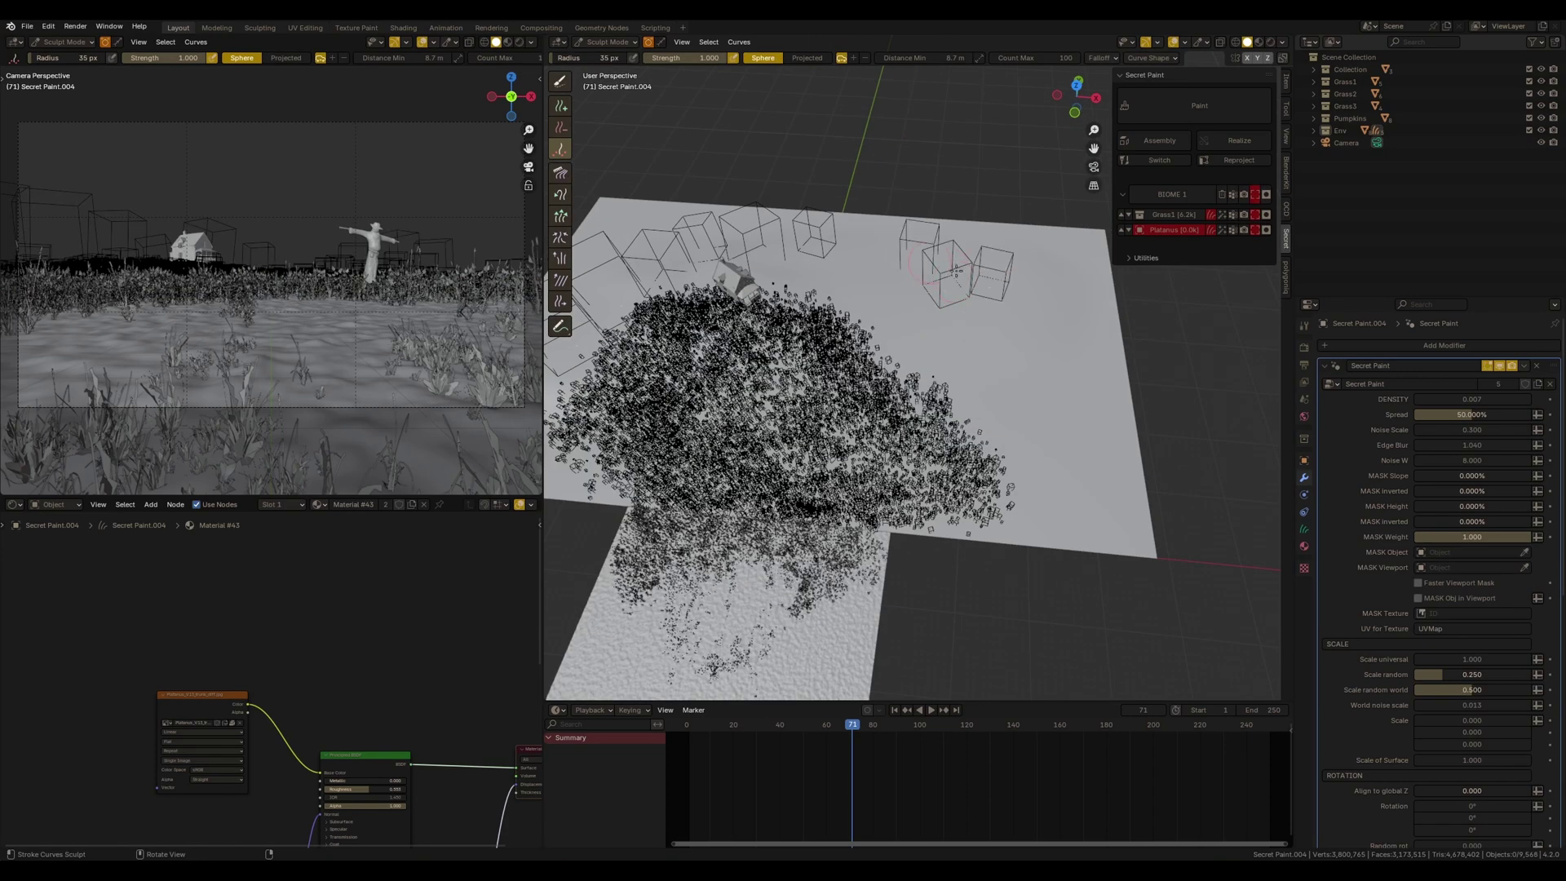
{"action": "left_click", "coordinate": [1245, 215]}
{"action": "key", "text": "KP_7"}
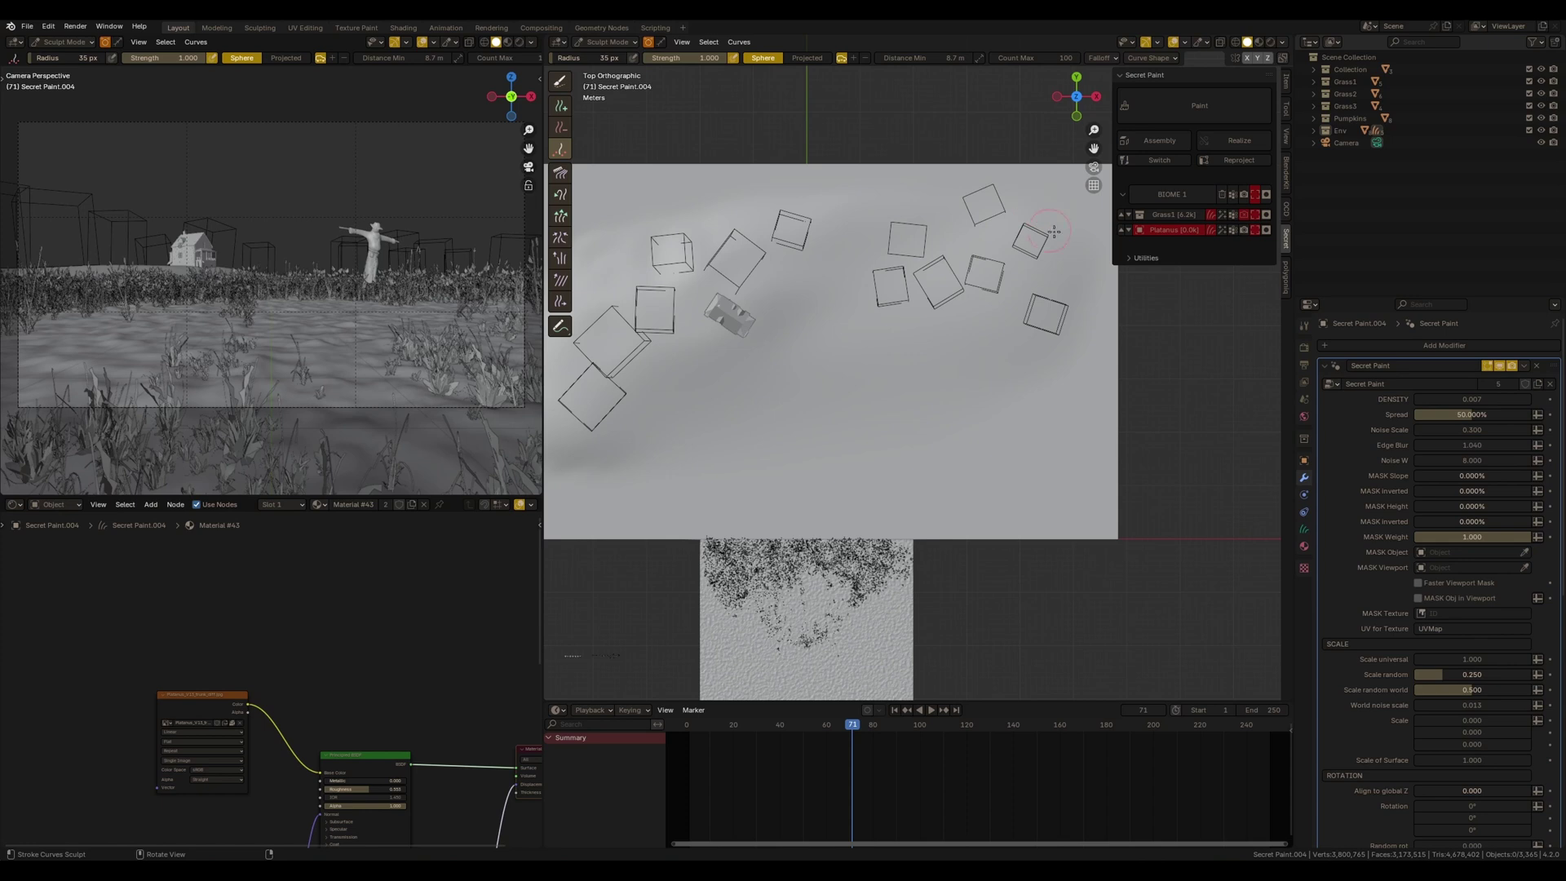
{"action": "middle_click_drag", "start_coordinate": [789, 290], "coordinate": [957, 321], "text": "shift"}
{"action": "left_click", "coordinate": [1255, 230]}
{"action": "key", "text": "q"}
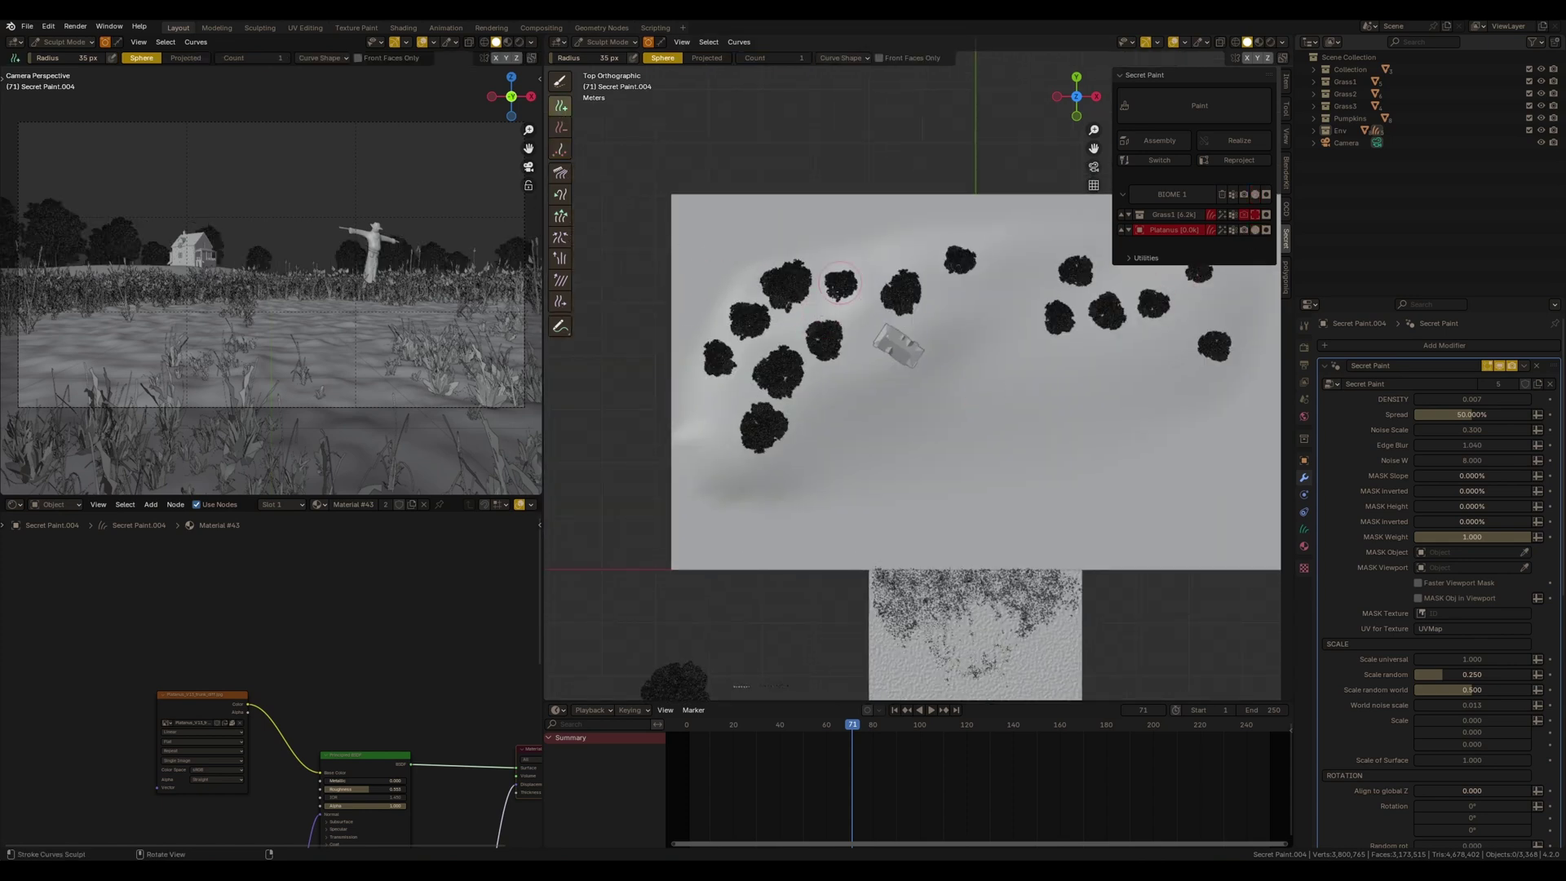
Add more individual Platanus trees behind the farmhouse and reduce the scatter's universal scale
{"action": "left_click", "coordinate": [1256, 230]}
{"action": "left_click_drag", "start_coordinate": [863, 239], "coordinate": [775, 241]}
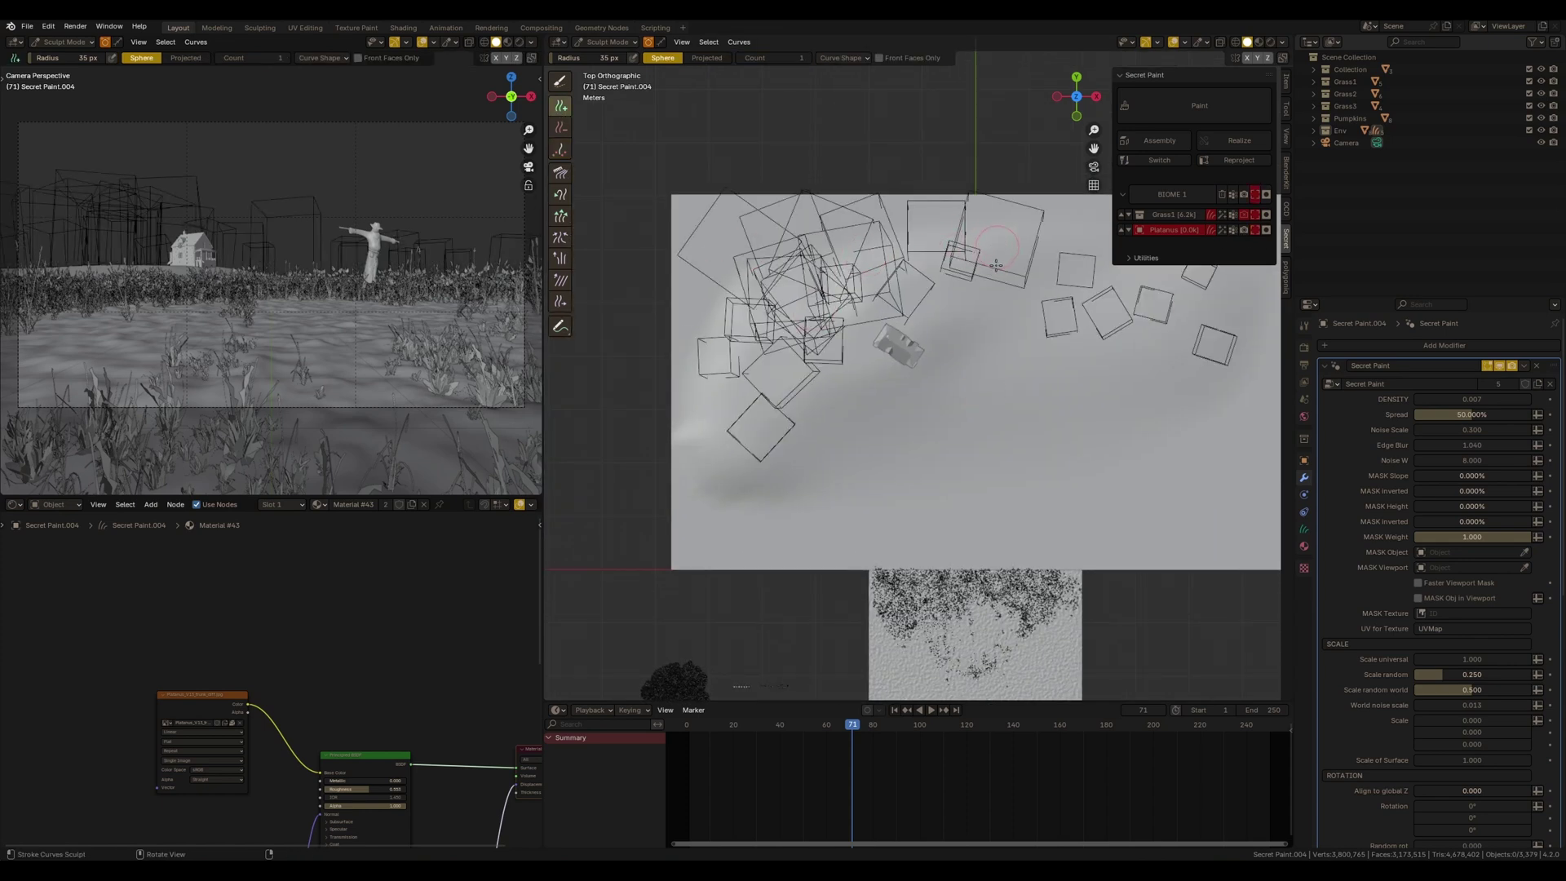
{"action": "left_click", "coordinate": [1008, 279]}
{"action": "middle_click_drag", "start_coordinate": [1010, 282], "coordinate": [873, 297], "text": "shift"}
{"action": "left_click", "coordinate": [991, 289]}
{"action": "mouse_move", "coordinate": [1448, 659]}
{"action": "left_mouse_down"}
{"action": "mouse_move", "coordinate": [1388, 664]}
{"action": "mouse_move", "coordinate": [1405, 661]}
{"action": "left_mouse_up"}
{"action": "middle_click_drag", "start_coordinate": [890, 358], "coordinate": [979, 383], "text": "shift"}
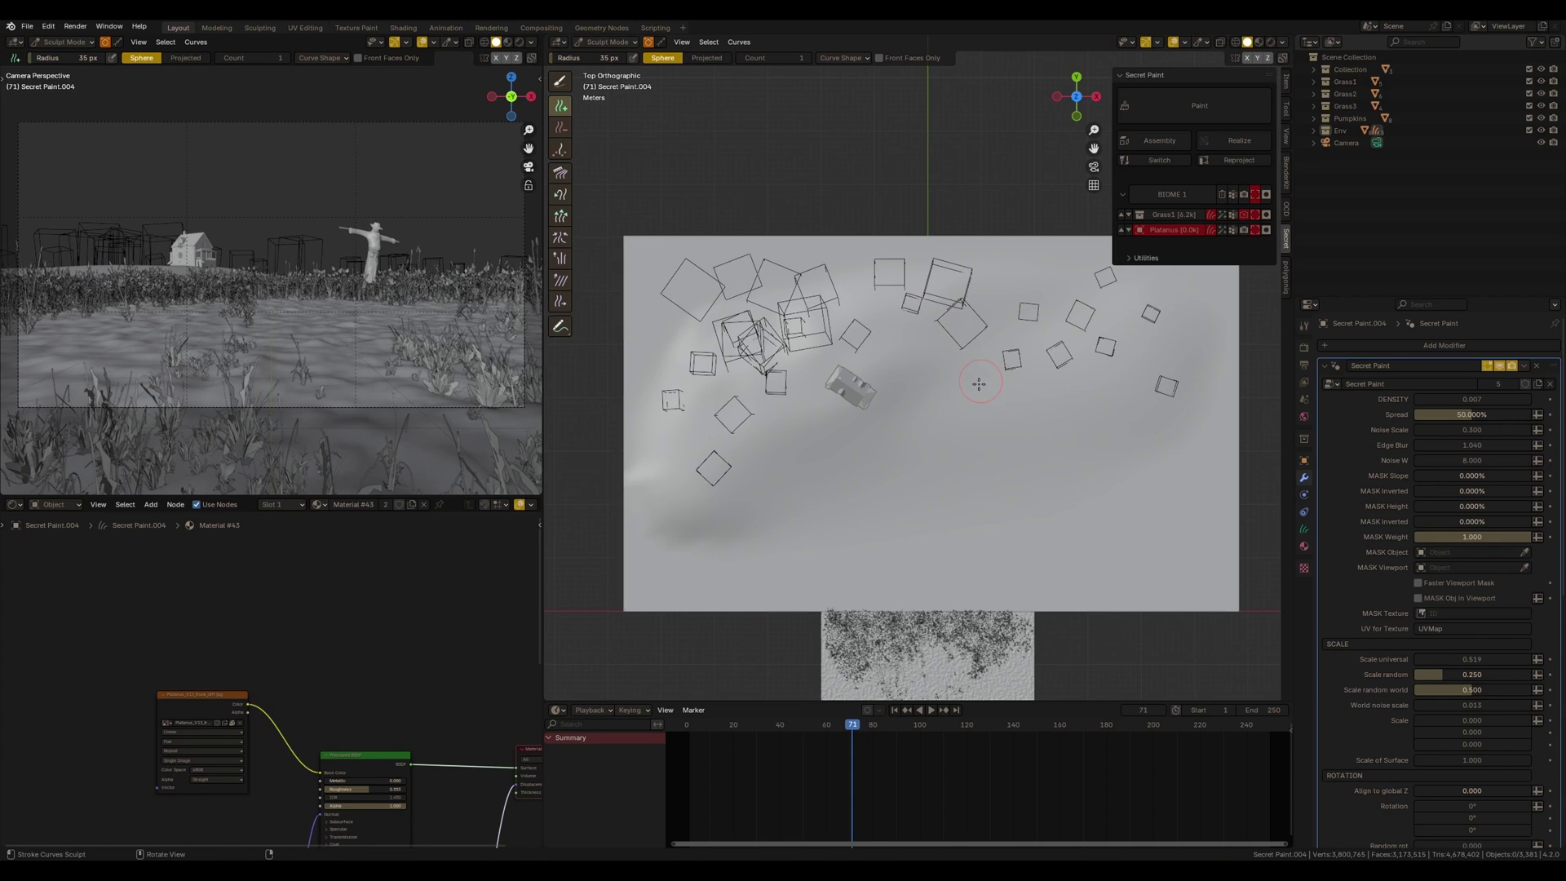
Vary the sizes of the painted Platanus trees with the Grow/Shrink brush and switch to the Add brush
{"action": "scroll", "coordinate": [979, 383], "scroll_direction": "up", "scroll_amount": 2}
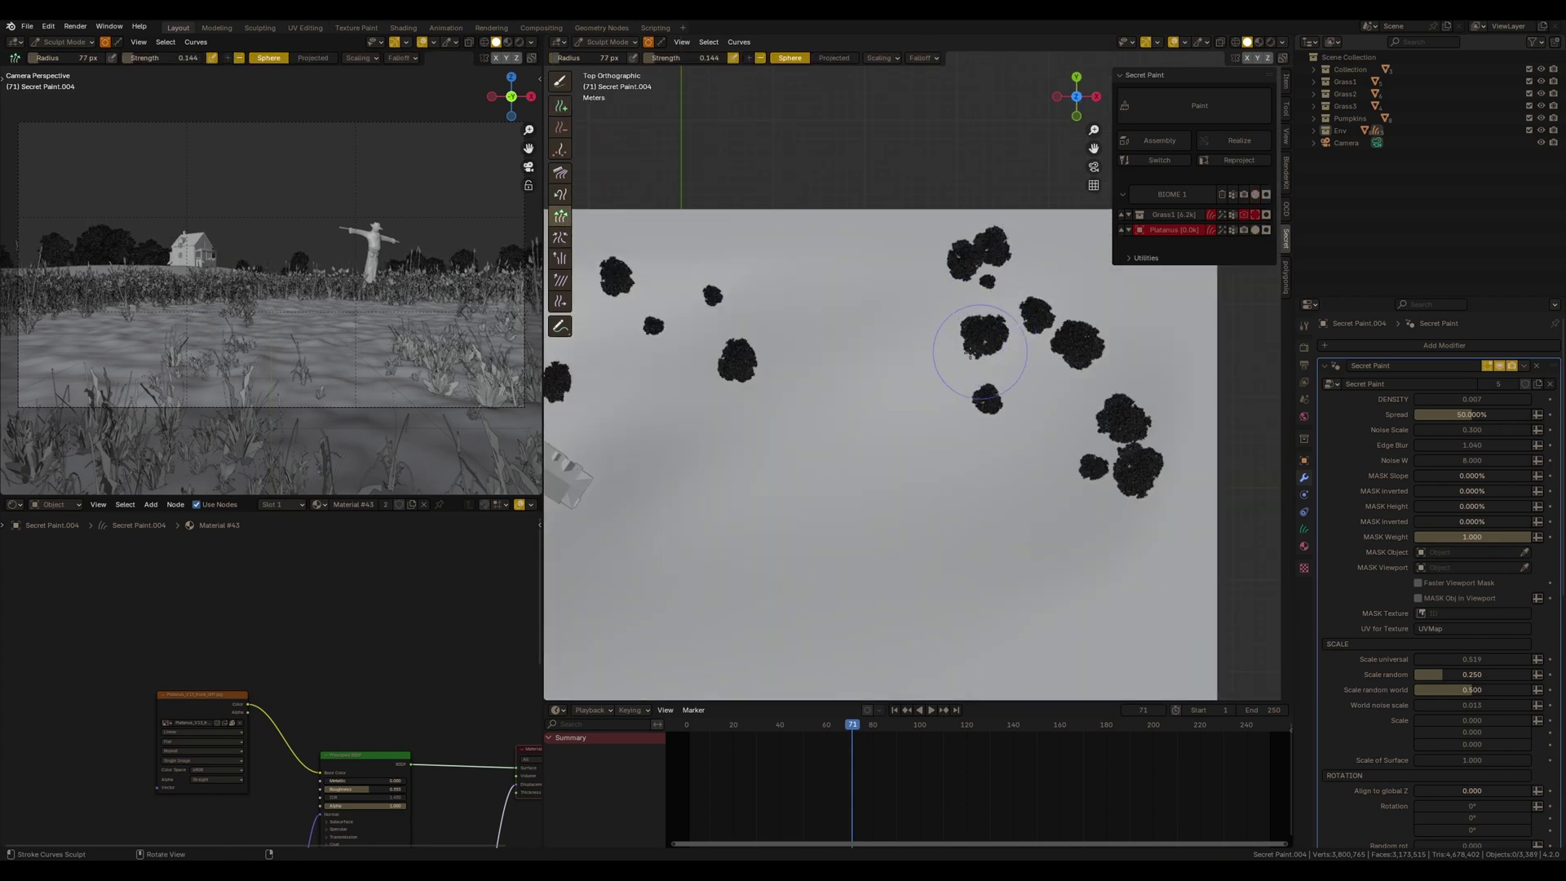
{"action": "middle_click_drag", "start_coordinate": [763, 394], "coordinate": [940, 378], "text": "shift"}
{"action": "left_click", "coordinate": [561, 106]}
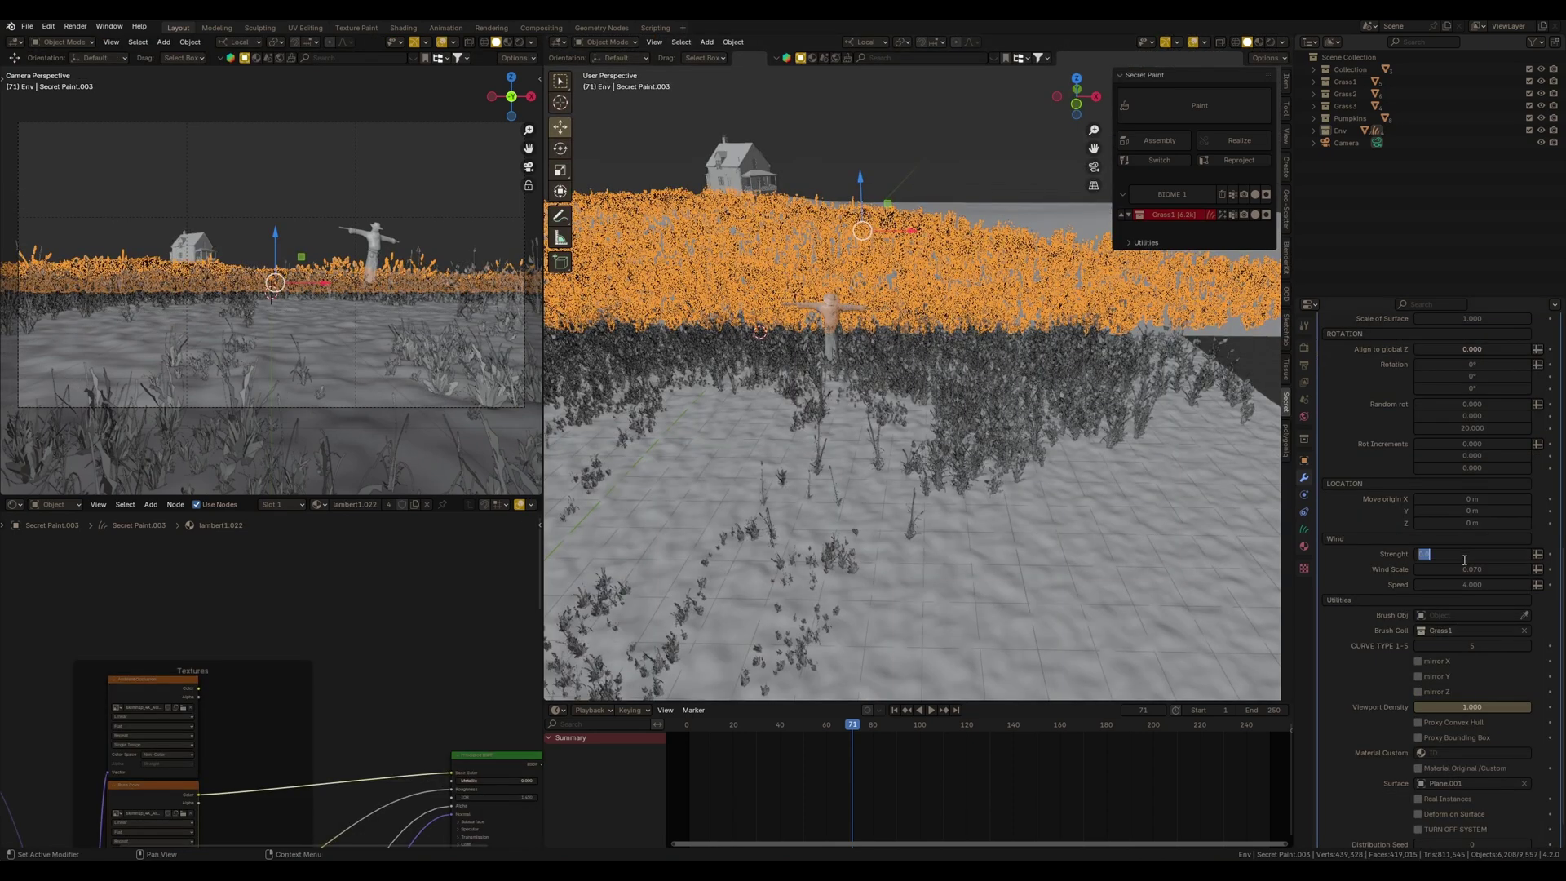
Set the wind strength of the Grass1 scatter on the farmhouse hill to 0.2
{"action": "key", "text": "Return"}
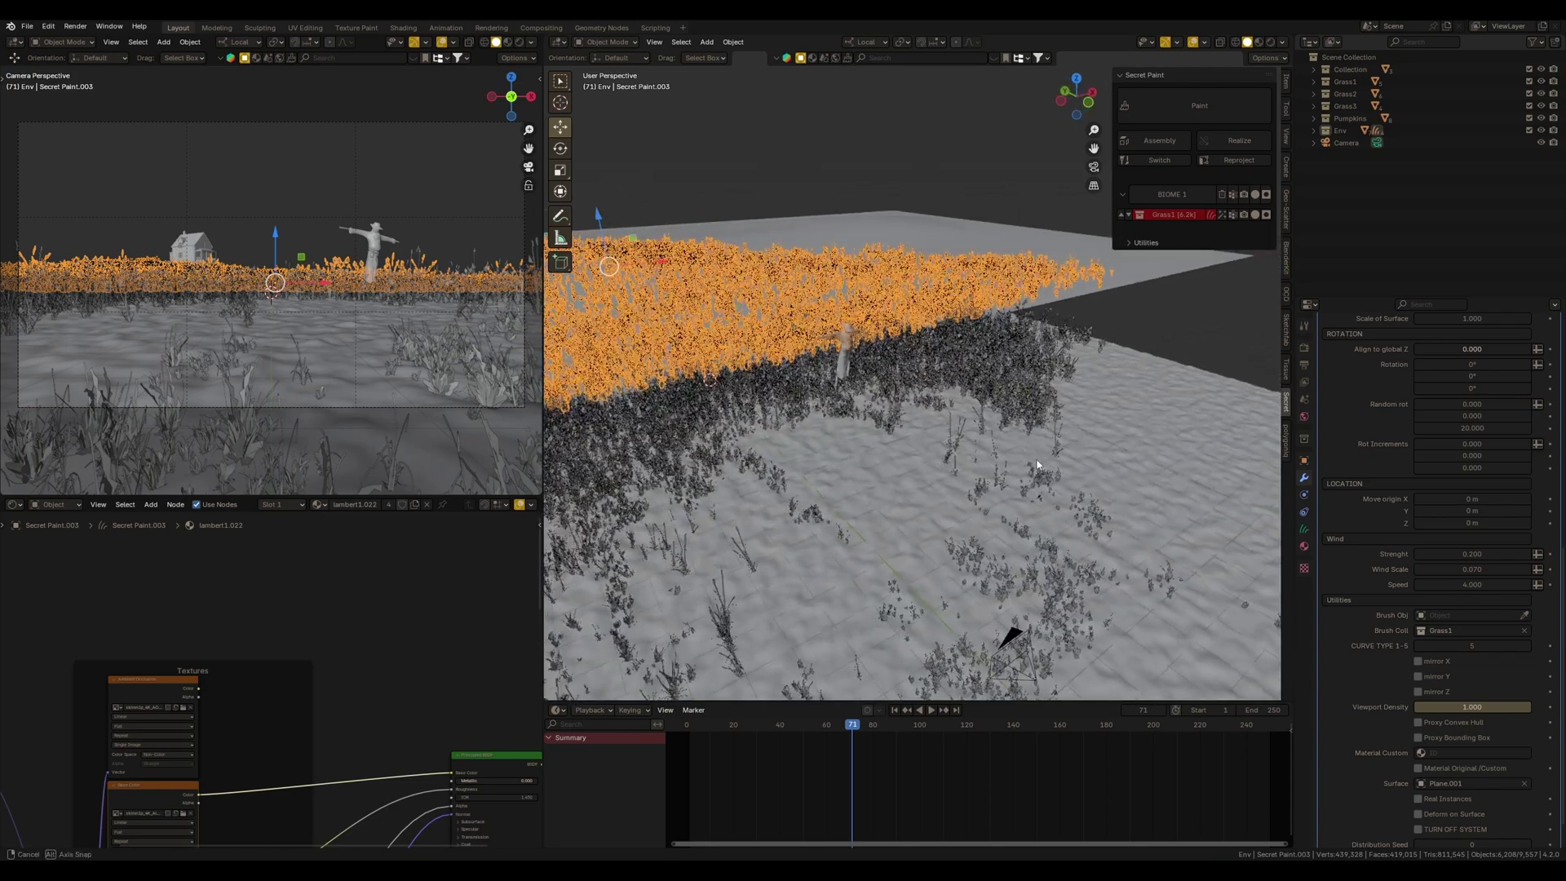
{"action": "middle_click_drag", "start_coordinate": [1180, 418], "coordinate": [1126, 378]}
{"action": "middle_click_drag", "start_coordinate": [977, 410], "coordinate": [979, 489]}
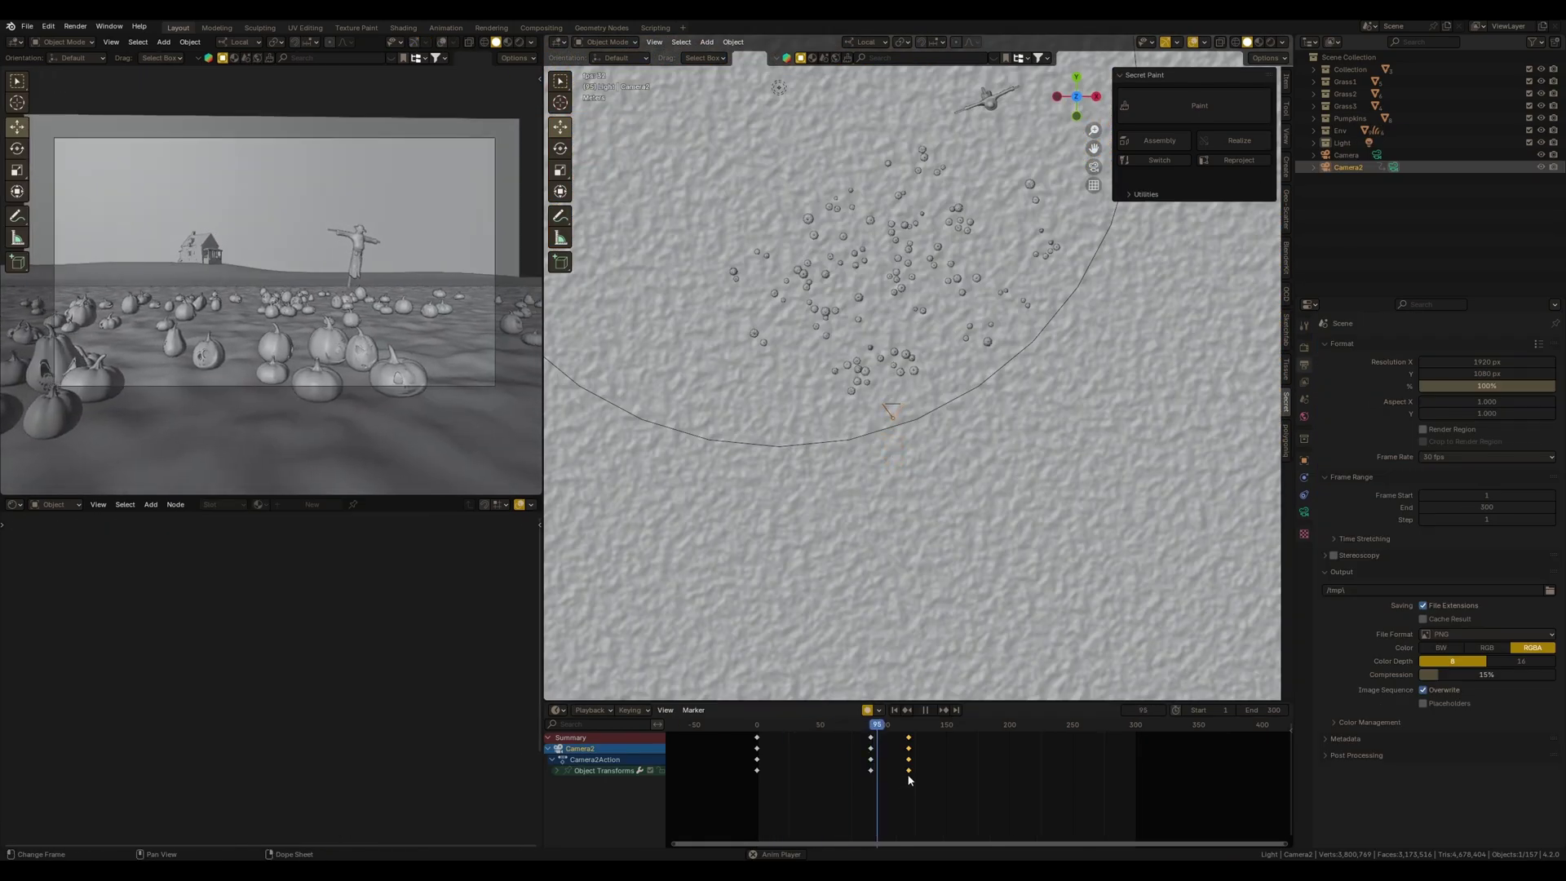
Rotate Camera2 at frame 150, keyframe it there, and play the camera animation from about frame 90
{"action": "key", "text": "space"}
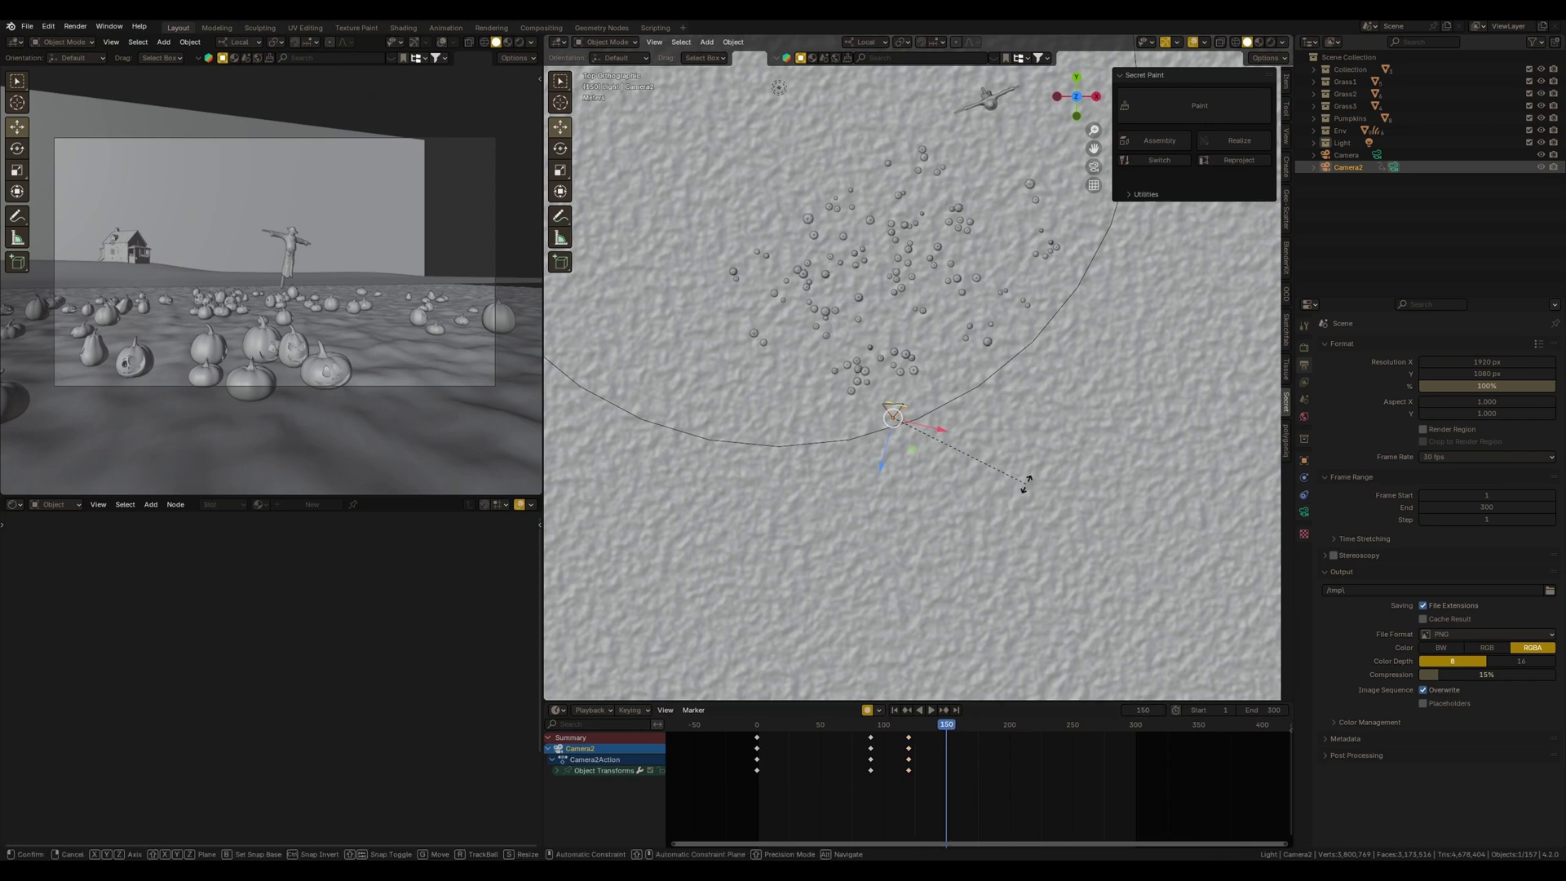
{"action": "left_click", "coordinate": [1000, 408]}
{"action": "key", "text": "i"}
{"action": "left_click", "coordinate": [871, 726]}
{"action": "key", "text": "space"}
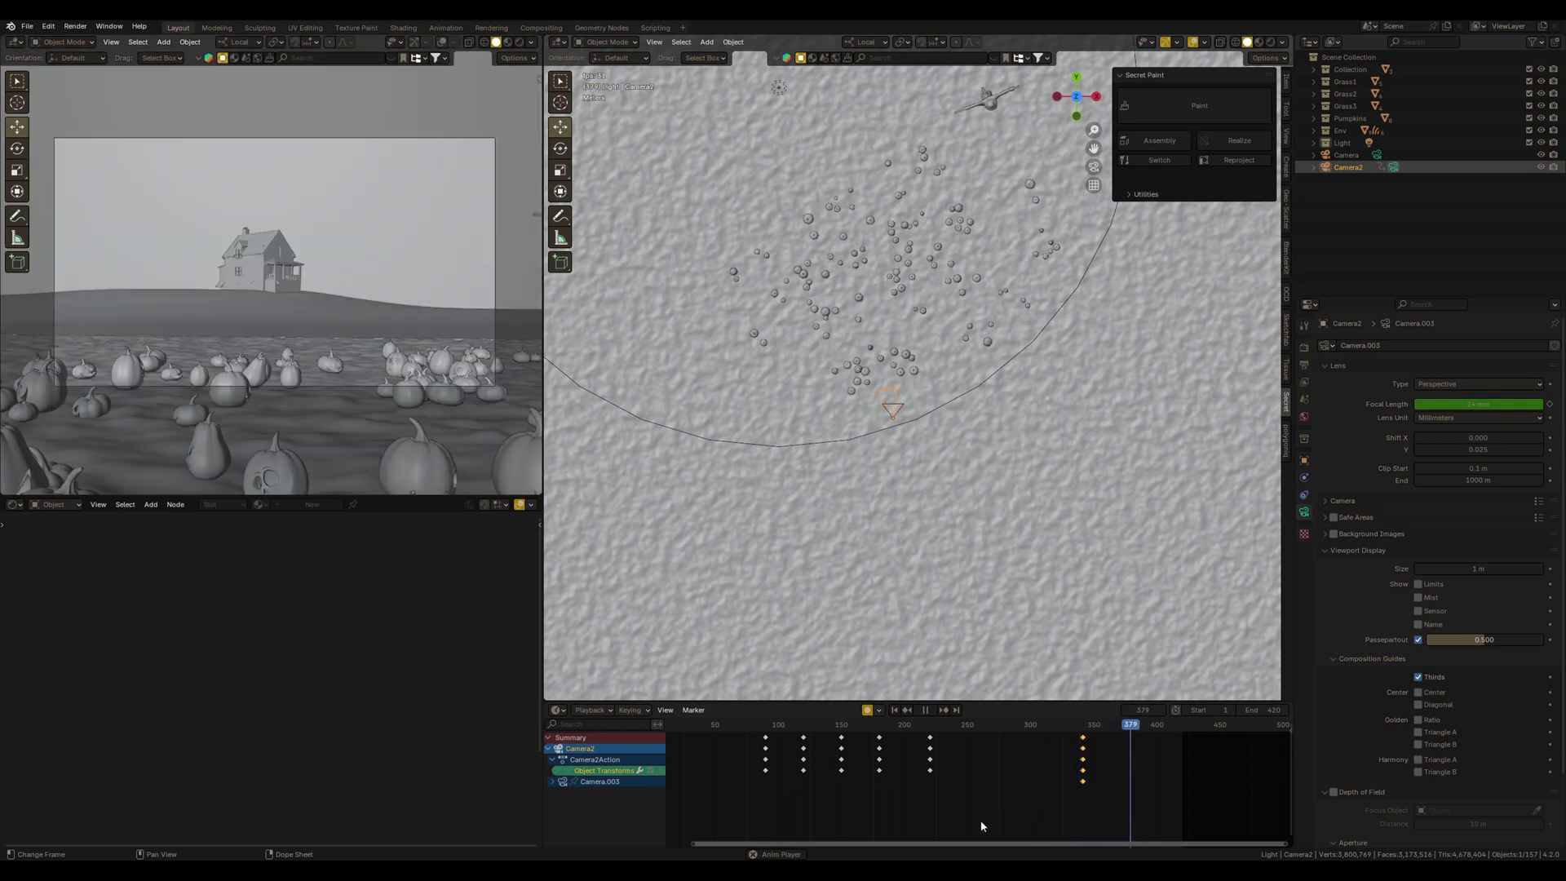
Stop playback and add a Noise modifier to Camera2's X Euler Rotation curve with scale 20 and strength 0.3
{"action": "key", "text": "space"}
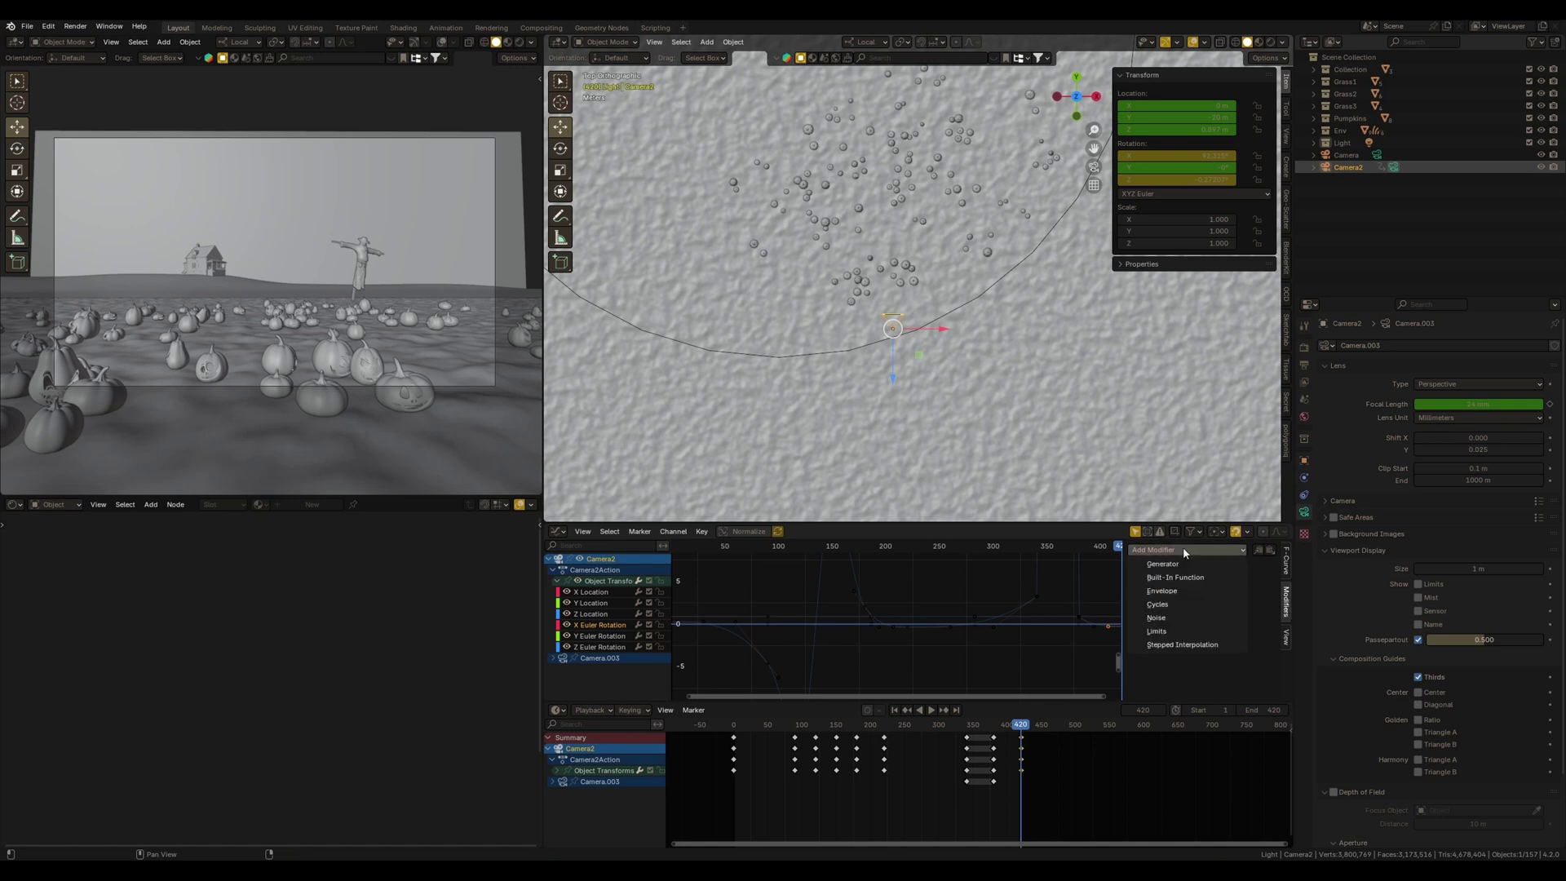
{"action": "left_click", "coordinate": [1169, 622]}
{"action": "left_click", "coordinate": [1234, 604]}
{"action": "type", "text": "2"}
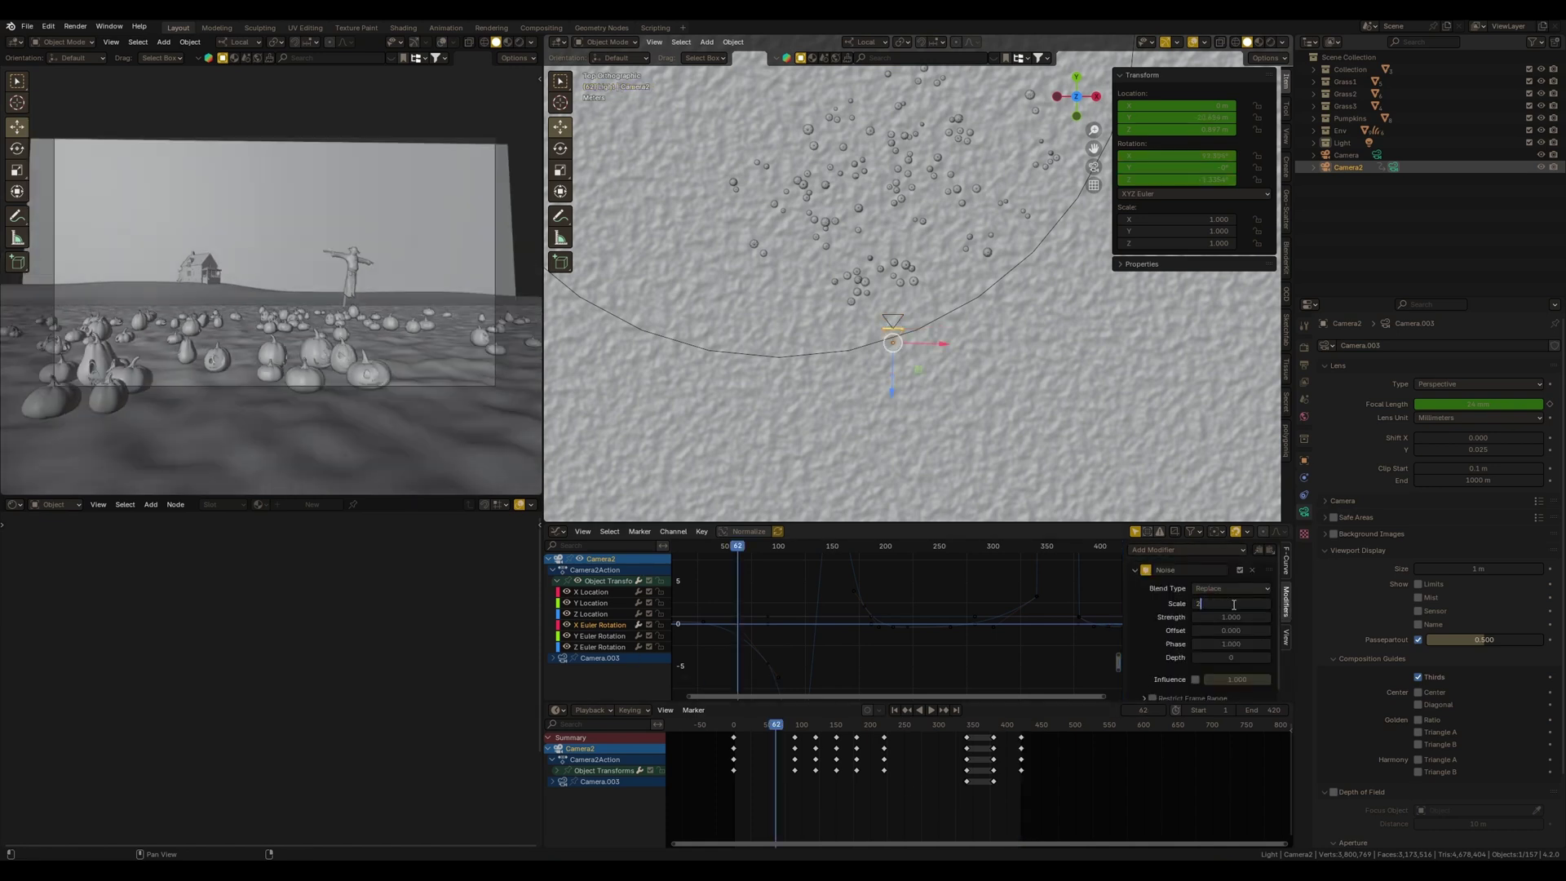
{"action": "type", "text": "0"}
{"action": "key", "text": "Return"}
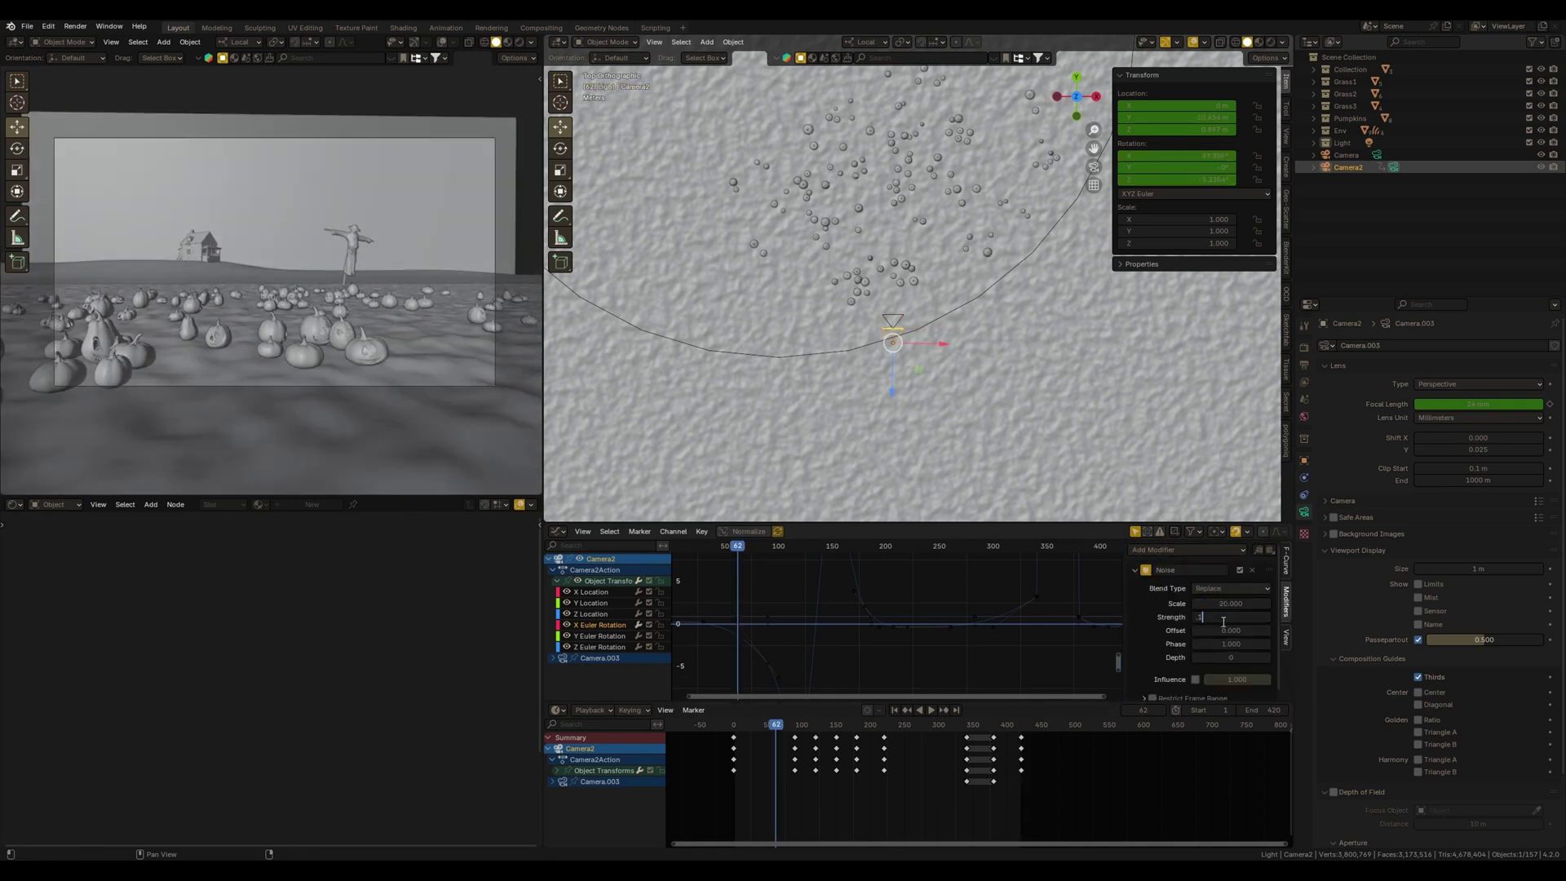
Play the Camera2 animation from frame 0 and scrub to frame 103 to review the camera shake
{"action": "left_click", "coordinate": [734, 726]}
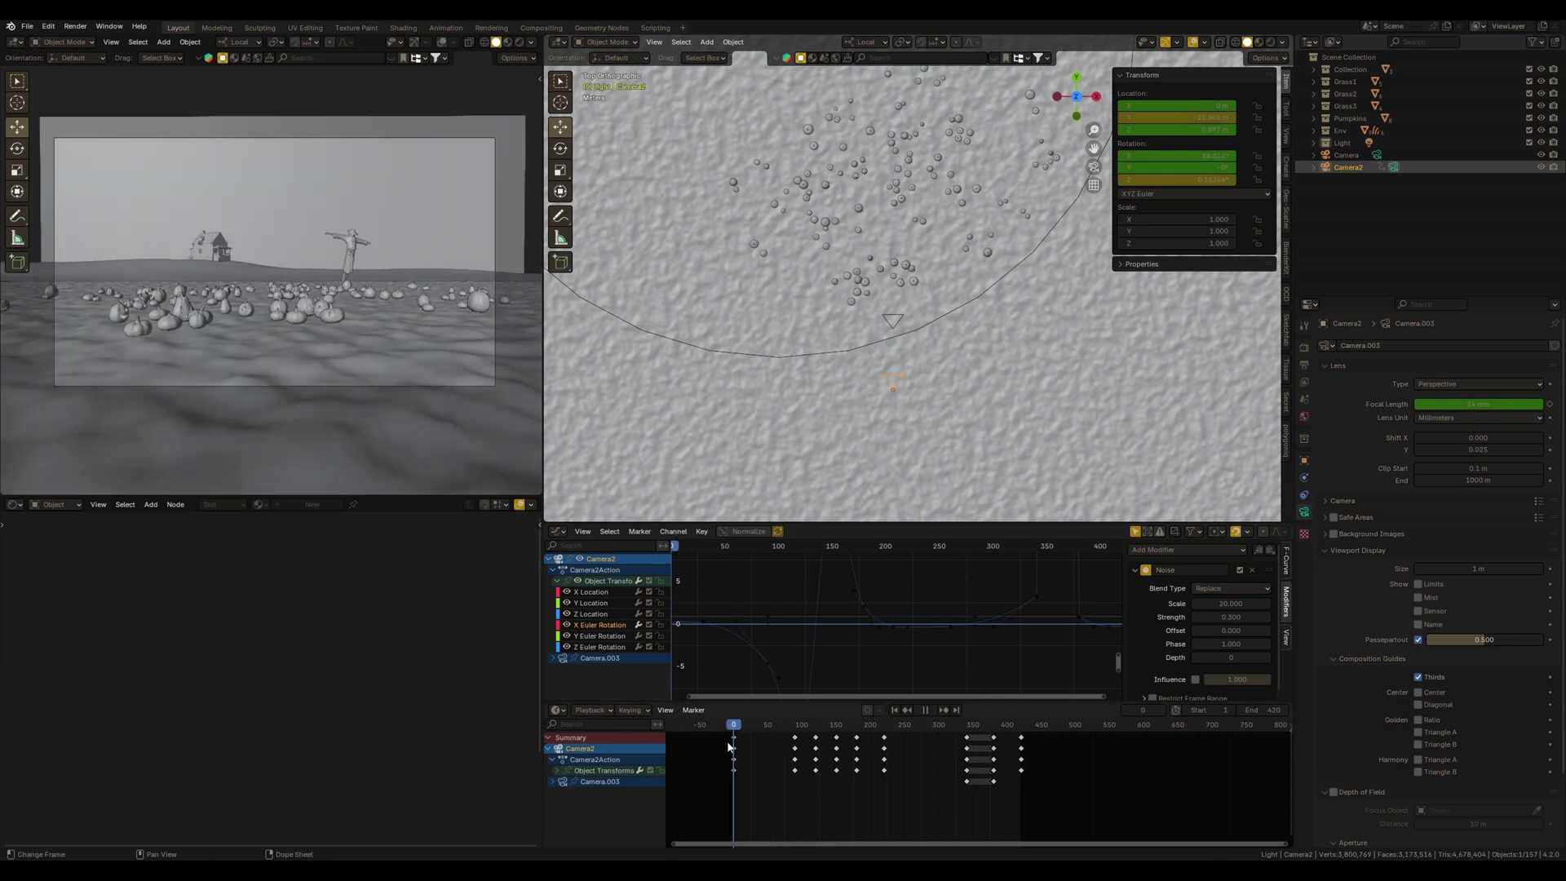
{"action": "key", "text": "space"}
{"action": "key", "text": "space"}
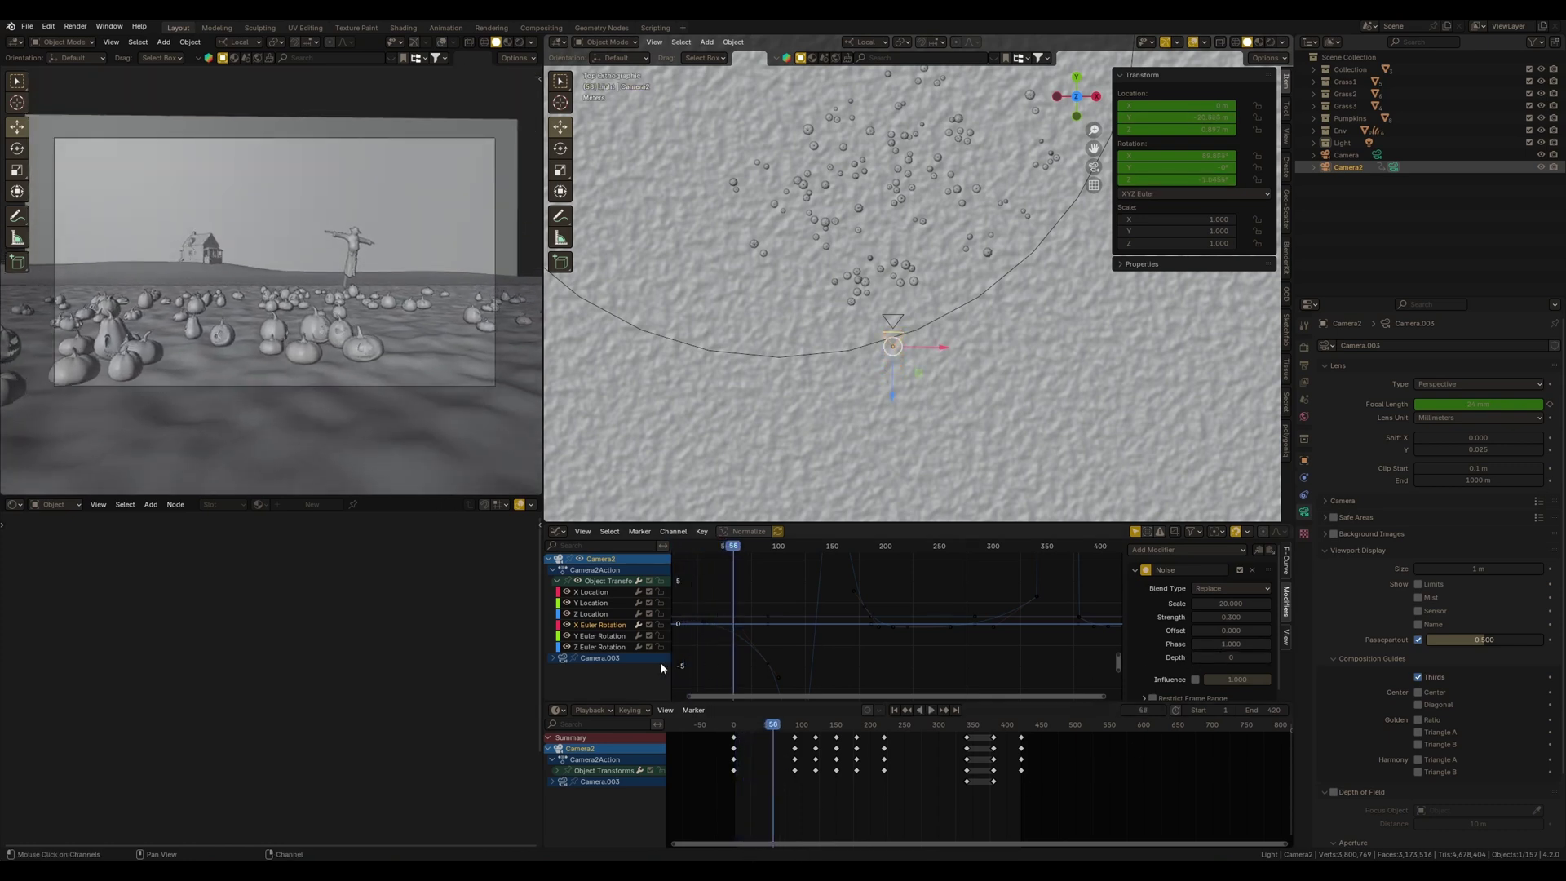
{"action": "key", "text": "space"}
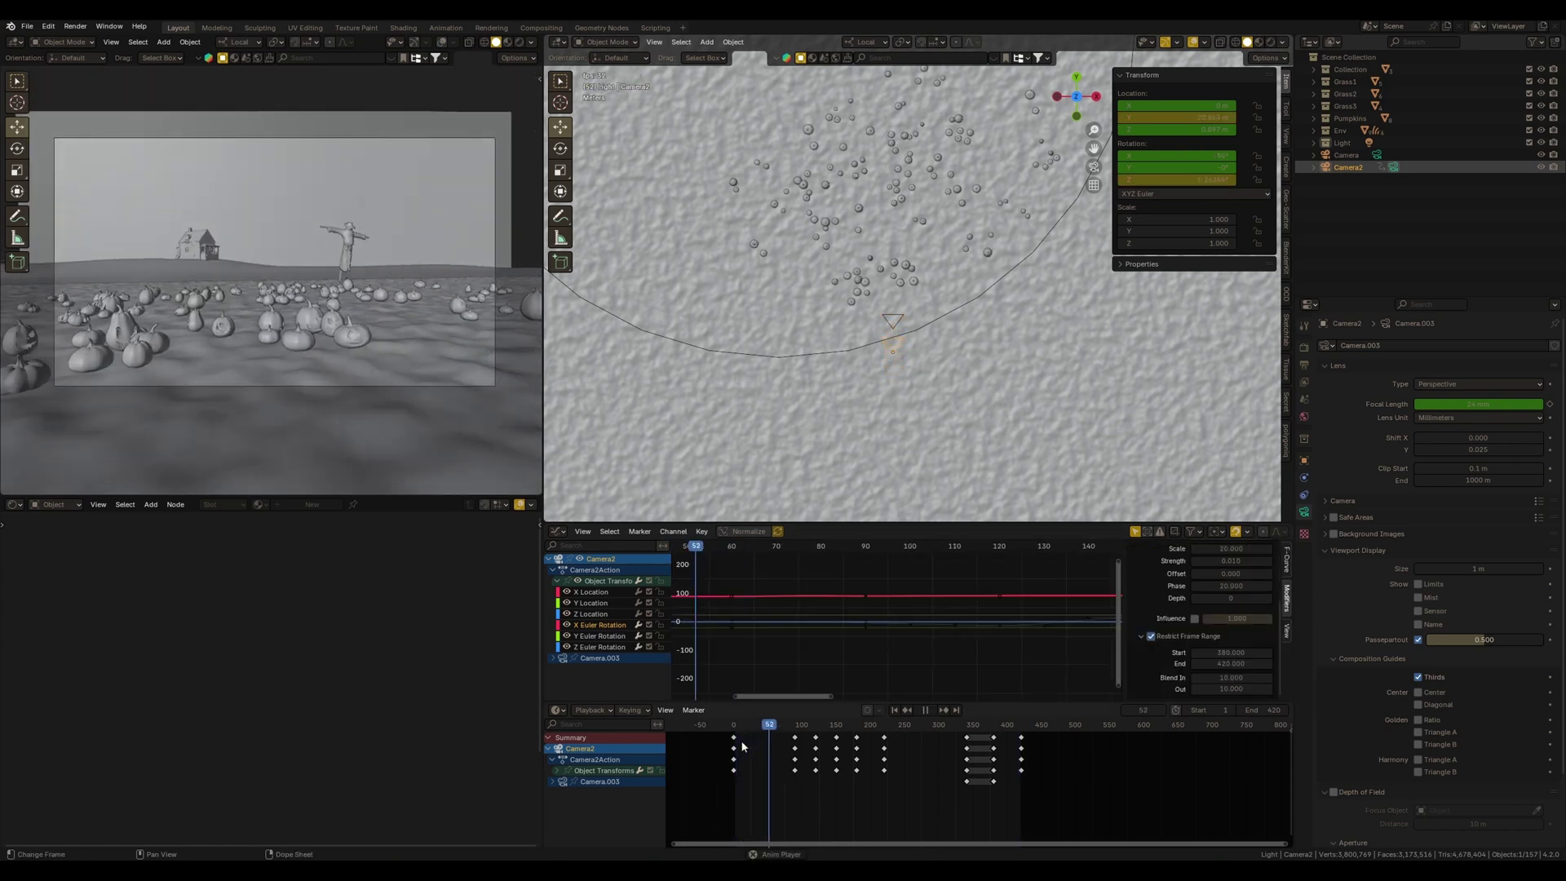
{"action": "key", "text": "space"}
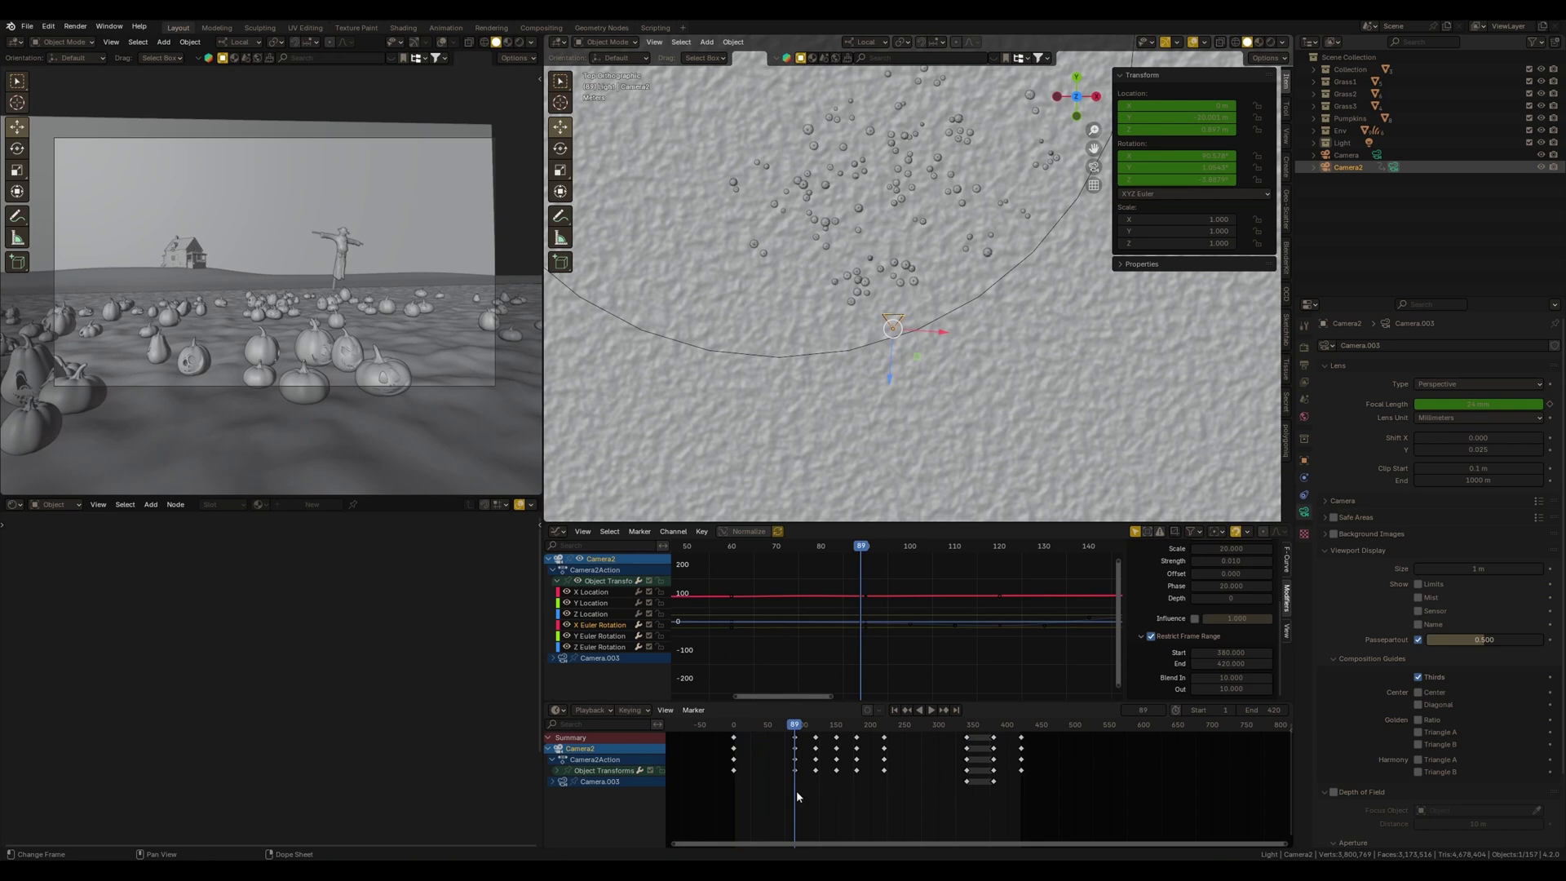
{"action": "left_click_drag", "start_coordinate": [797, 796], "coordinate": [805, 752]}
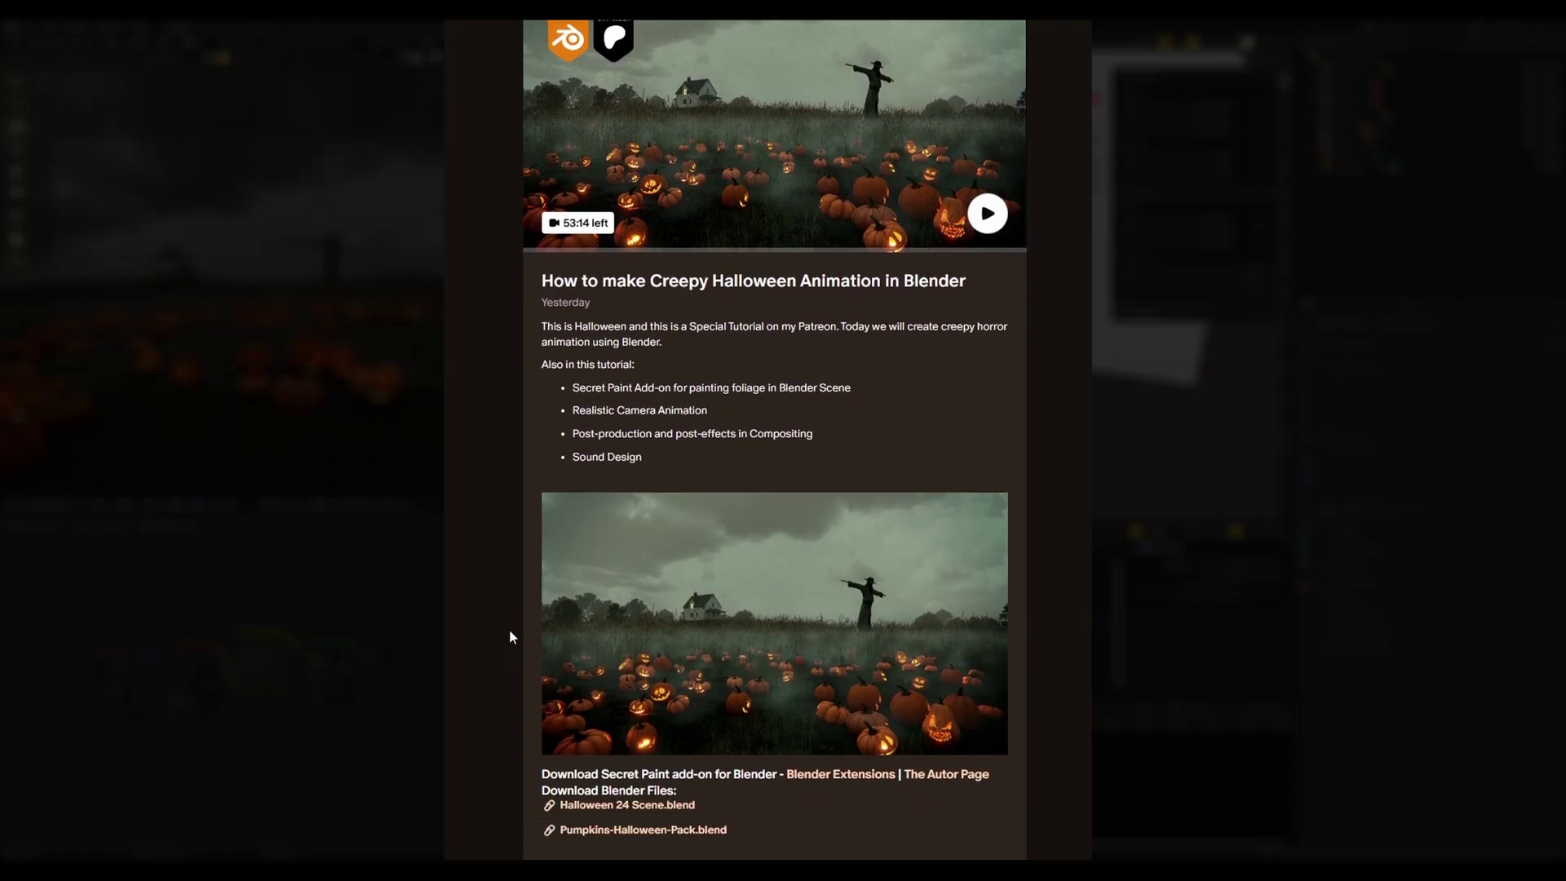
Switch to the web post on the creepy Halloween animation, play its tutorial video and skip ahead to 22:42
{"action": "scroll", "coordinate": [510, 630], "scroll_direction": "down", "scroll_amount": 1}
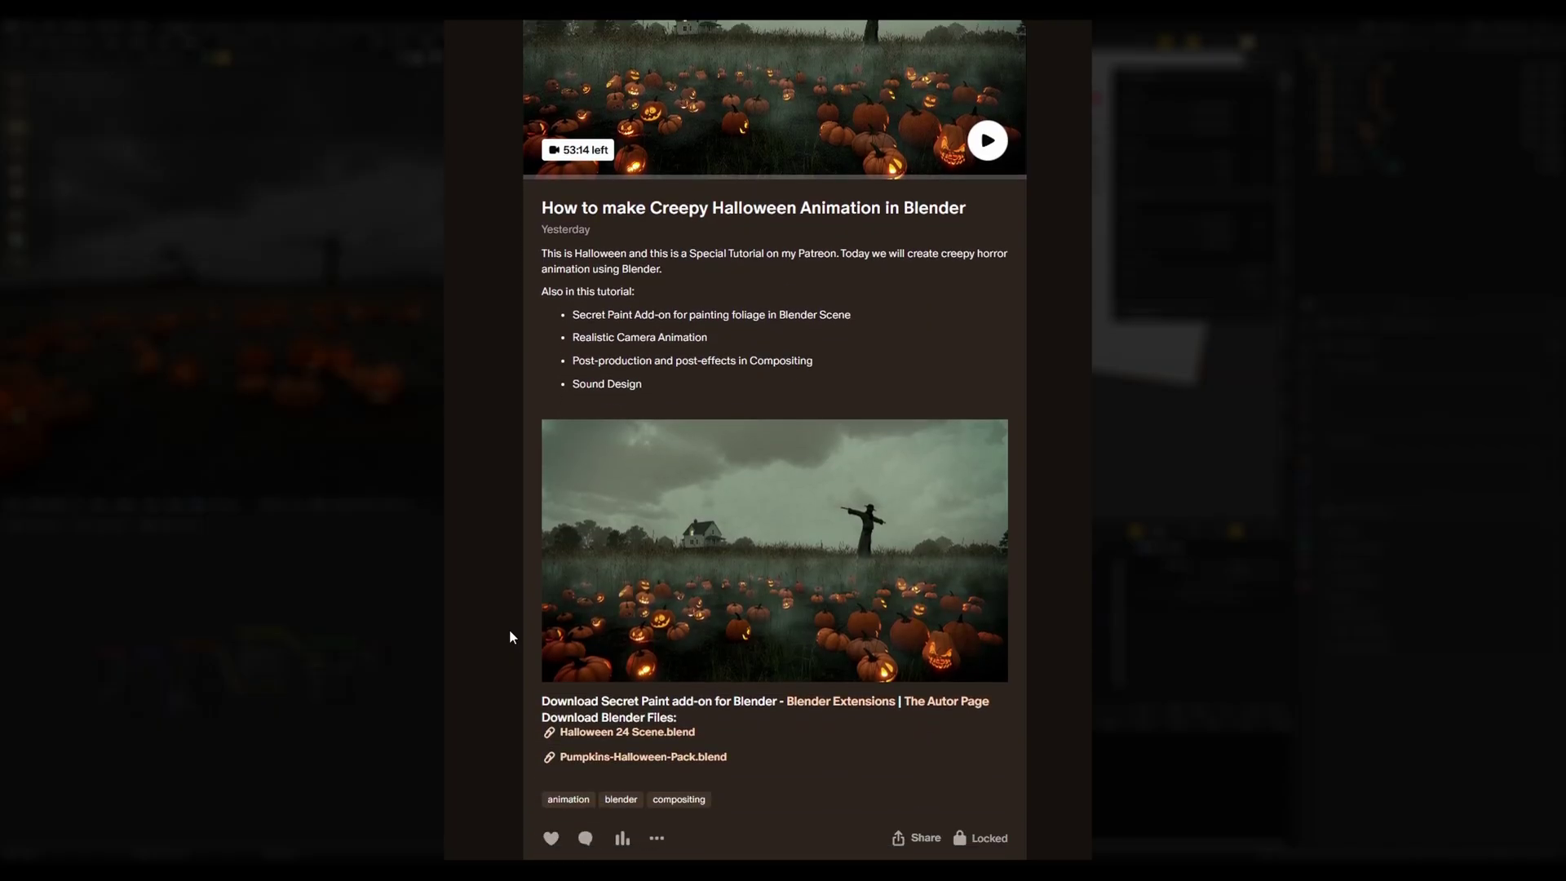
{"action": "left_click", "coordinate": [756, 213]}
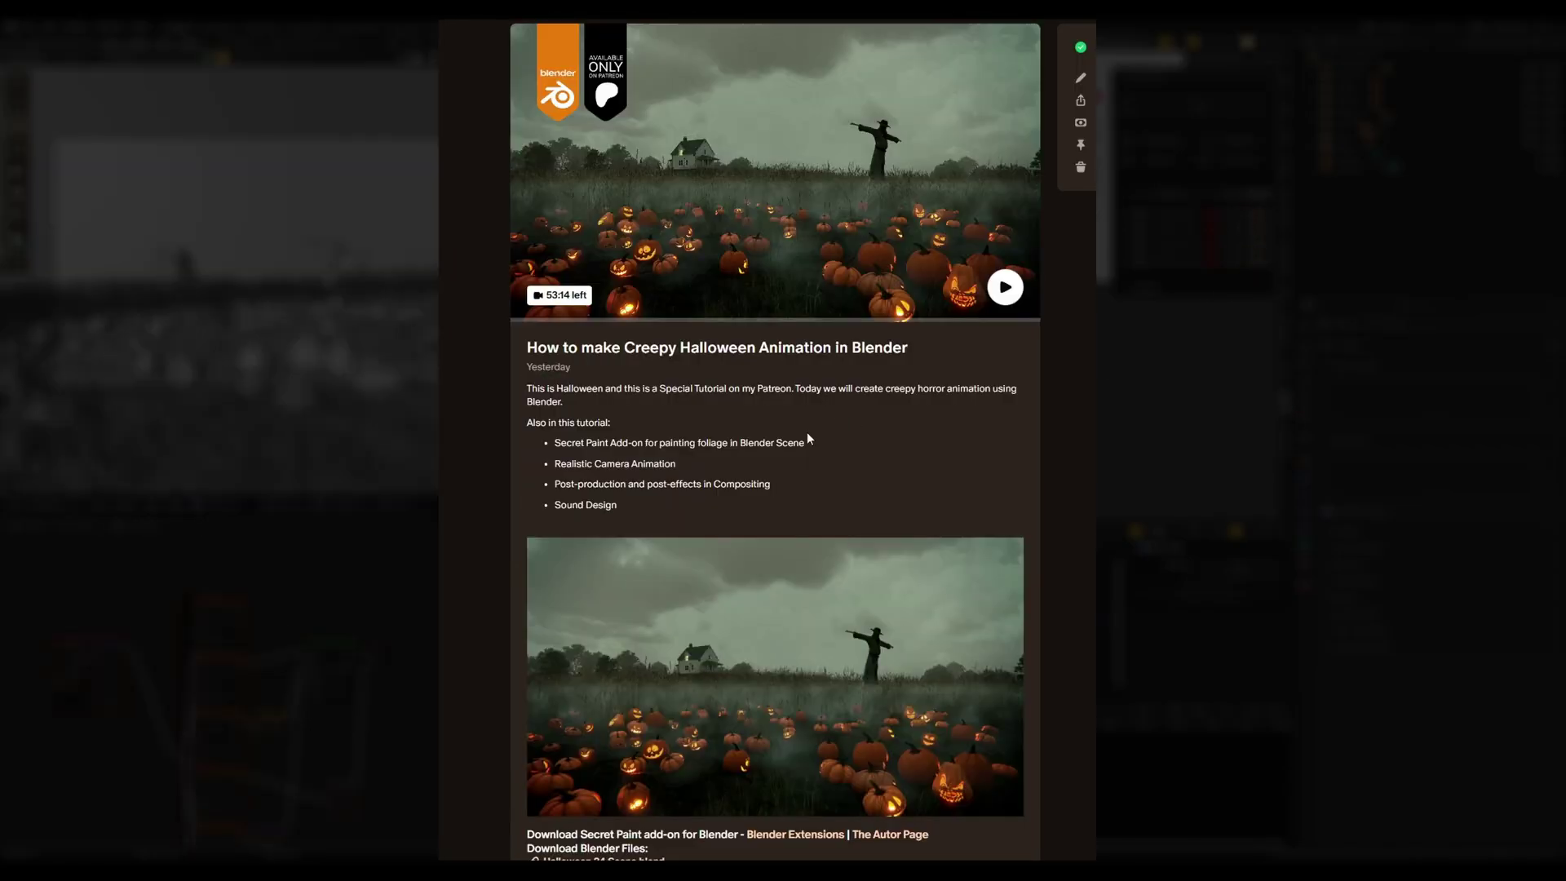
{"action": "left_click", "coordinate": [1004, 292]}
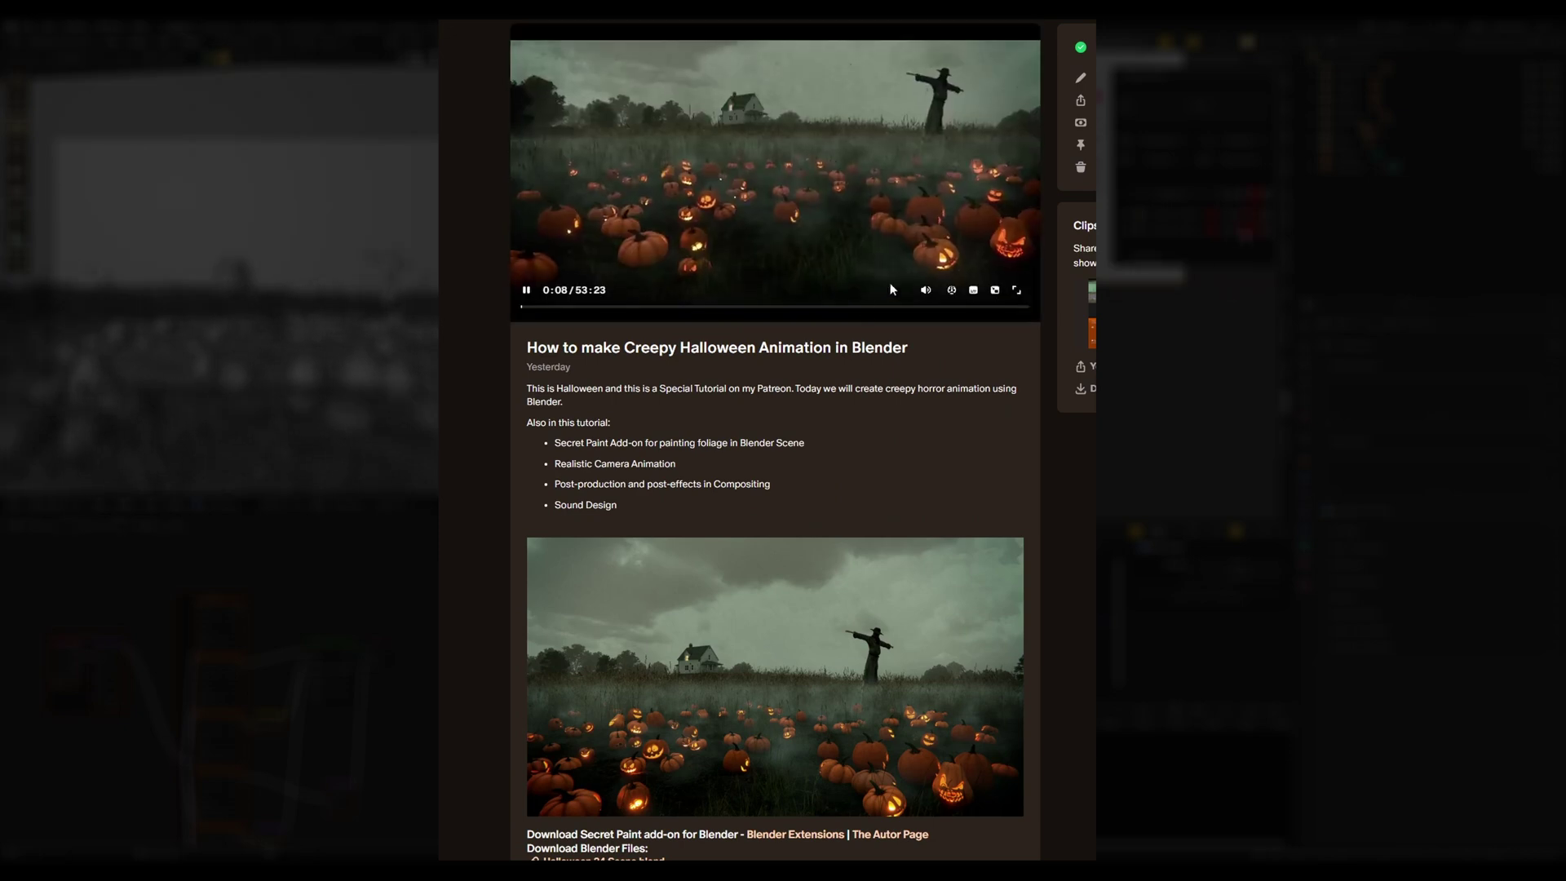
{"action": "left_click", "coordinate": [550, 309]}
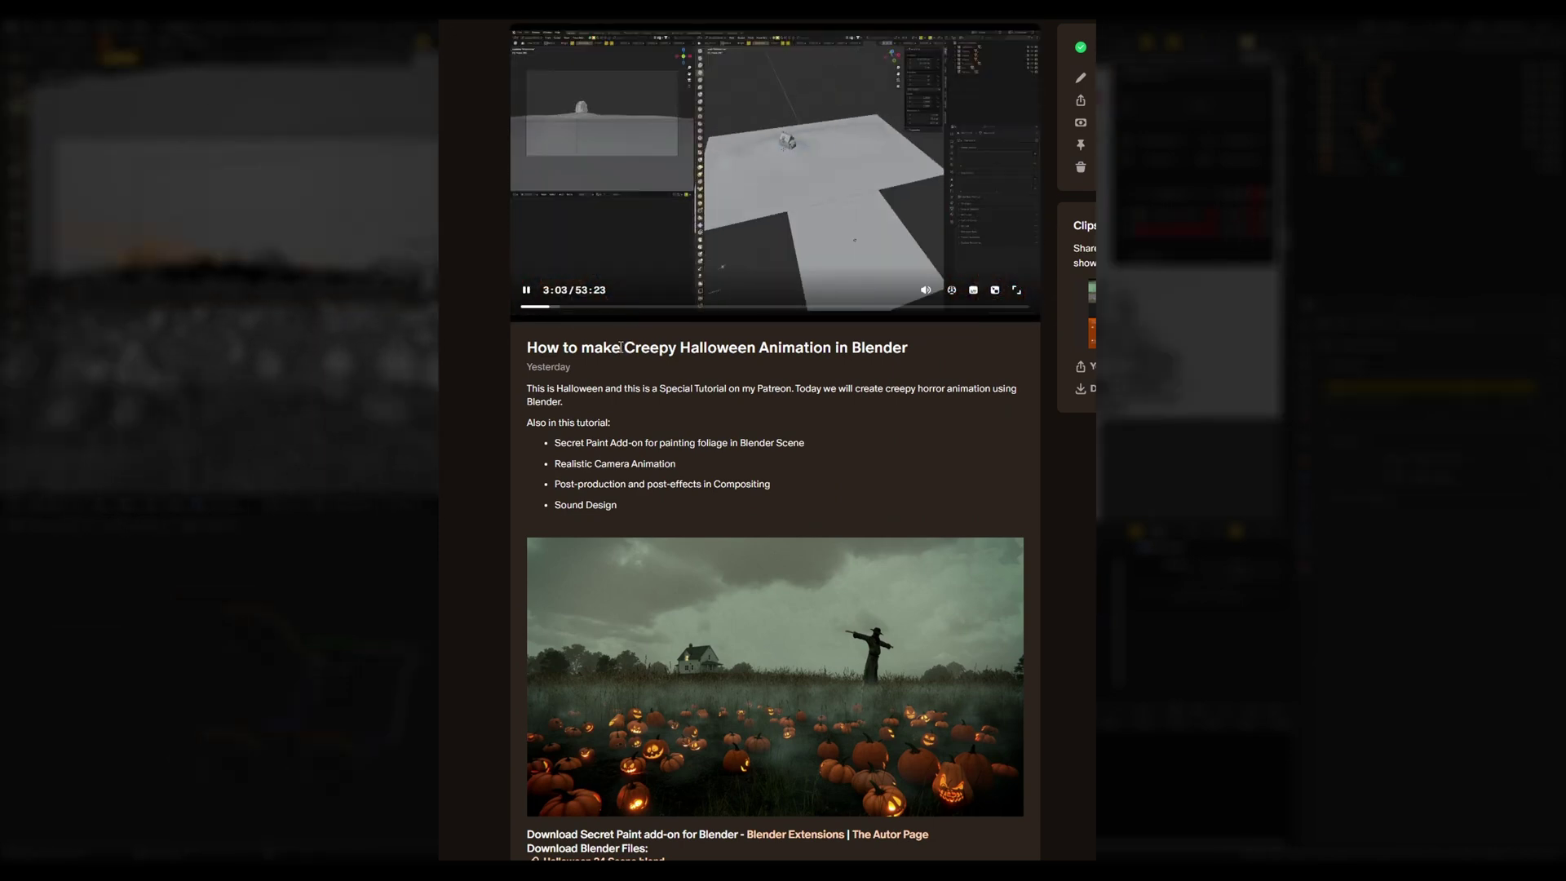
{"action": "left_click", "coordinate": [738, 309]}
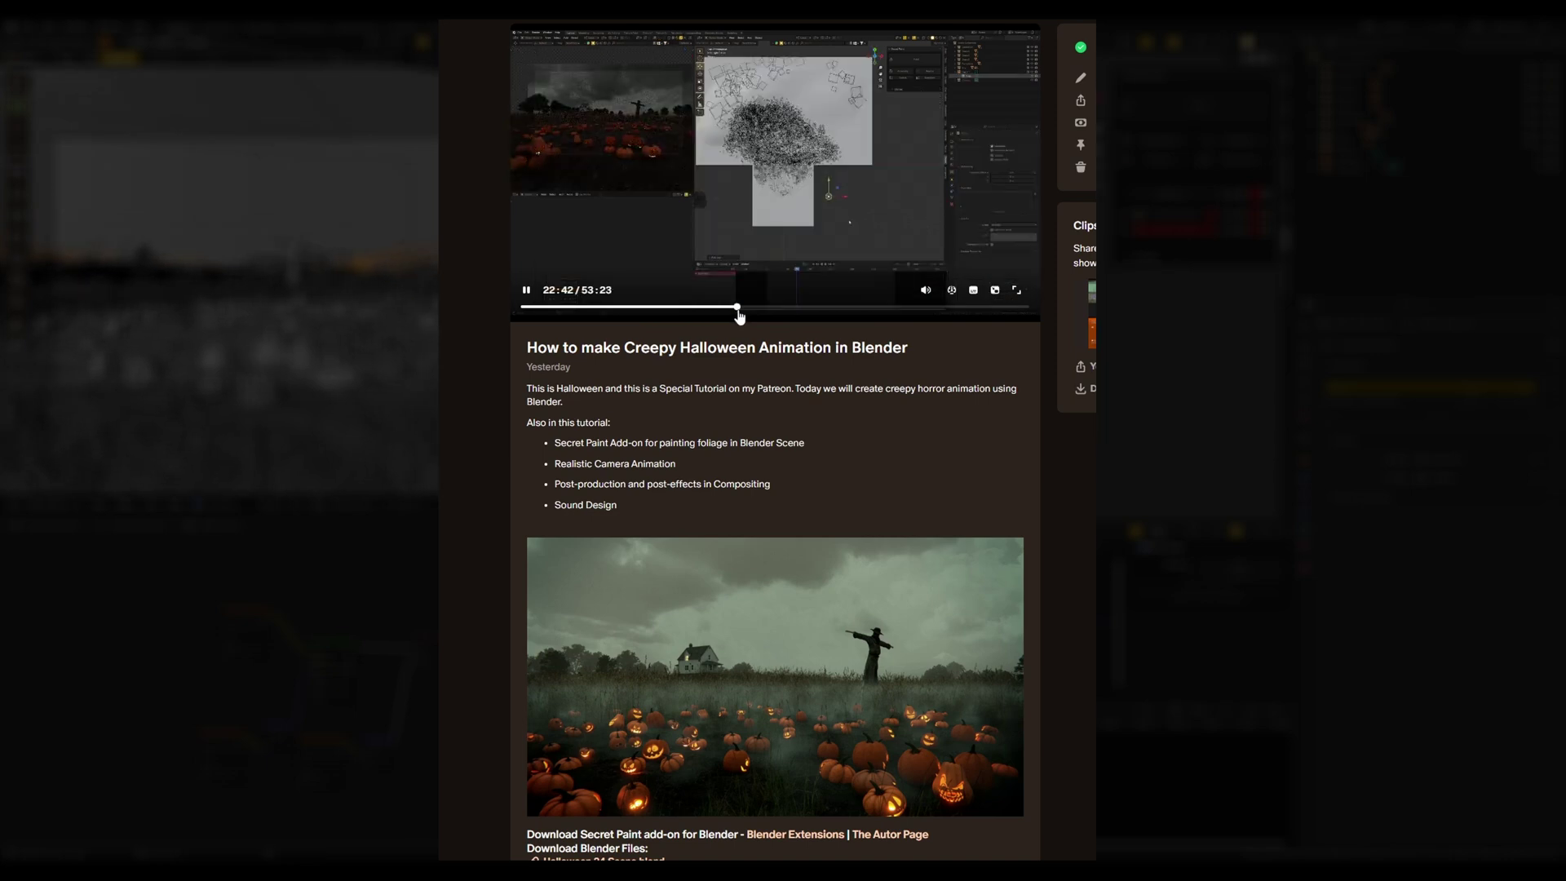
Look over the tutorial post's description and its Blender file download links
{"action": "scroll", "coordinate": [780, 321], "scroll_direction": "down", "scroll_amount": 3}
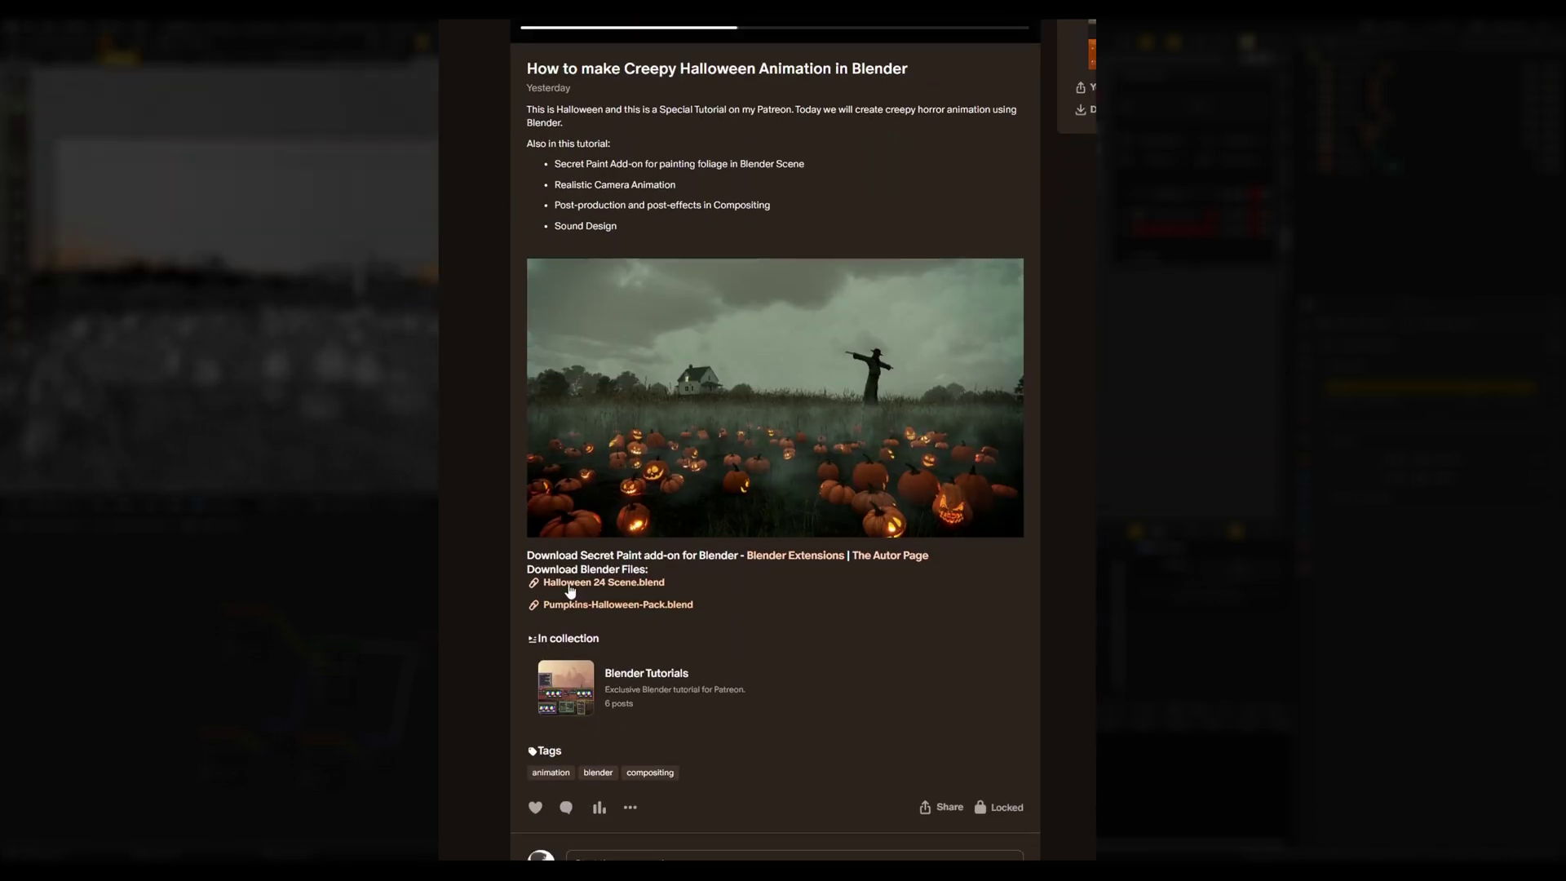
{"action": "scroll", "coordinate": [660, 617], "scroll_direction": "up", "scroll_amount": 2}
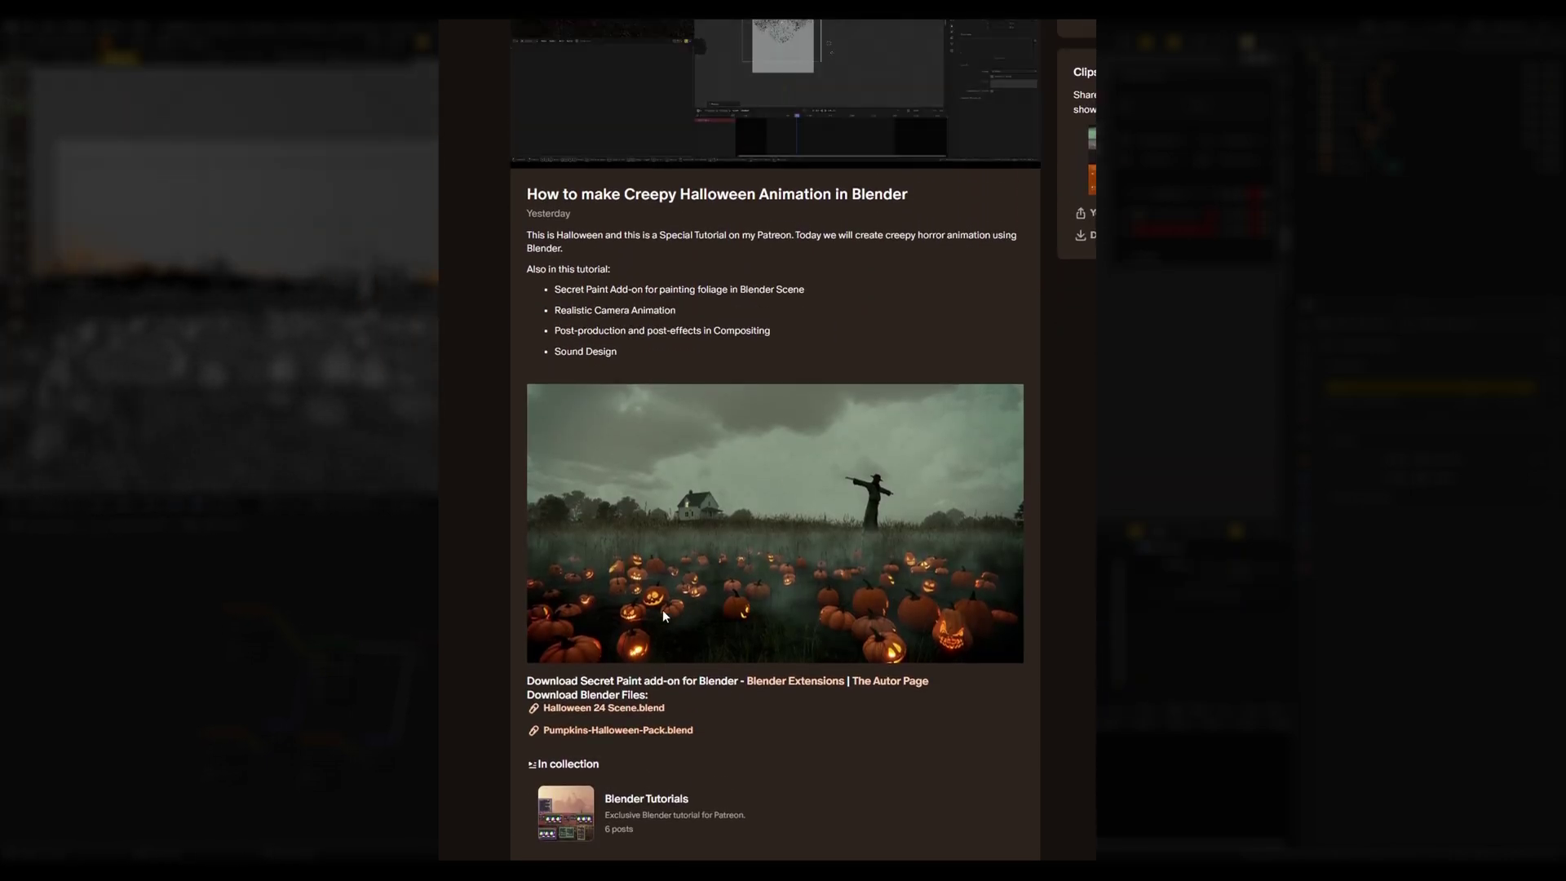
{"action": "scroll", "coordinate": [663, 615], "scroll_direction": "up", "scroll_amount": 2}
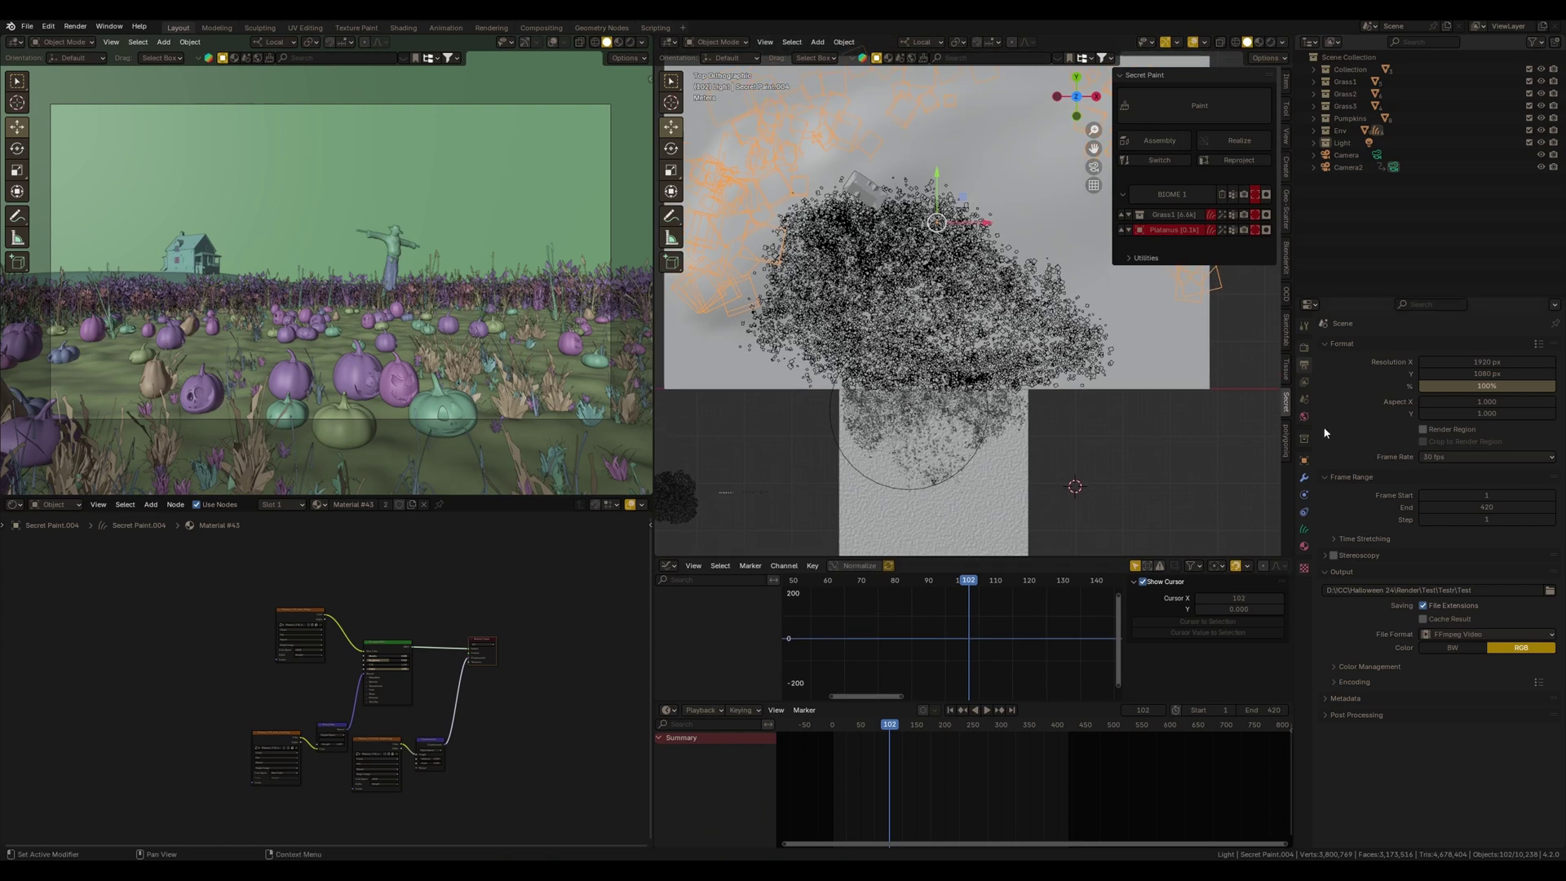
Enable Motion Blur in the scene's Cycles render settings
{"action": "left_click", "coordinate": [1304, 349]}
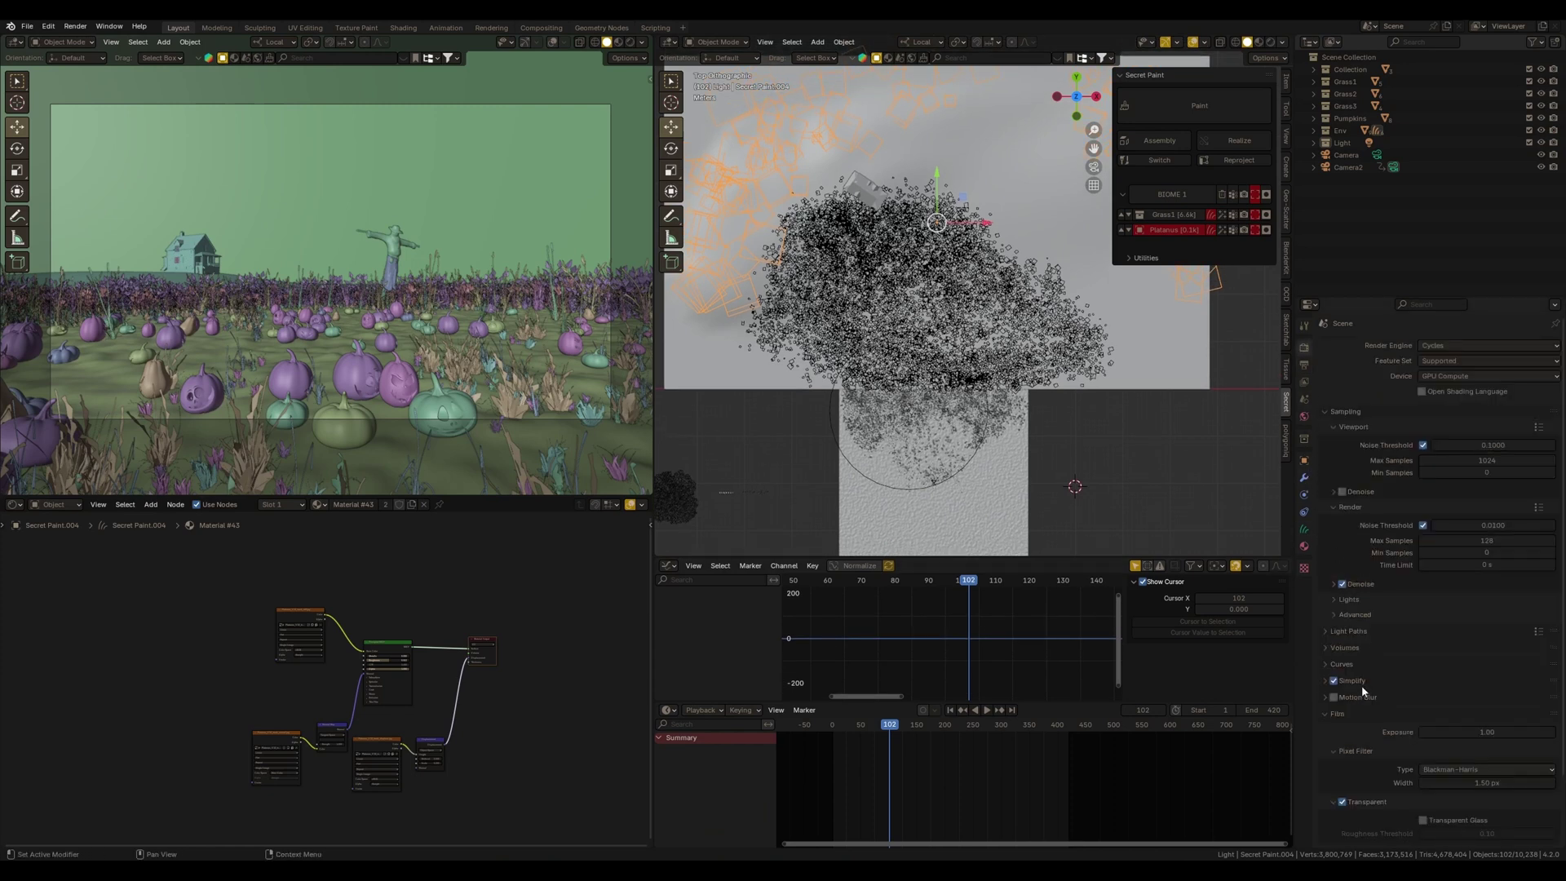
{"action": "scroll", "coordinate": [1362, 691], "scroll_direction": "down", "scroll_amount": 3}
{"action": "left_click", "coordinate": [1326, 618]}
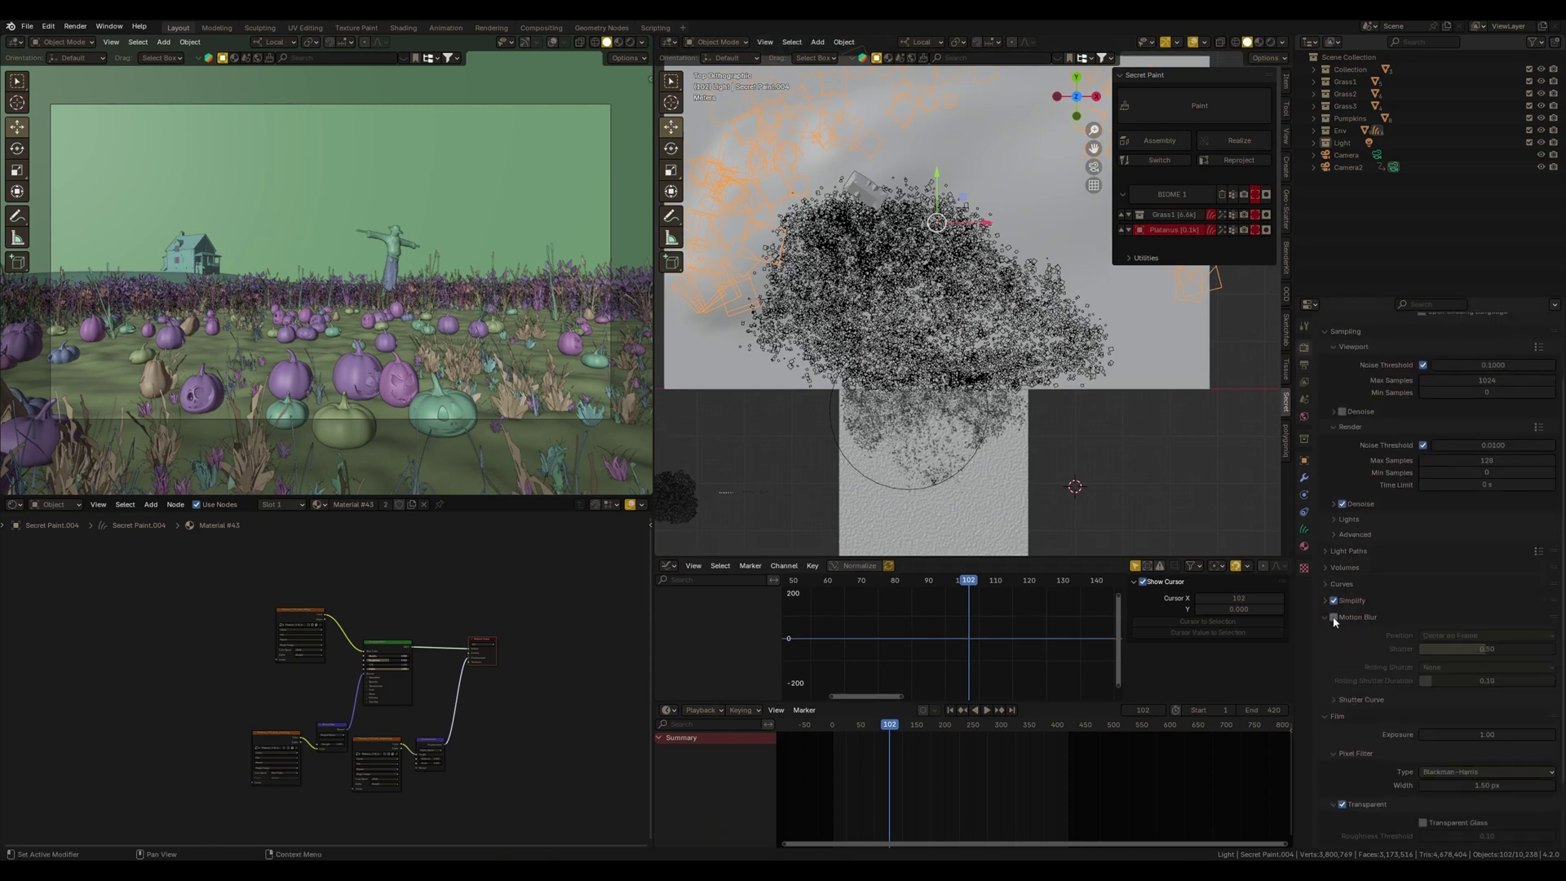
{"action": "left_click", "coordinate": [1334, 617]}
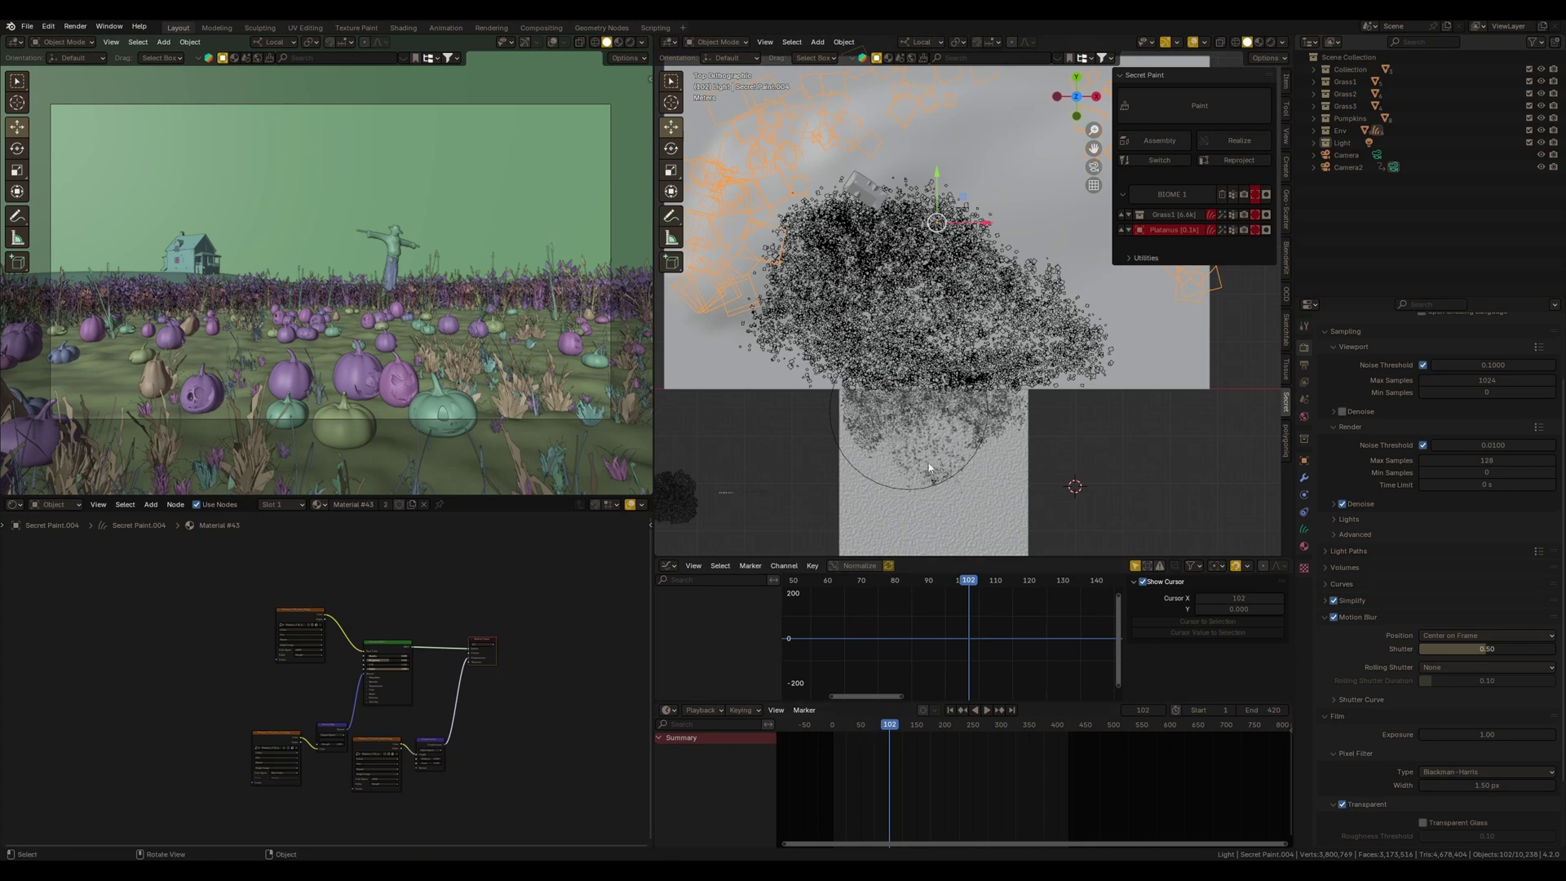
Play and scrub the camera animation to frame 170 and compare it with the rendered still Halloween24-0090.png
{"action": "key", "text": "space"}
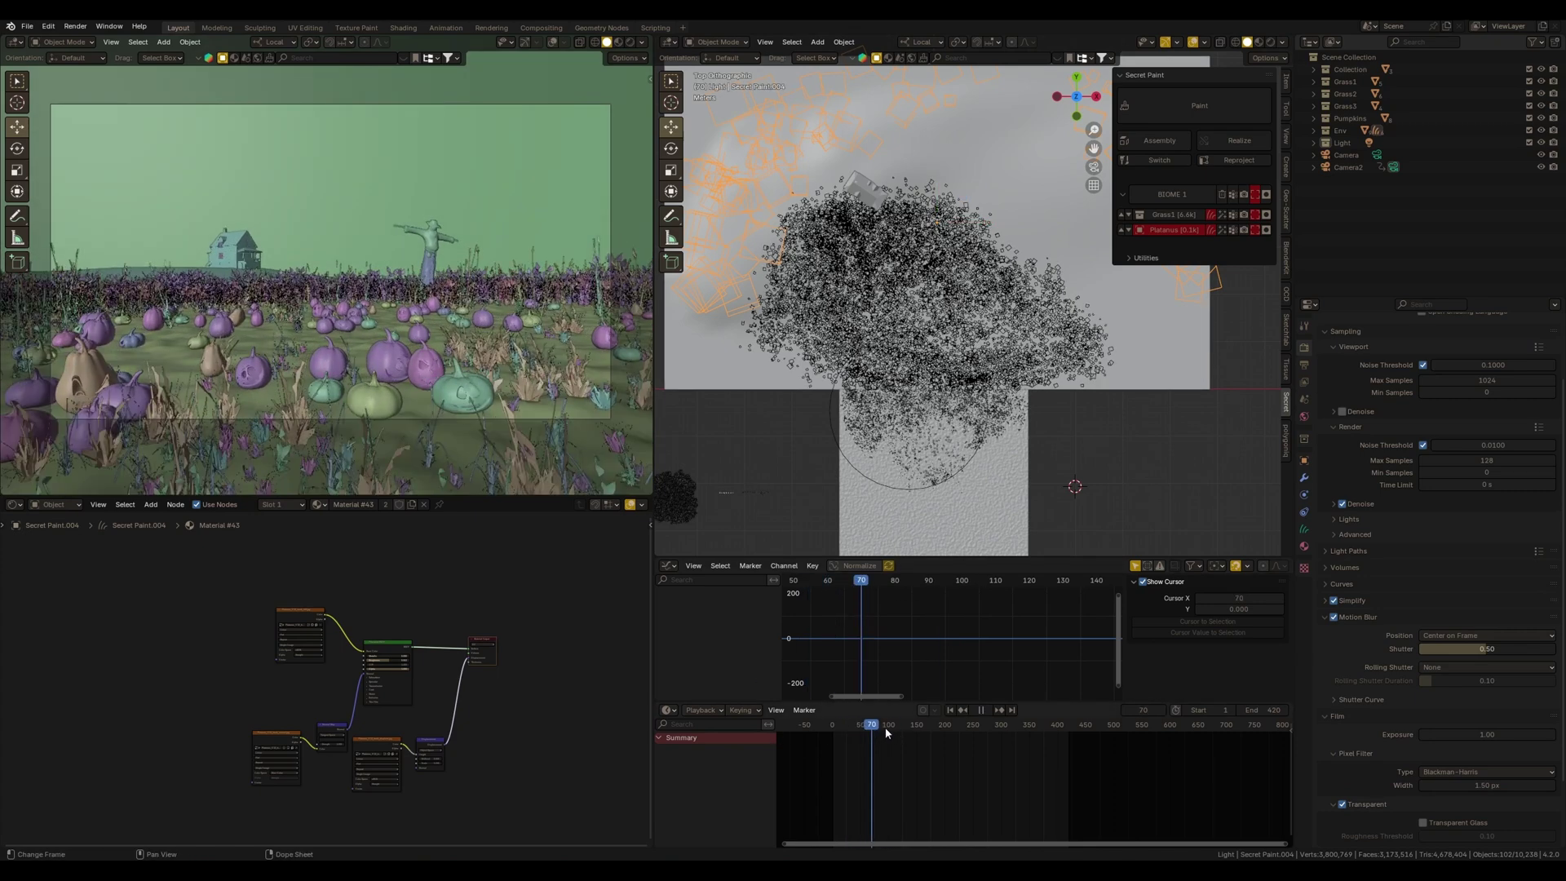
{"action": "mouse_move", "coordinate": [926, 730]}
{"action": "left_mouse_down"}
{"action": "mouse_move", "coordinate": [905, 732]}
{"action": "mouse_move", "coordinate": [938, 733]}
{"action": "mouse_move", "coordinate": [927, 744]}
{"action": "left_mouse_up"}
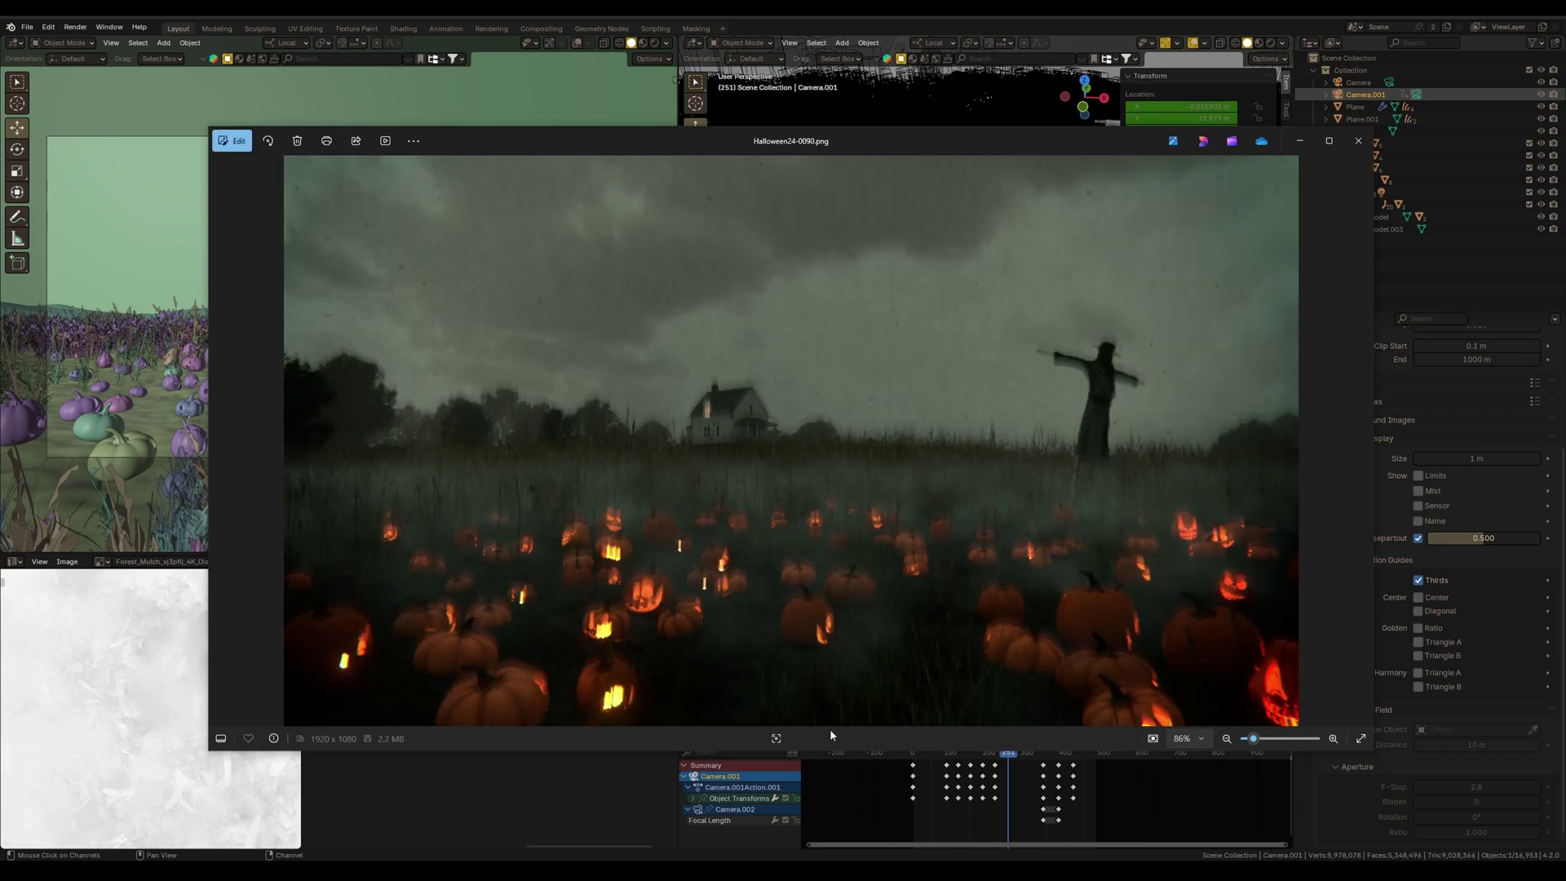
{"action": "key", "text": "Left"}
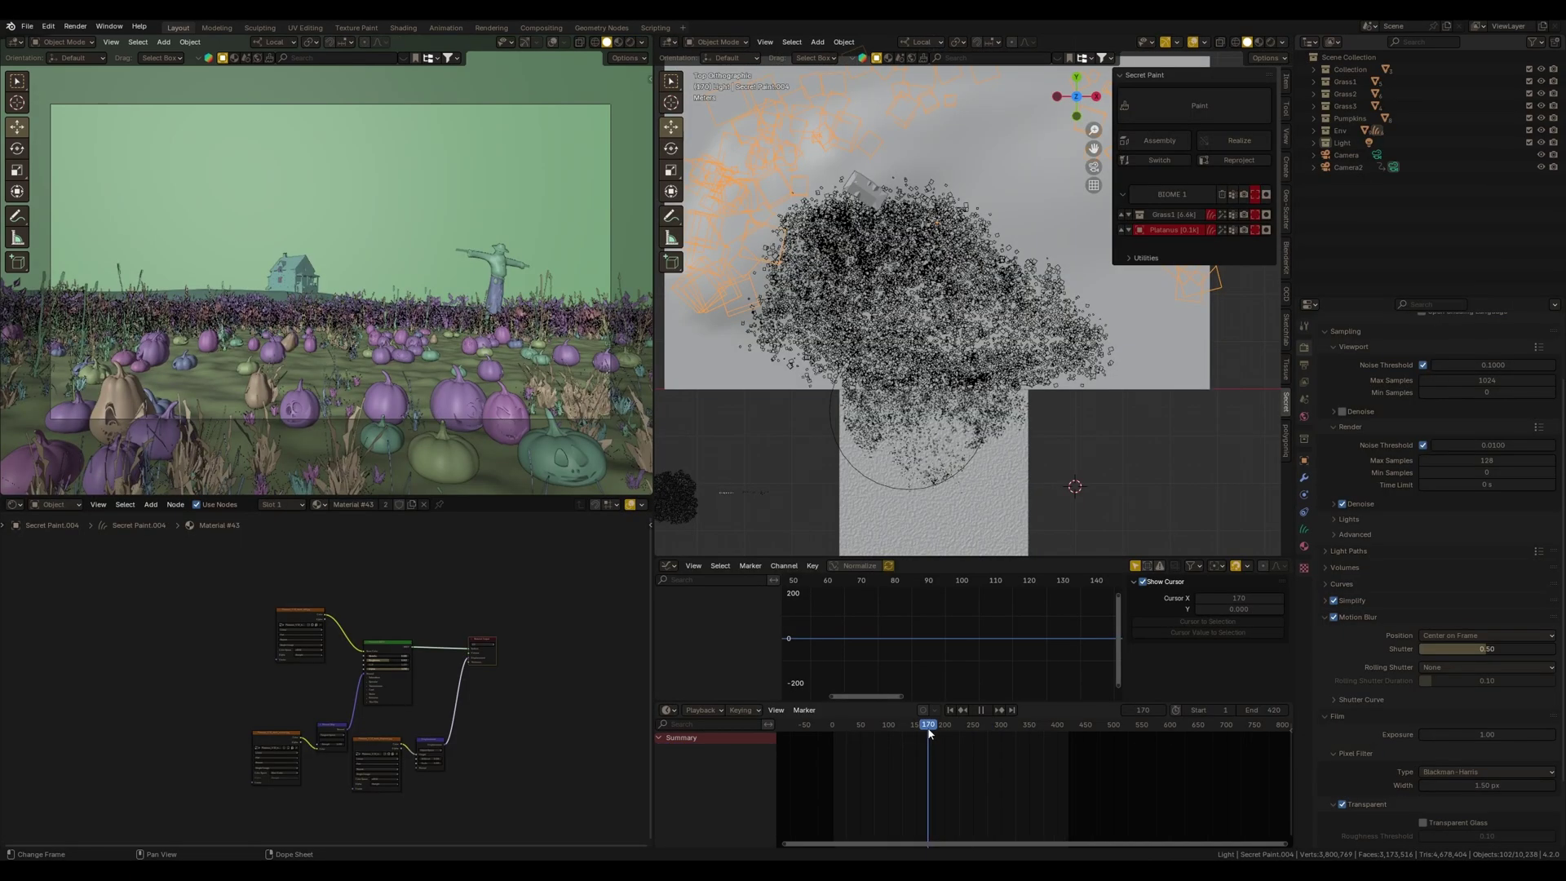
{"action": "key", "text": "space"}
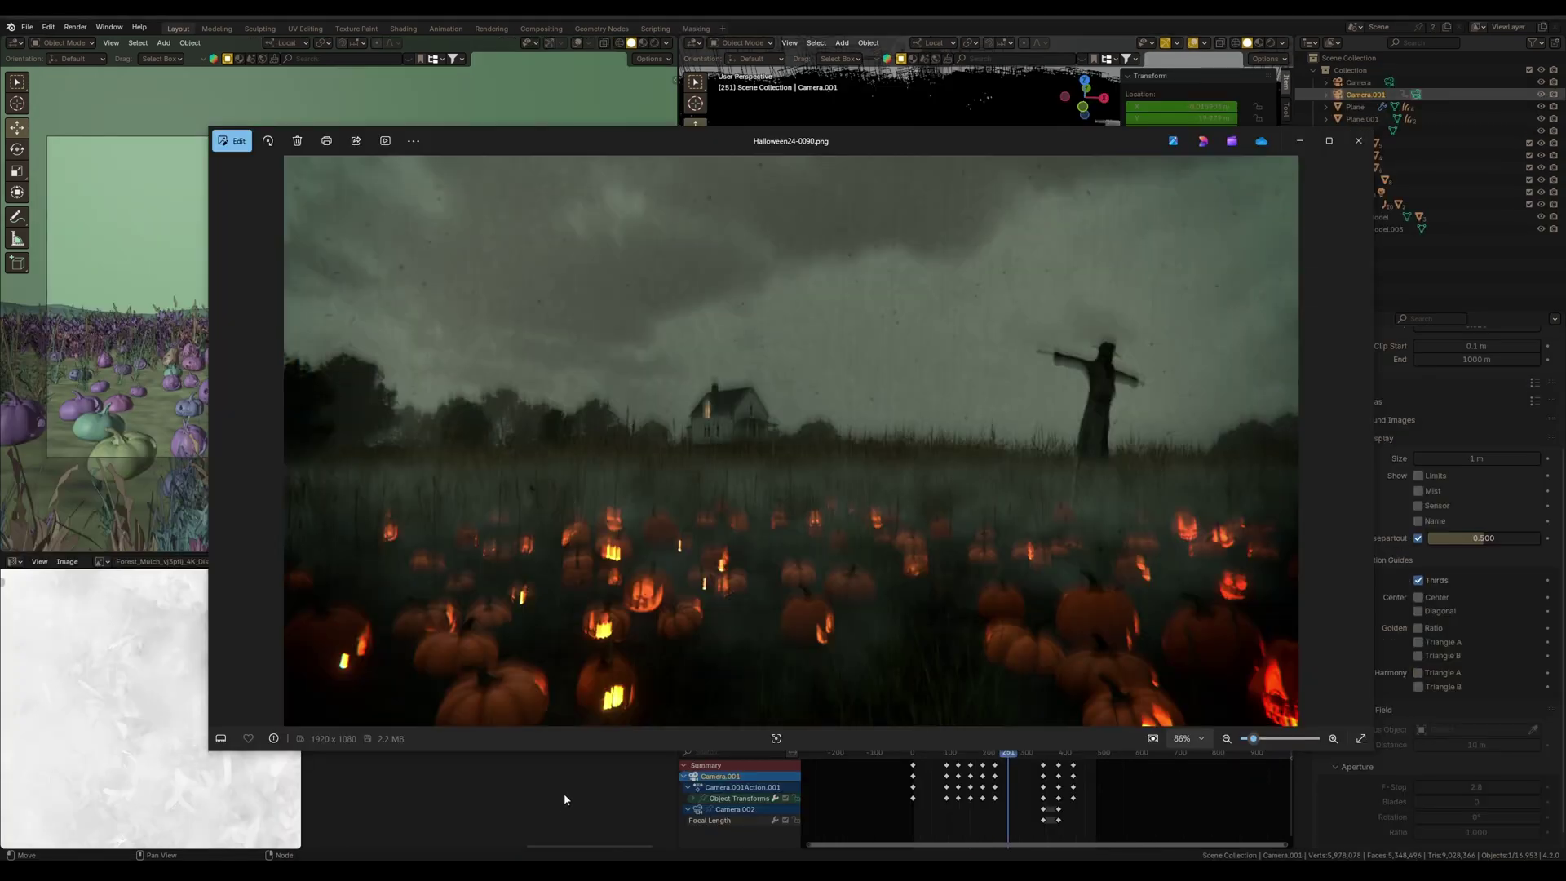
Switch to Media Player and play the rendered Halloween 24 video to examine its motion blur
{"action": "left_click", "coordinate": [630, 757]}
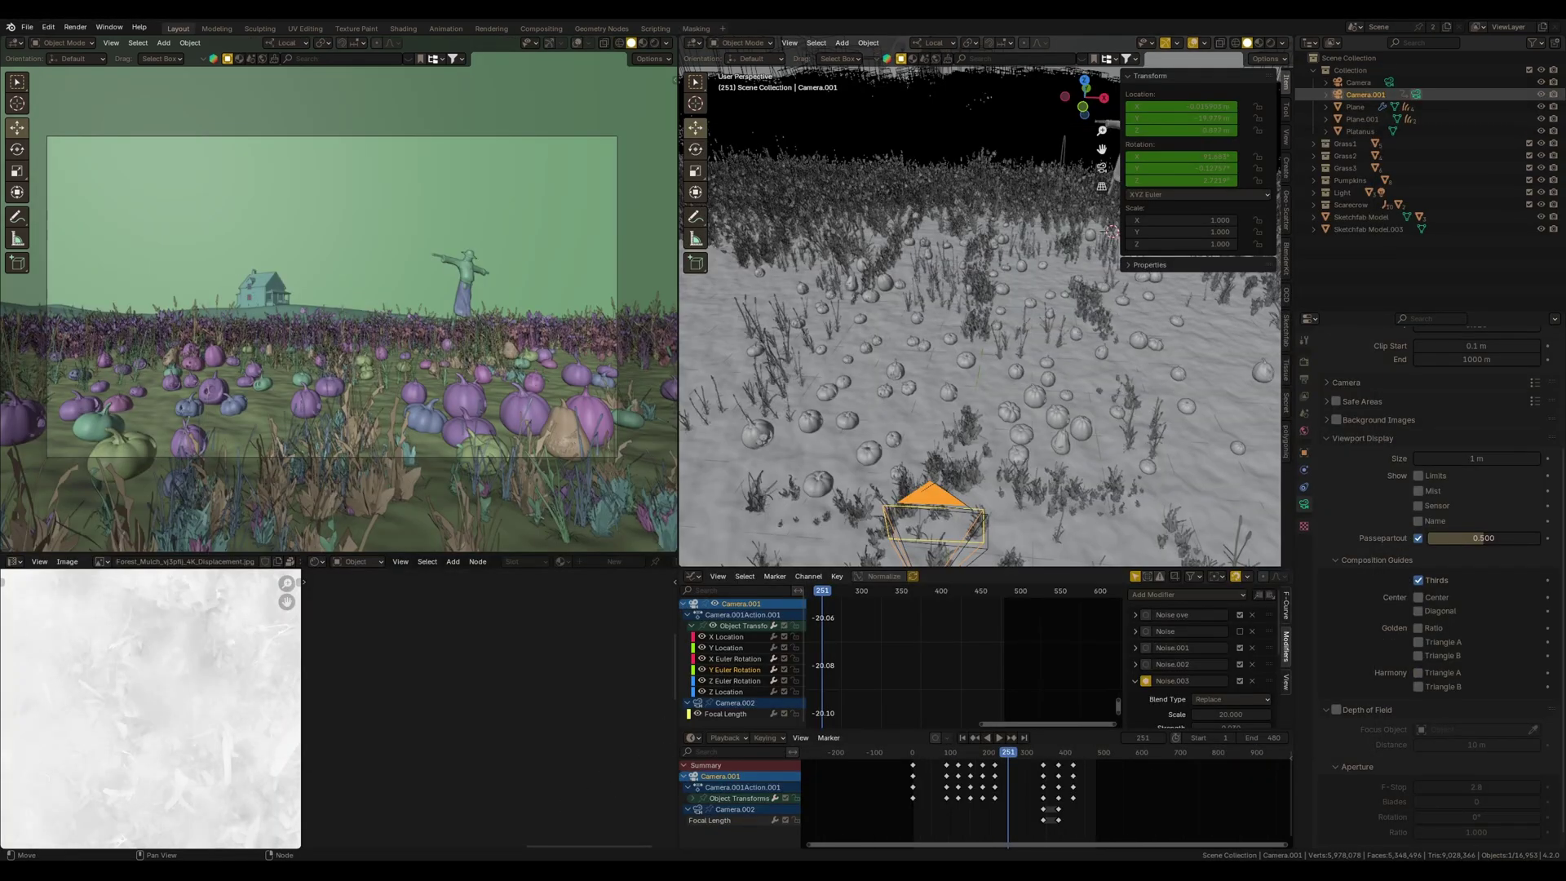
{"action": "key", "text": "alt+Tab"}
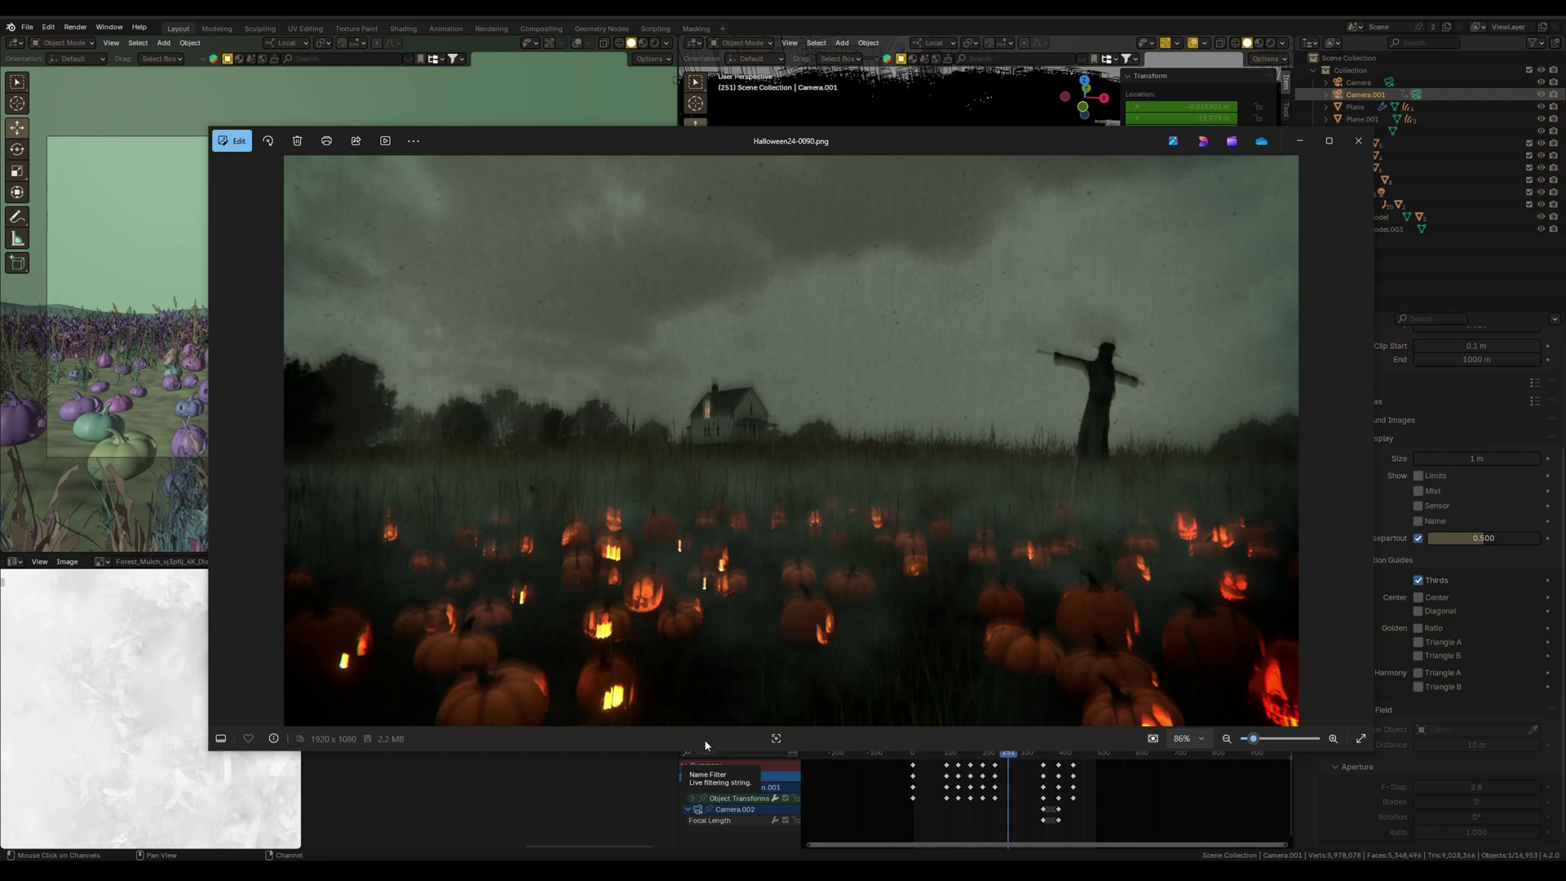
{"action": "key", "text": "alt+Tab"}
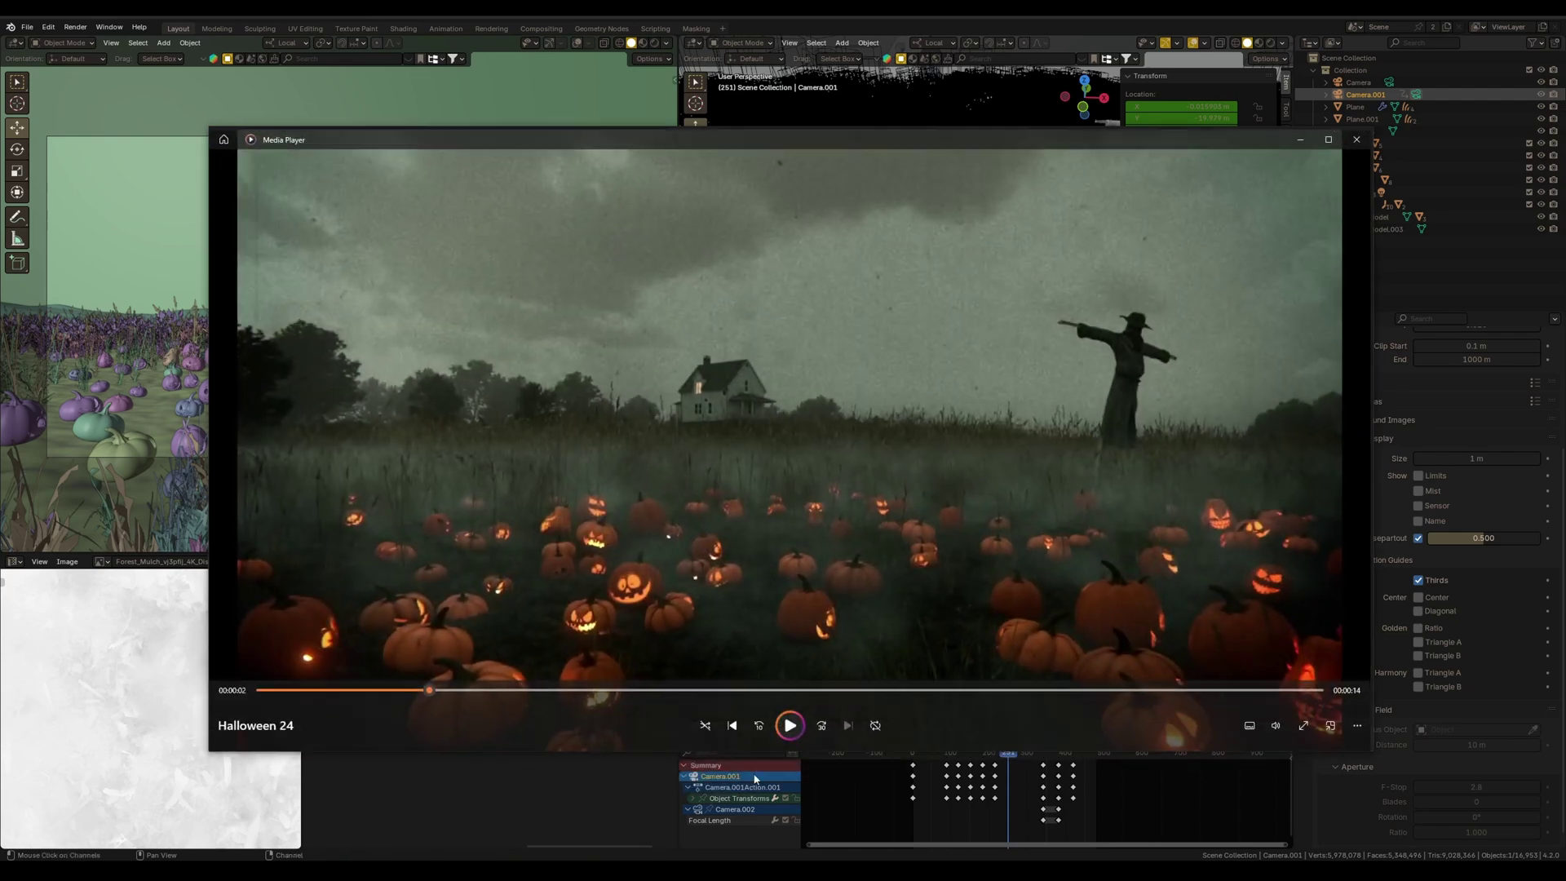
{"action": "key", "text": "space"}
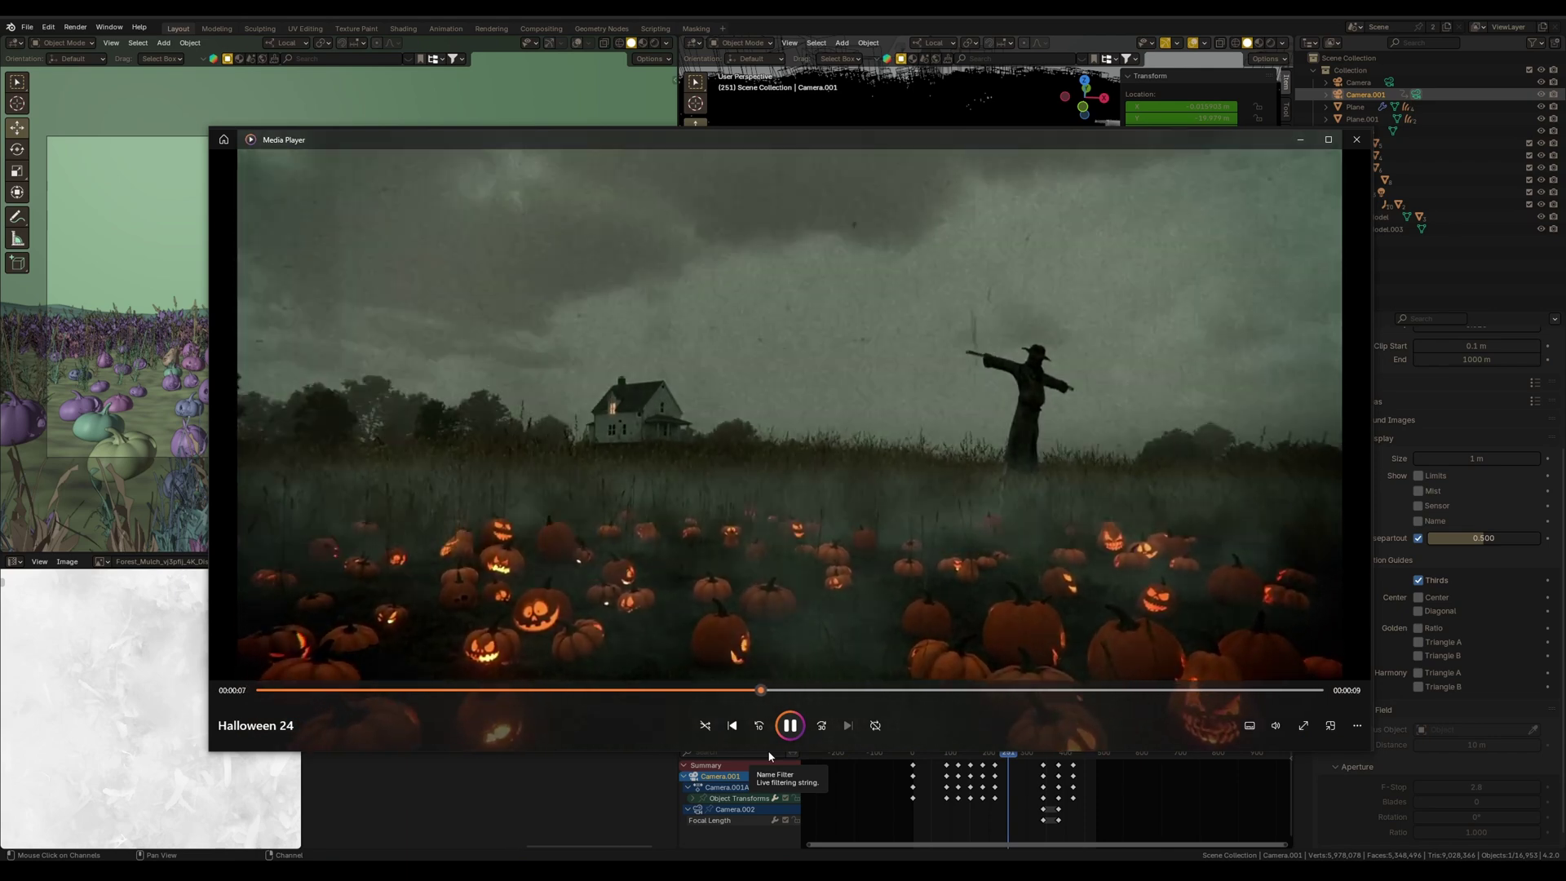
{"action": "key", "text": "space"}
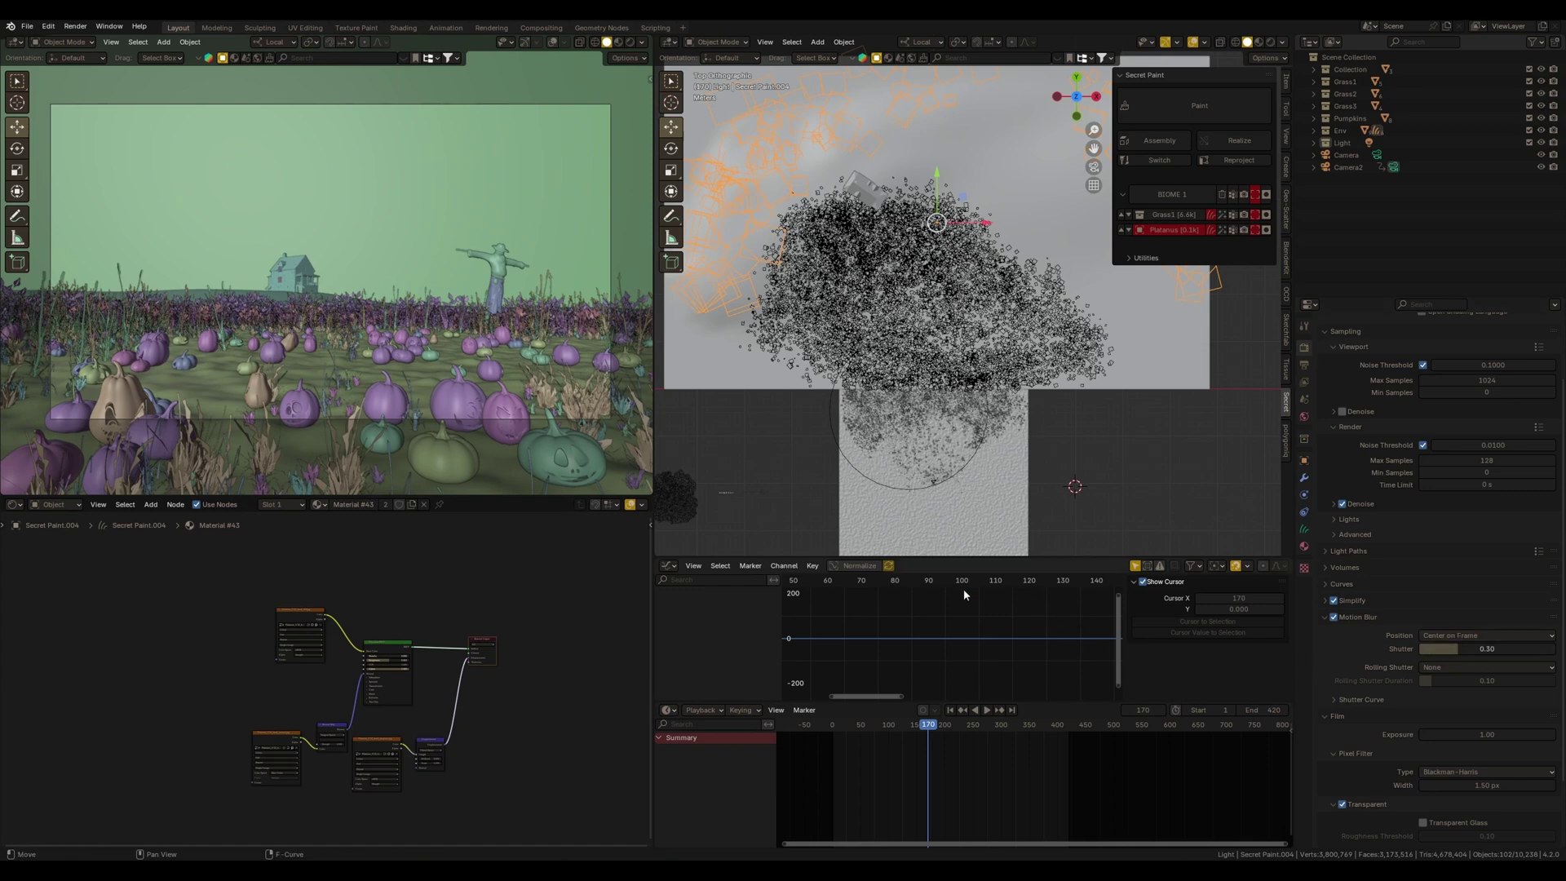
Move the animation to frame 245, render that frame and view it enlarged in the Rendering workspace
{"action": "left_click", "coordinate": [894, 635]}
{"action": "key", "text": "space"}
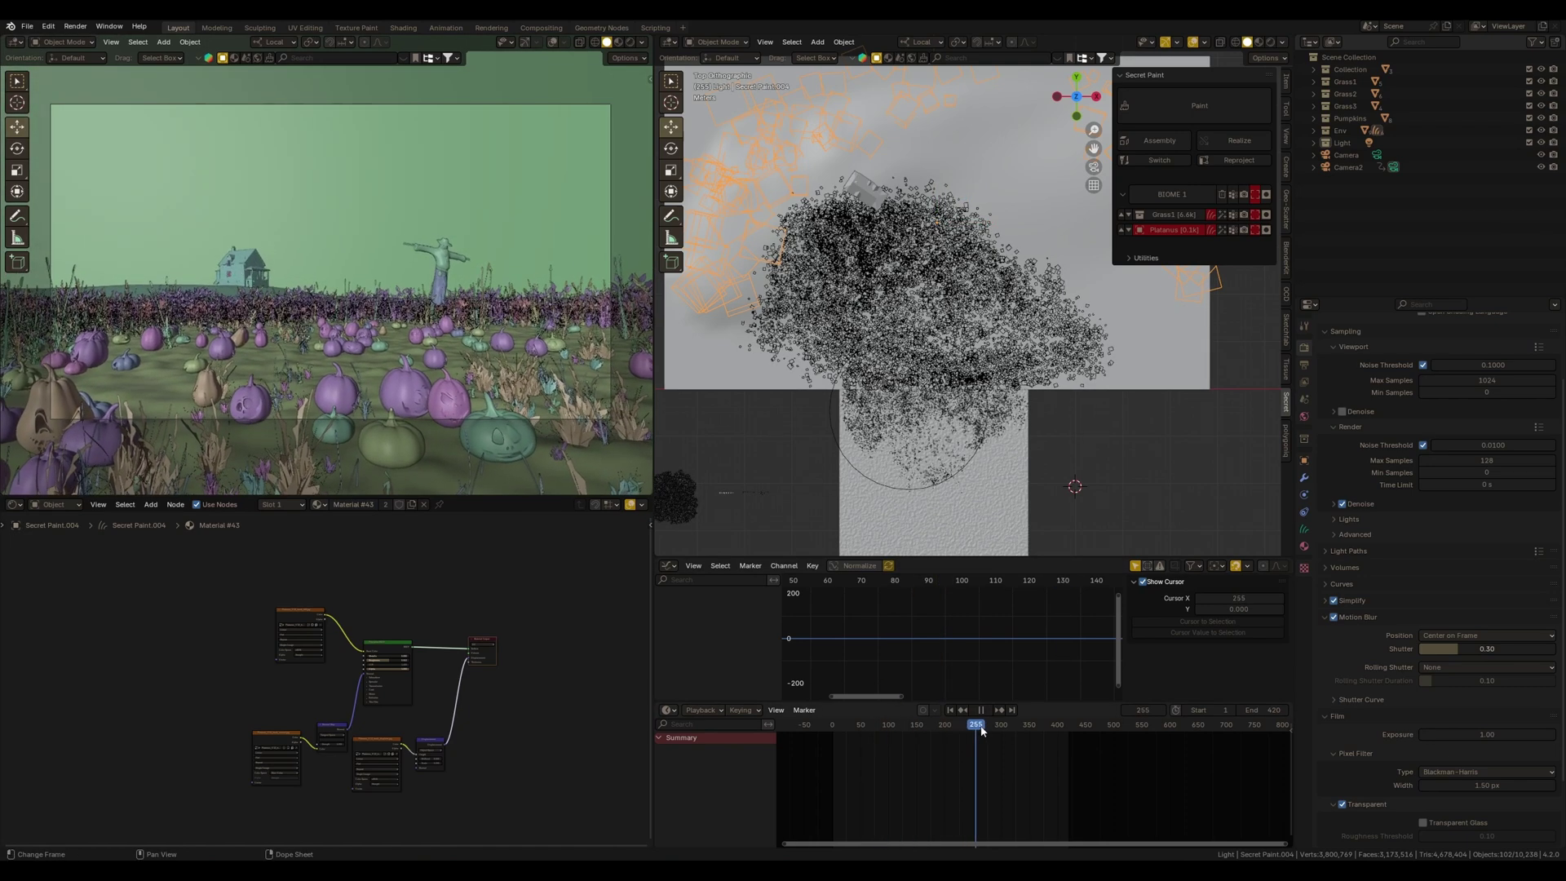
{"action": "left_click_drag", "start_coordinate": [981, 730], "coordinate": [970, 727]}
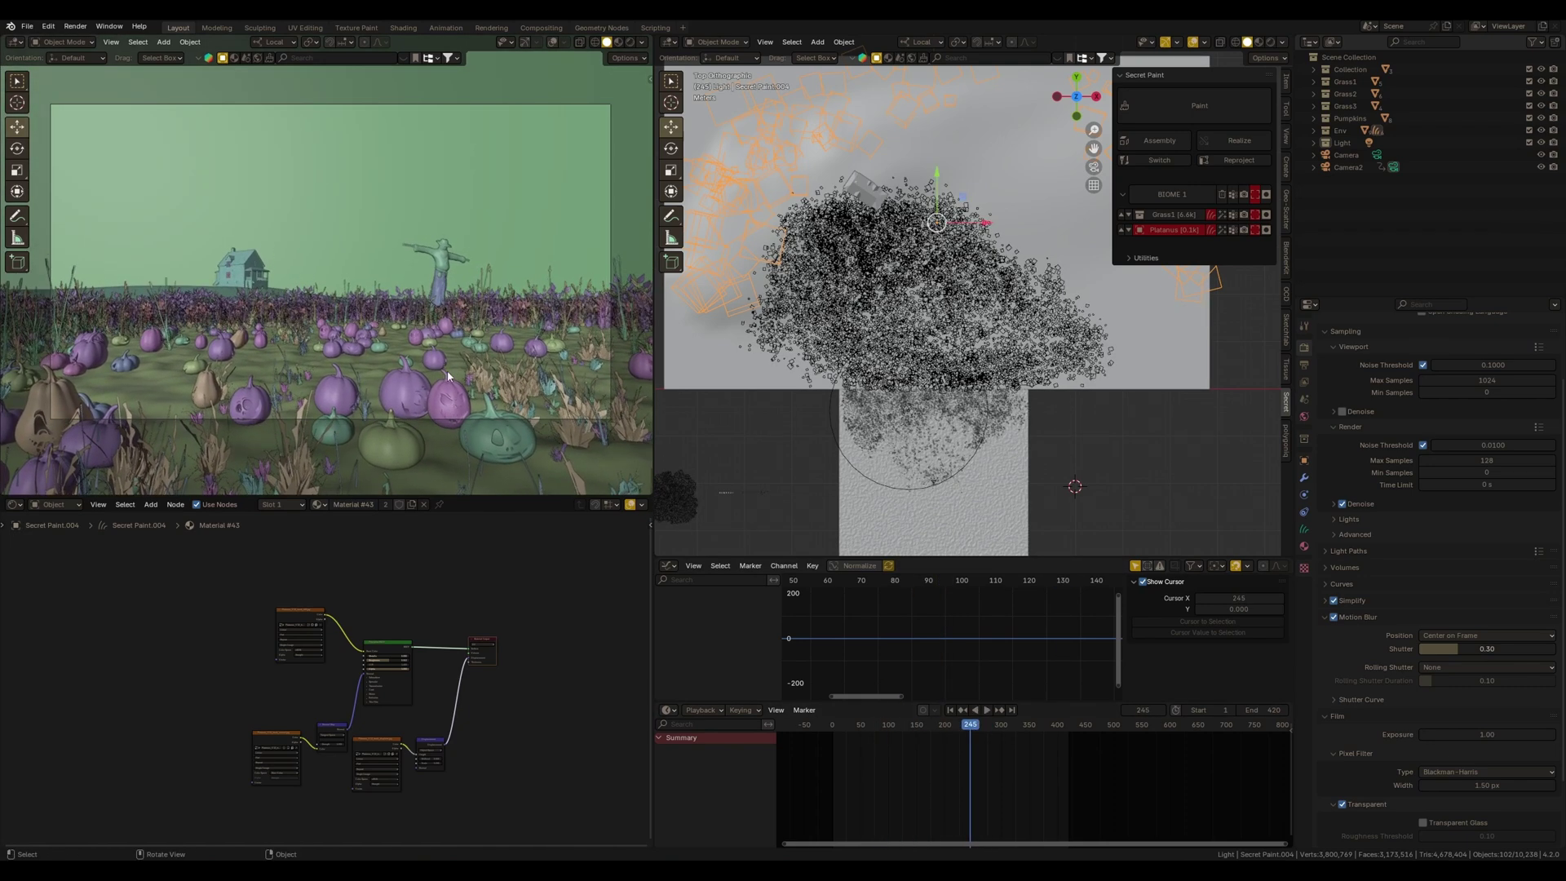
{"action": "key", "text": "F12"}
{"action": "left_click", "coordinate": [494, 29]}
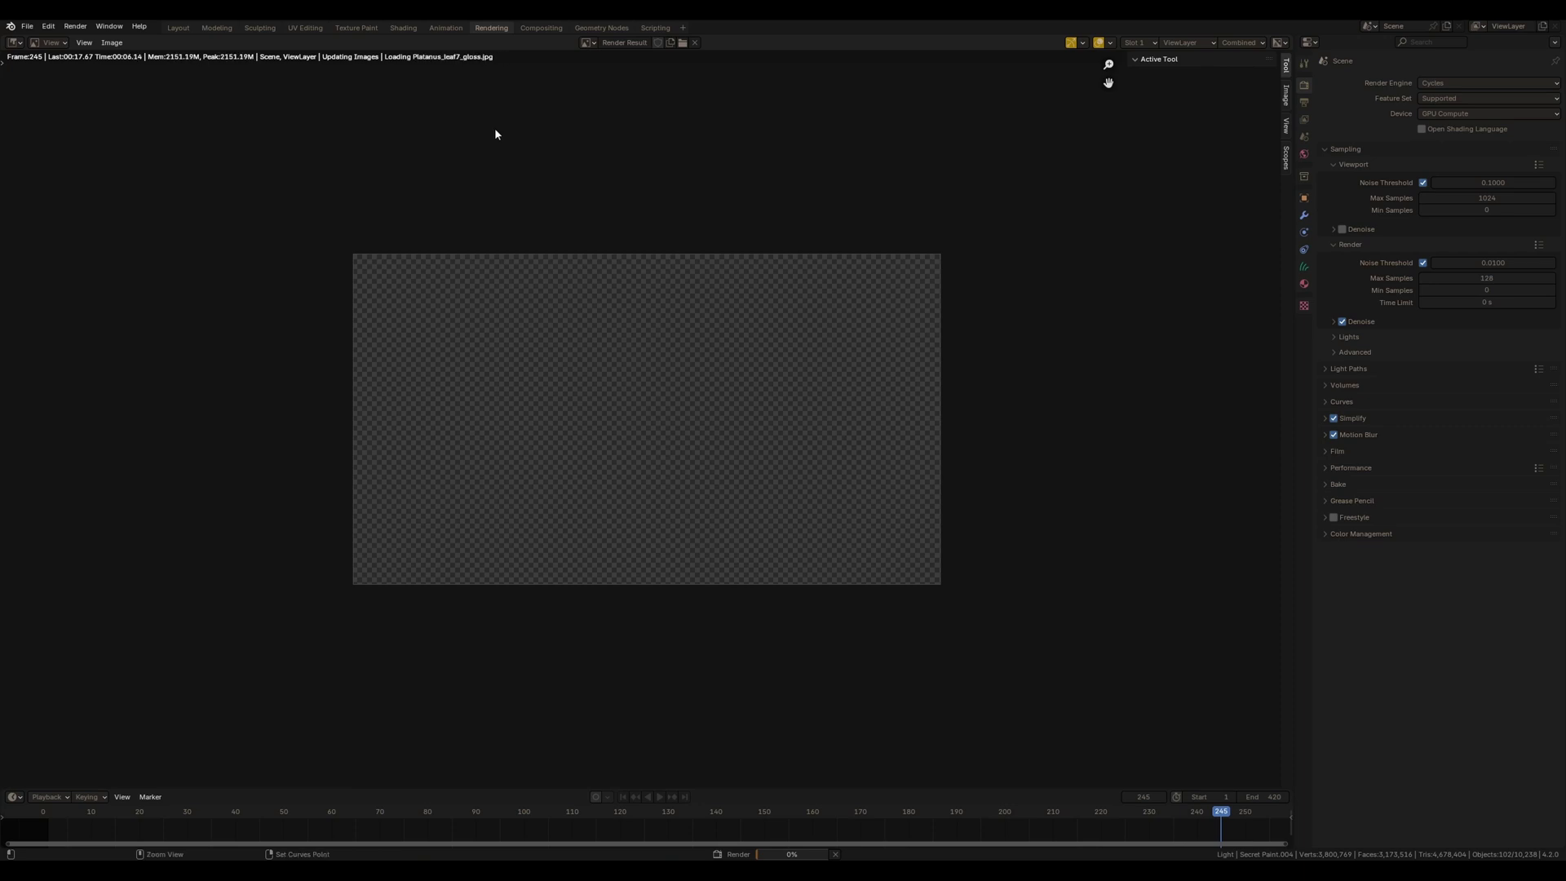
{"action": "scroll", "coordinate": [750, 527], "scroll_direction": "up", "scroll_amount": 2}
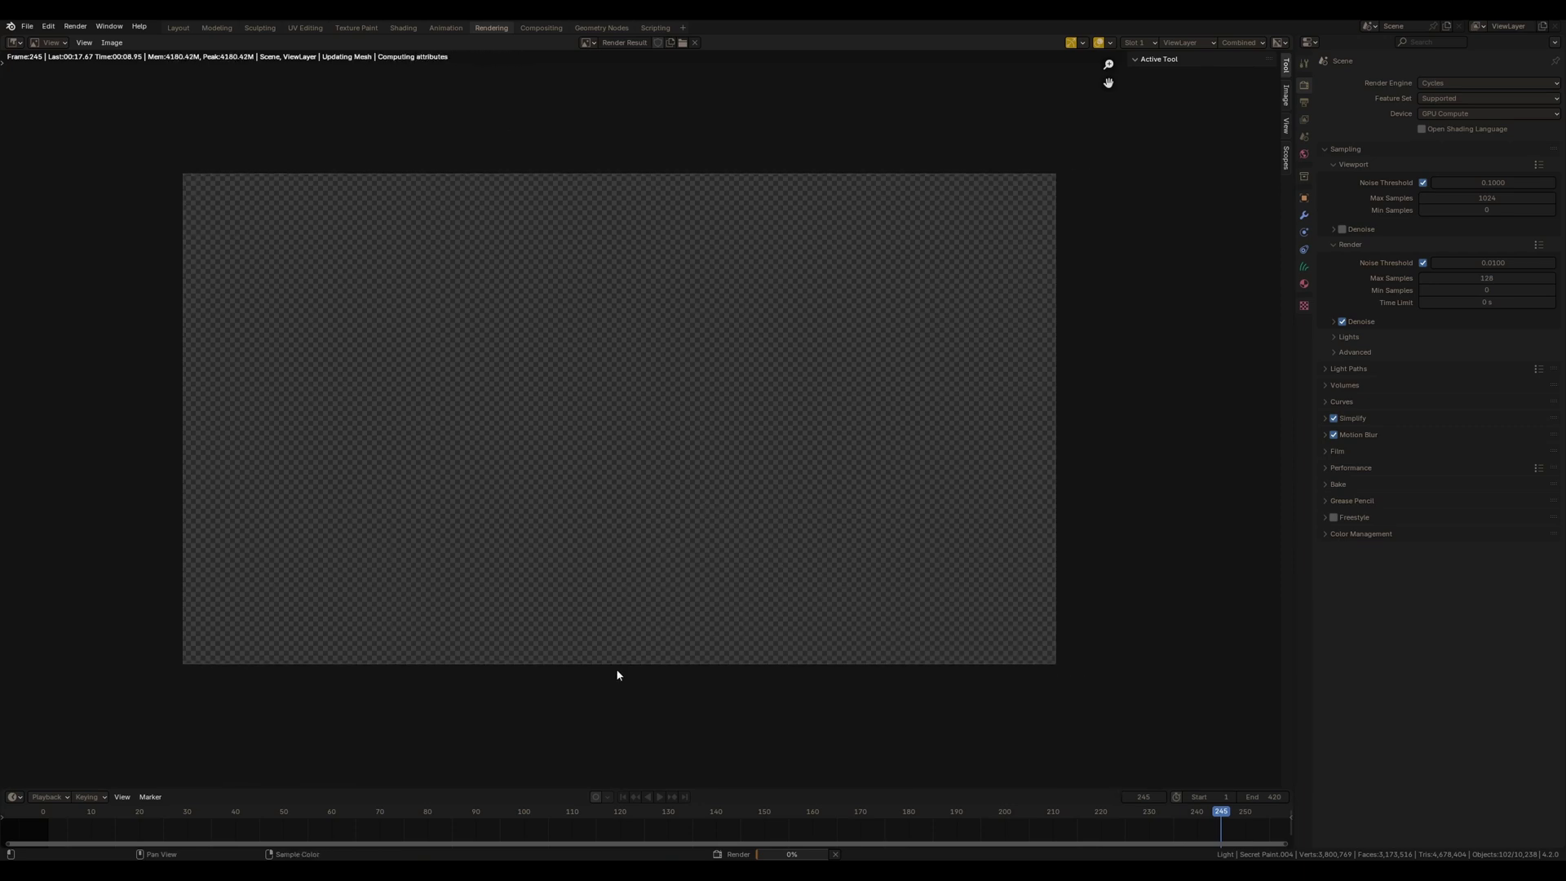
{"action": "scroll", "coordinate": [622, 649], "scroll_direction": "up", "scroll_amount": 1}
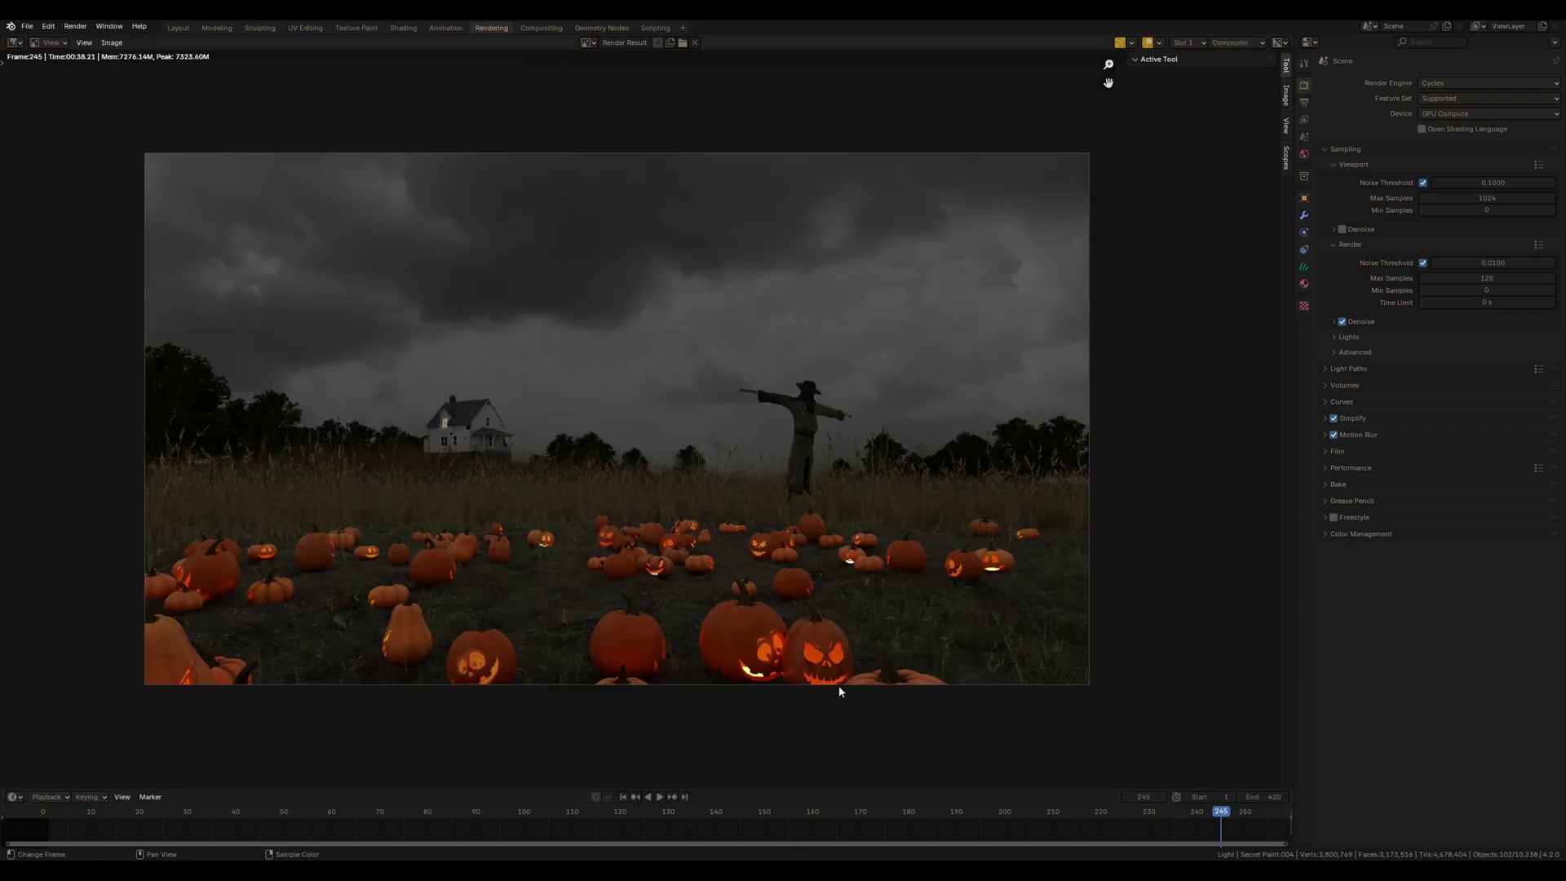
In the Compositing workspace, feed Composite and Viewer from one shared reroute point and spread the nodes apart
{"action": "left_click", "coordinate": [540, 30]}
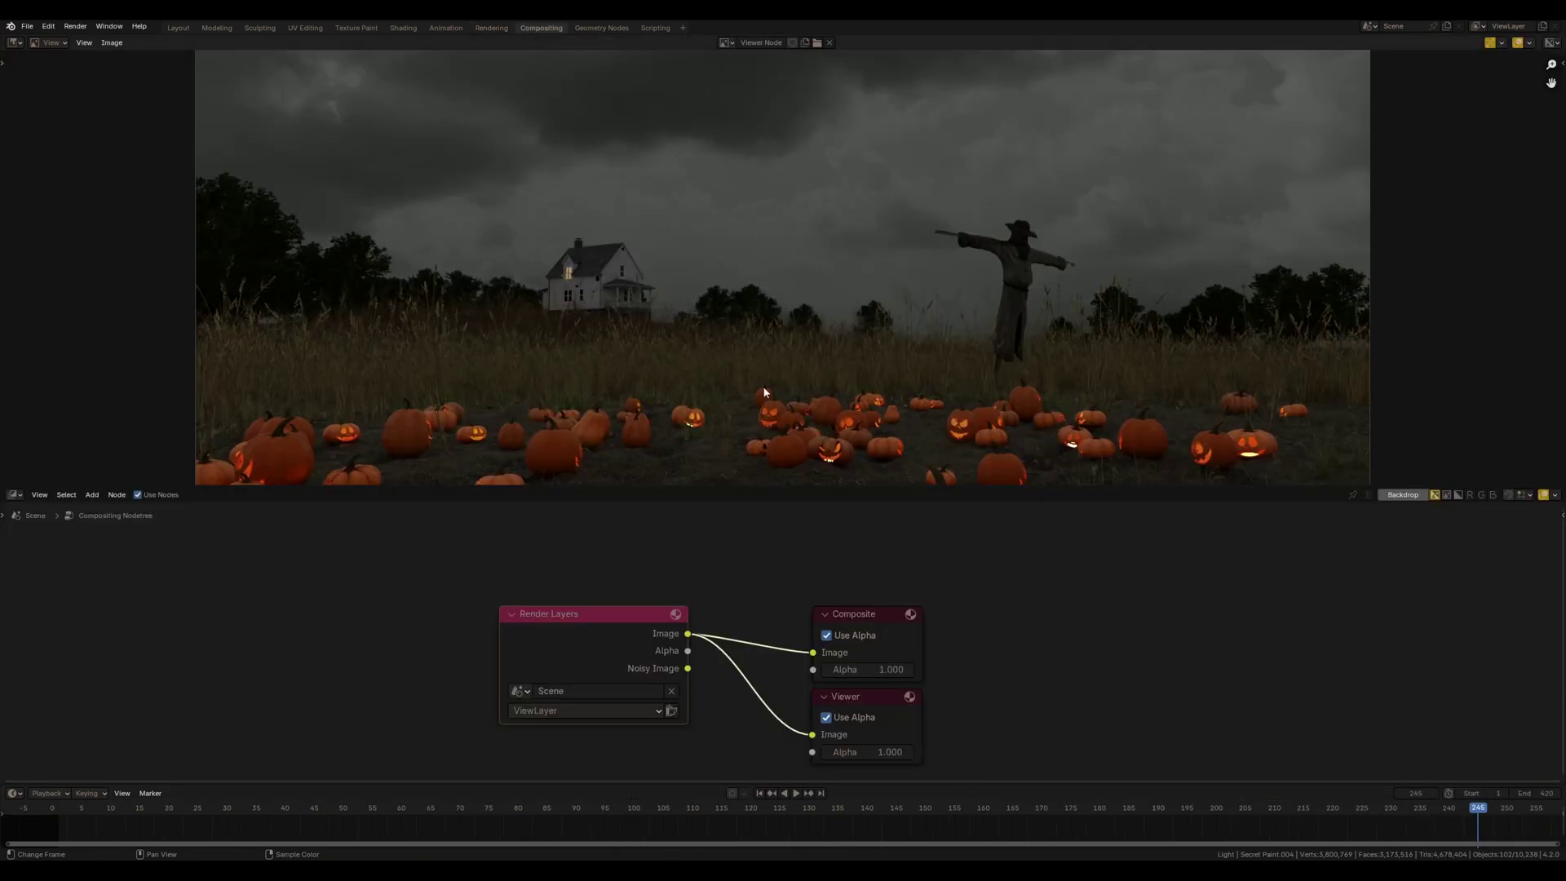
{"action": "right_click_drag", "start_coordinate": [773, 657], "coordinate": [765, 654], "text": "ctrl"}
{"action": "key", "text": "ctrl+z"}
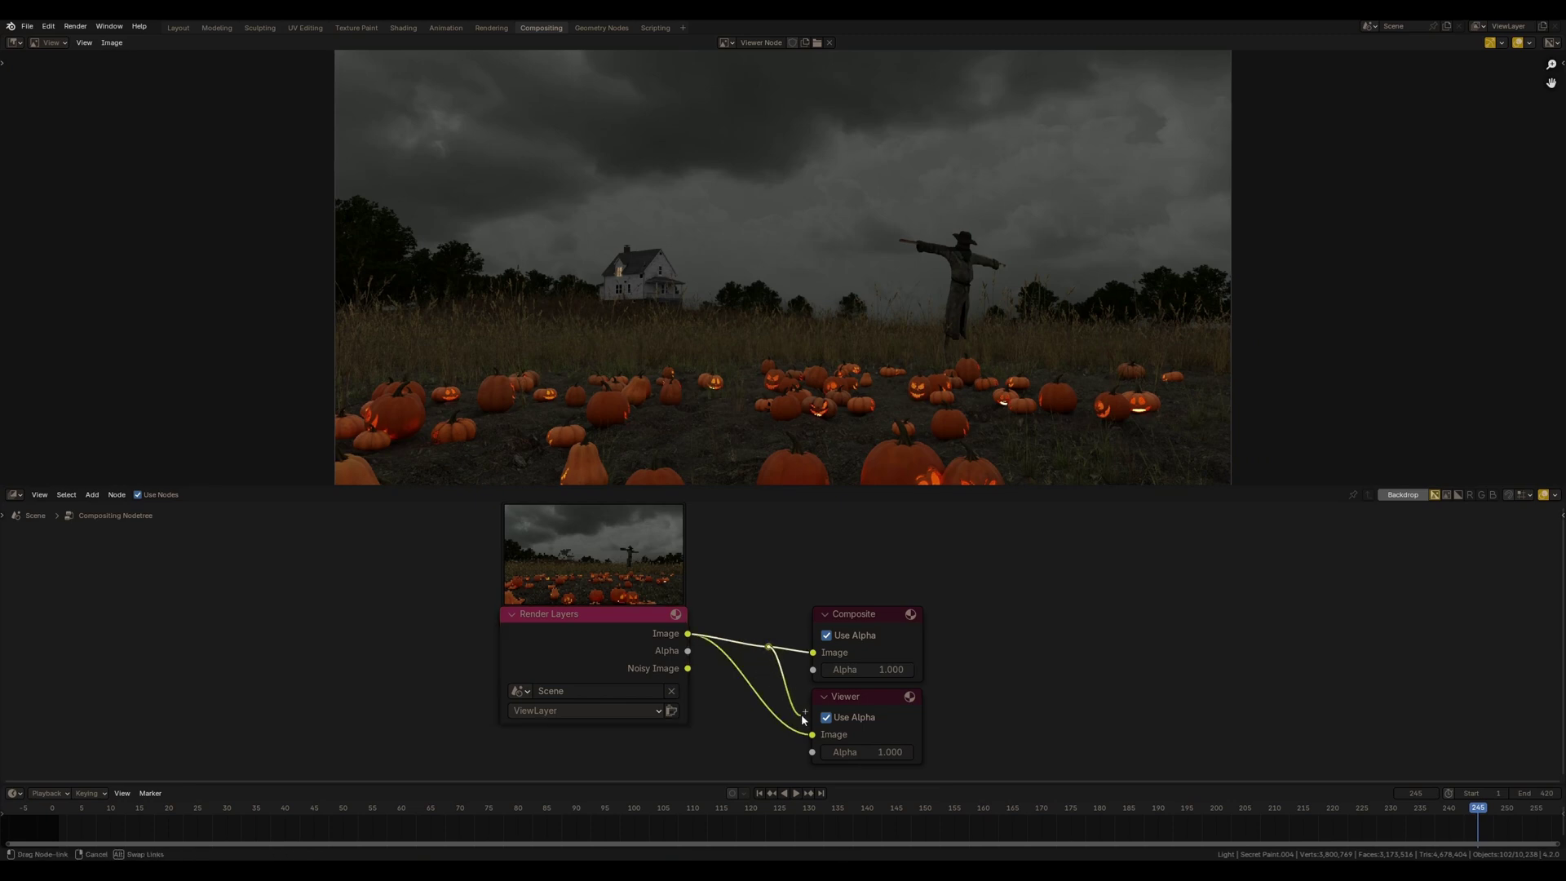
{"action": "left_click_drag", "start_coordinate": [801, 714], "coordinate": [812, 734]}
{"action": "left_click_drag", "start_coordinate": [592, 636], "coordinate": [265, 660]}
{"action": "middle_click_drag", "start_coordinate": [751, 639], "coordinate": [751, 674], "text": "ctrl"}
{"action": "middle_click_drag", "start_coordinate": [890, 362], "coordinate": [890, 398], "text": "ctrl"}
{"action": "left_click_drag", "start_coordinate": [731, 588], "coordinate": [958, 779]}
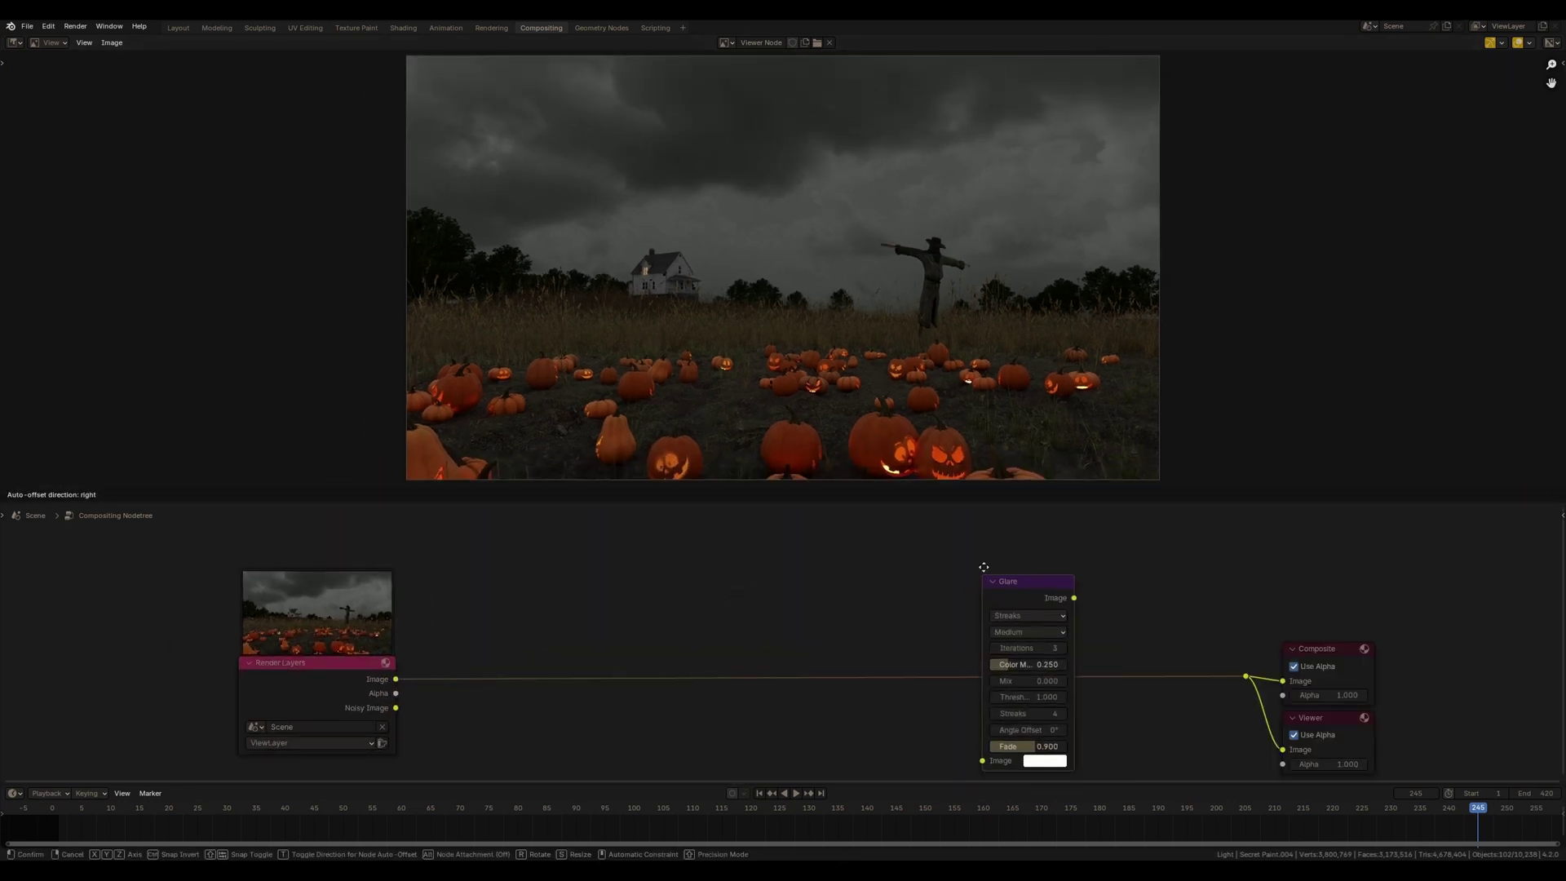
Insert a Glare node before the output reroute, set it to Fog Glow and lower its mix to -0.100
{"action": "left_click", "coordinate": [1024, 574]}
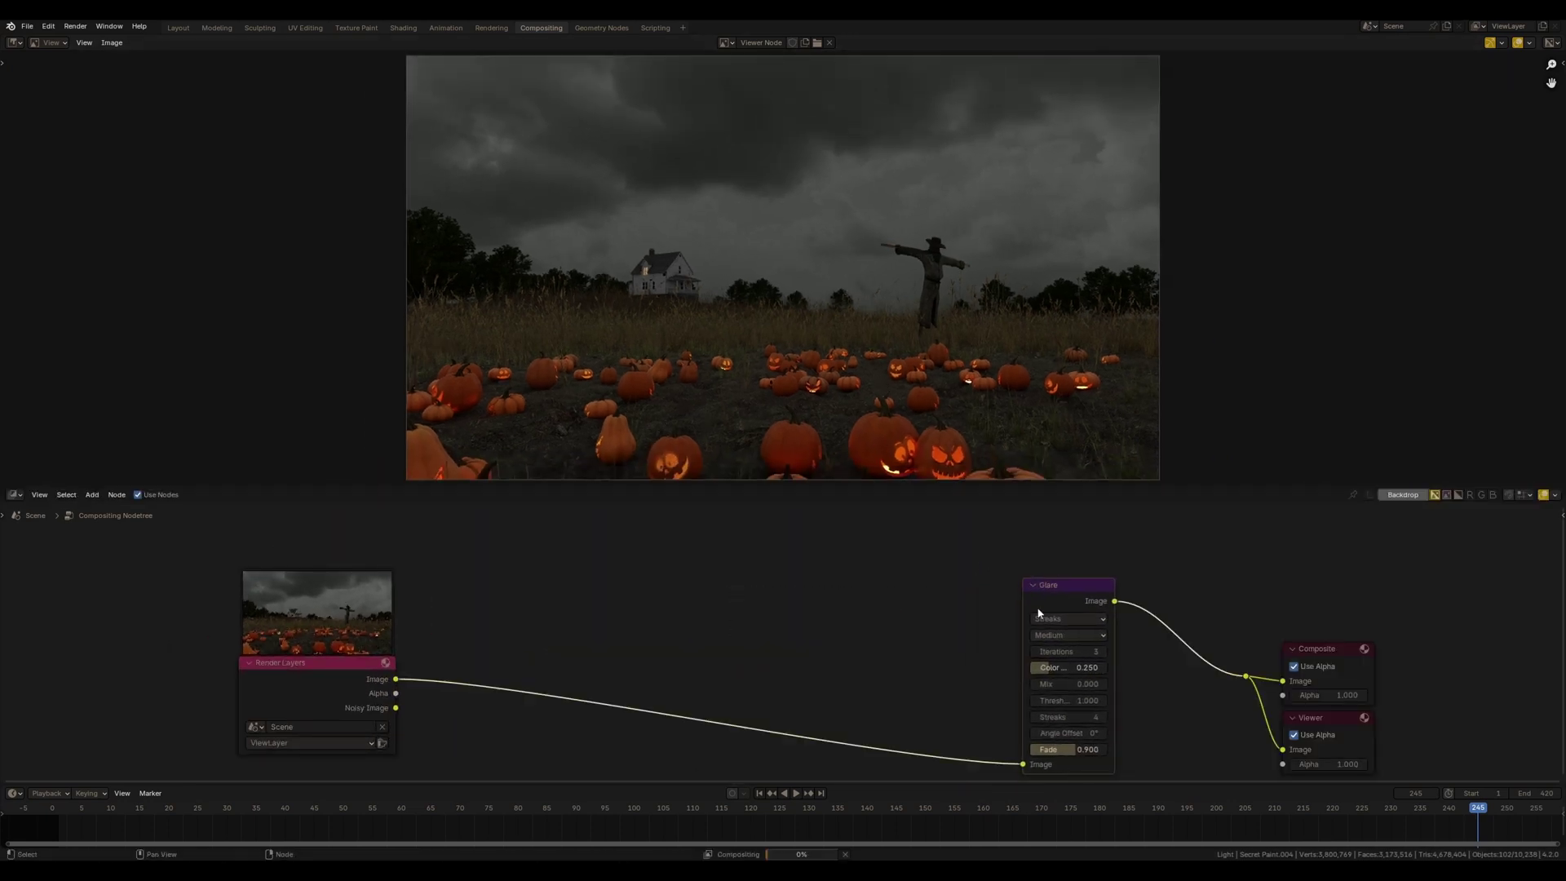
{"action": "left_click", "coordinate": [1077, 619]}
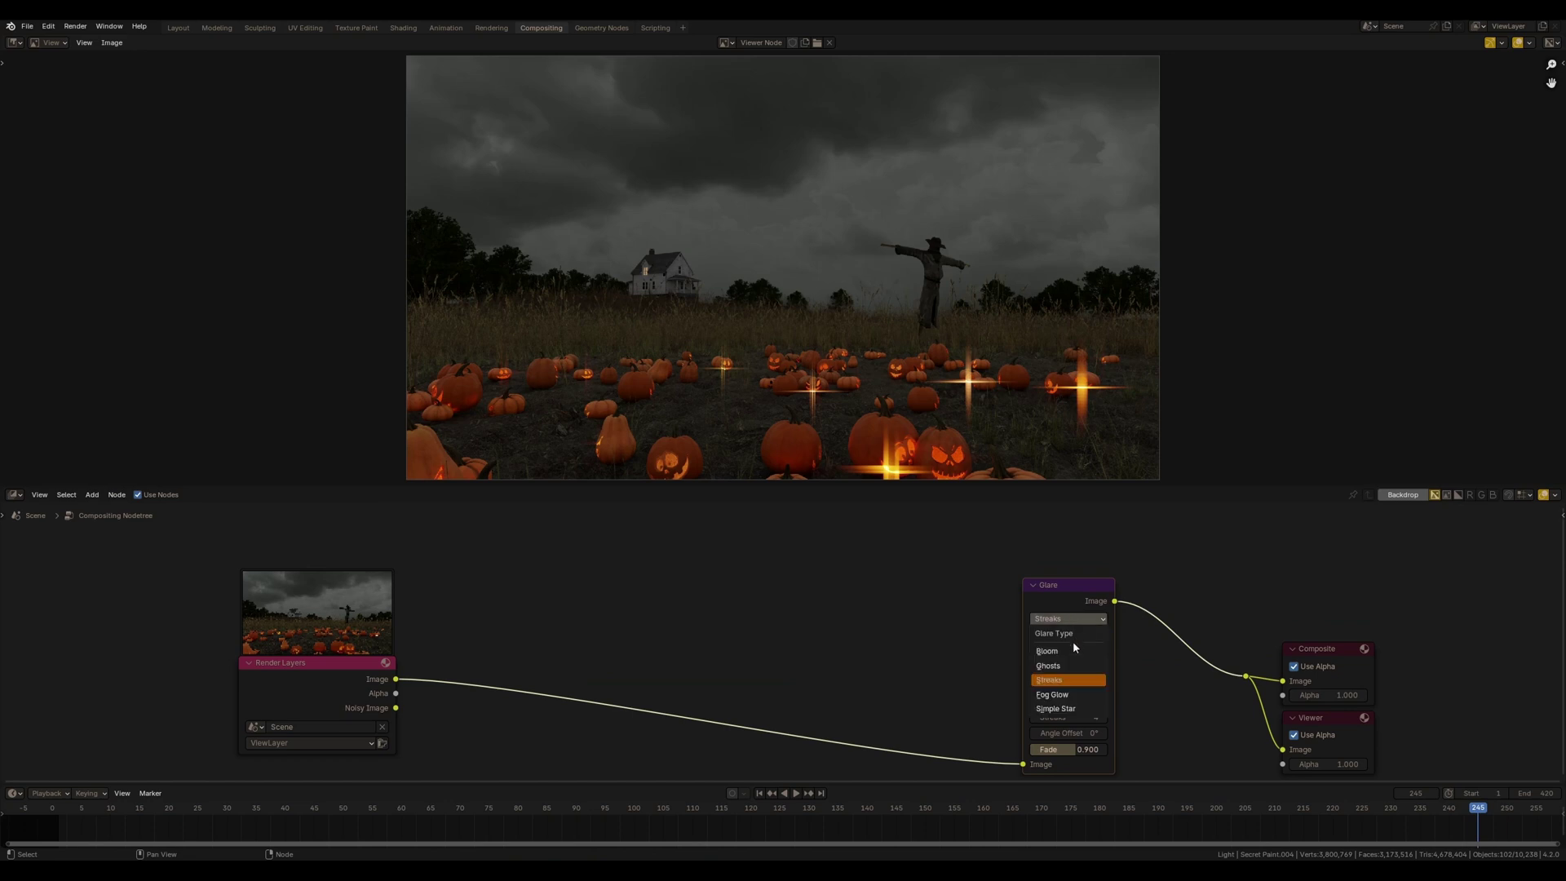
{"action": "left_click", "coordinate": [1064, 695]}
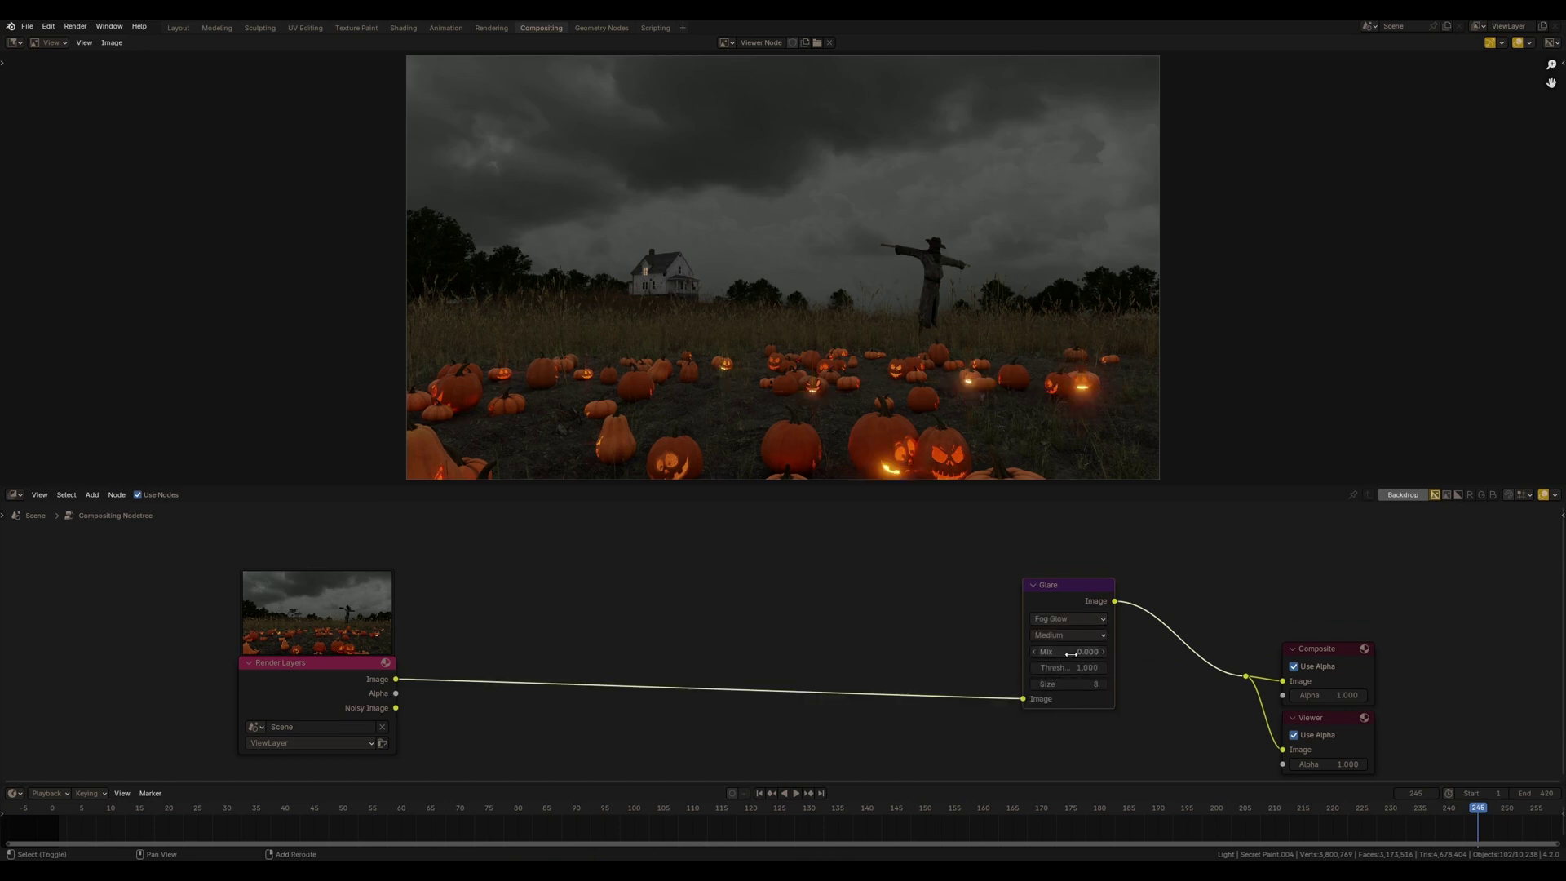
{"action": "left_click_drag", "start_coordinate": [1062, 652], "coordinate": [1056, 653]}
Shape the RGB Curves node with an upper point at about 0.7, 0.6 and a lowered shadow point
{"action": "scroll", "coordinate": [952, 664], "scroll_direction": "down", "scroll_amount": 2}
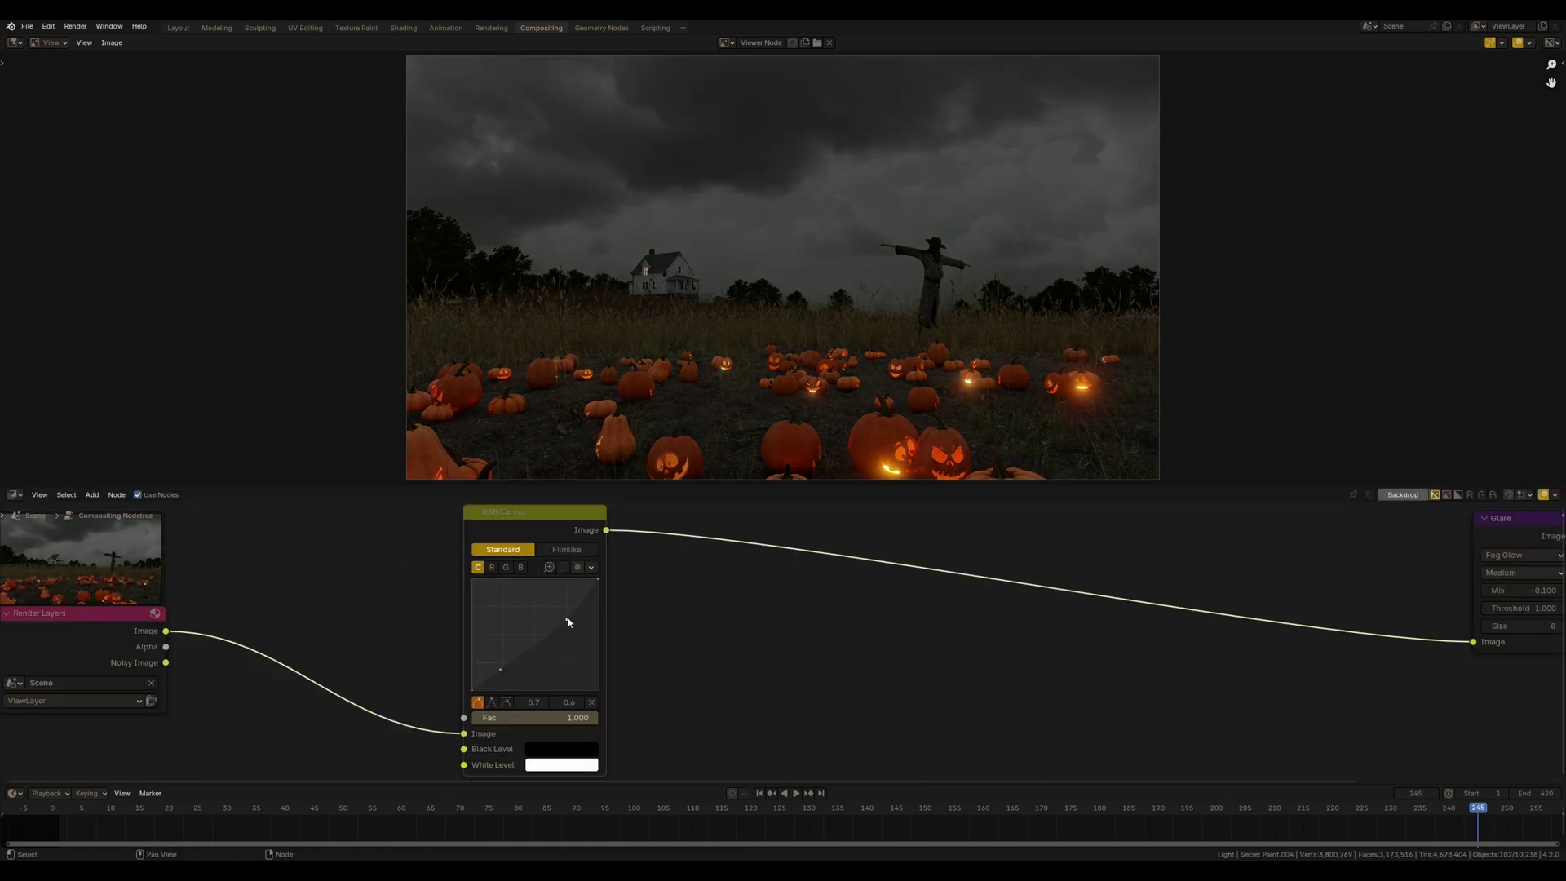
{"action": "left_click_drag", "start_coordinate": [567, 623], "coordinate": [557, 615]}
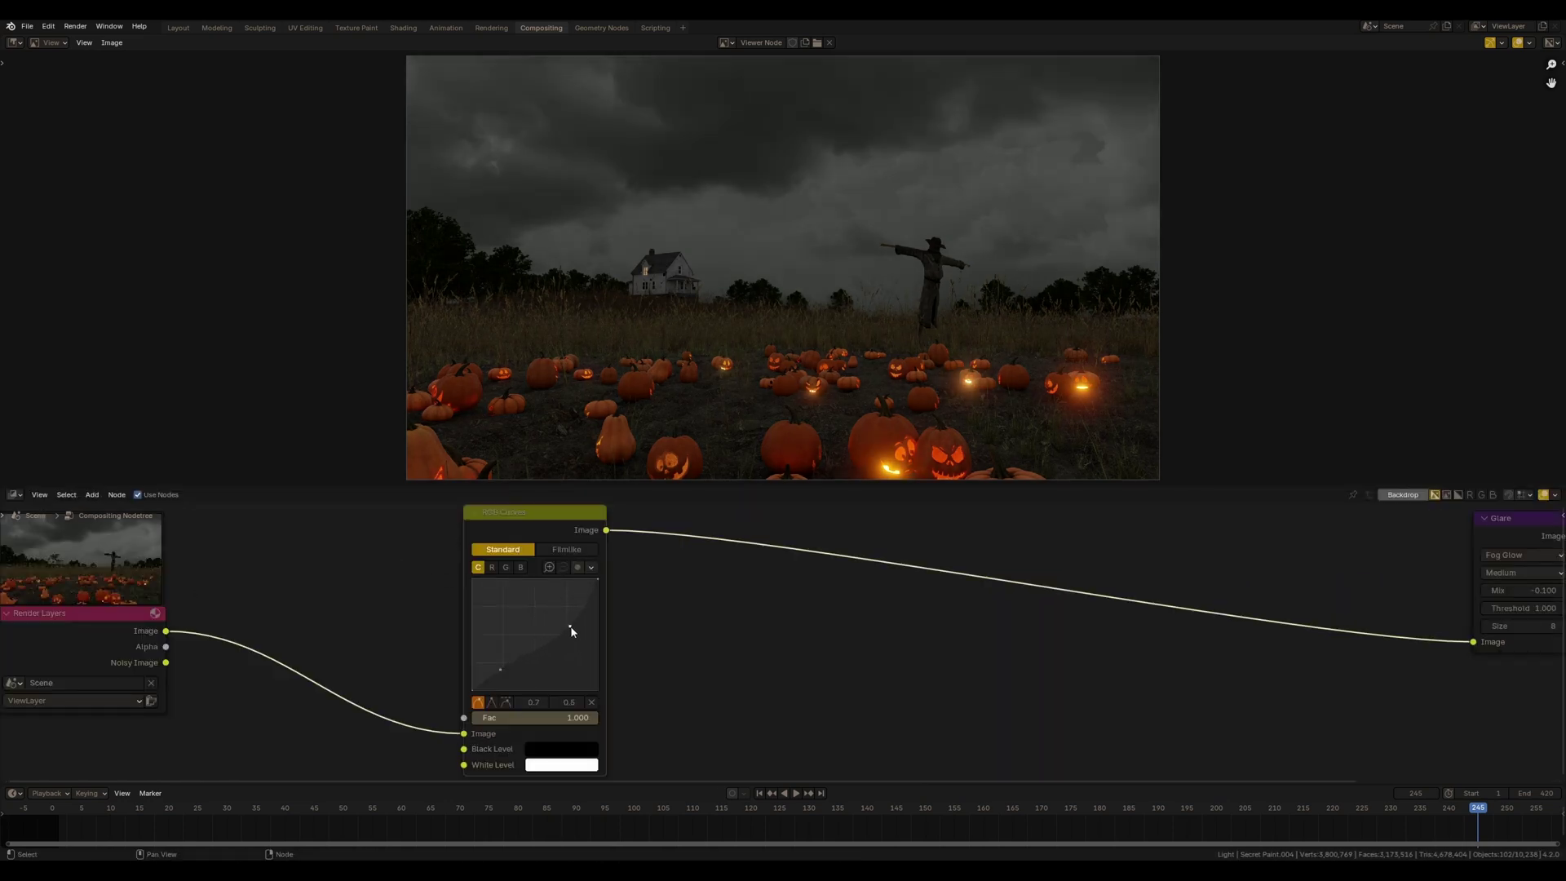
{"action": "left_click_drag", "start_coordinate": [501, 668], "coordinate": [500, 678]}
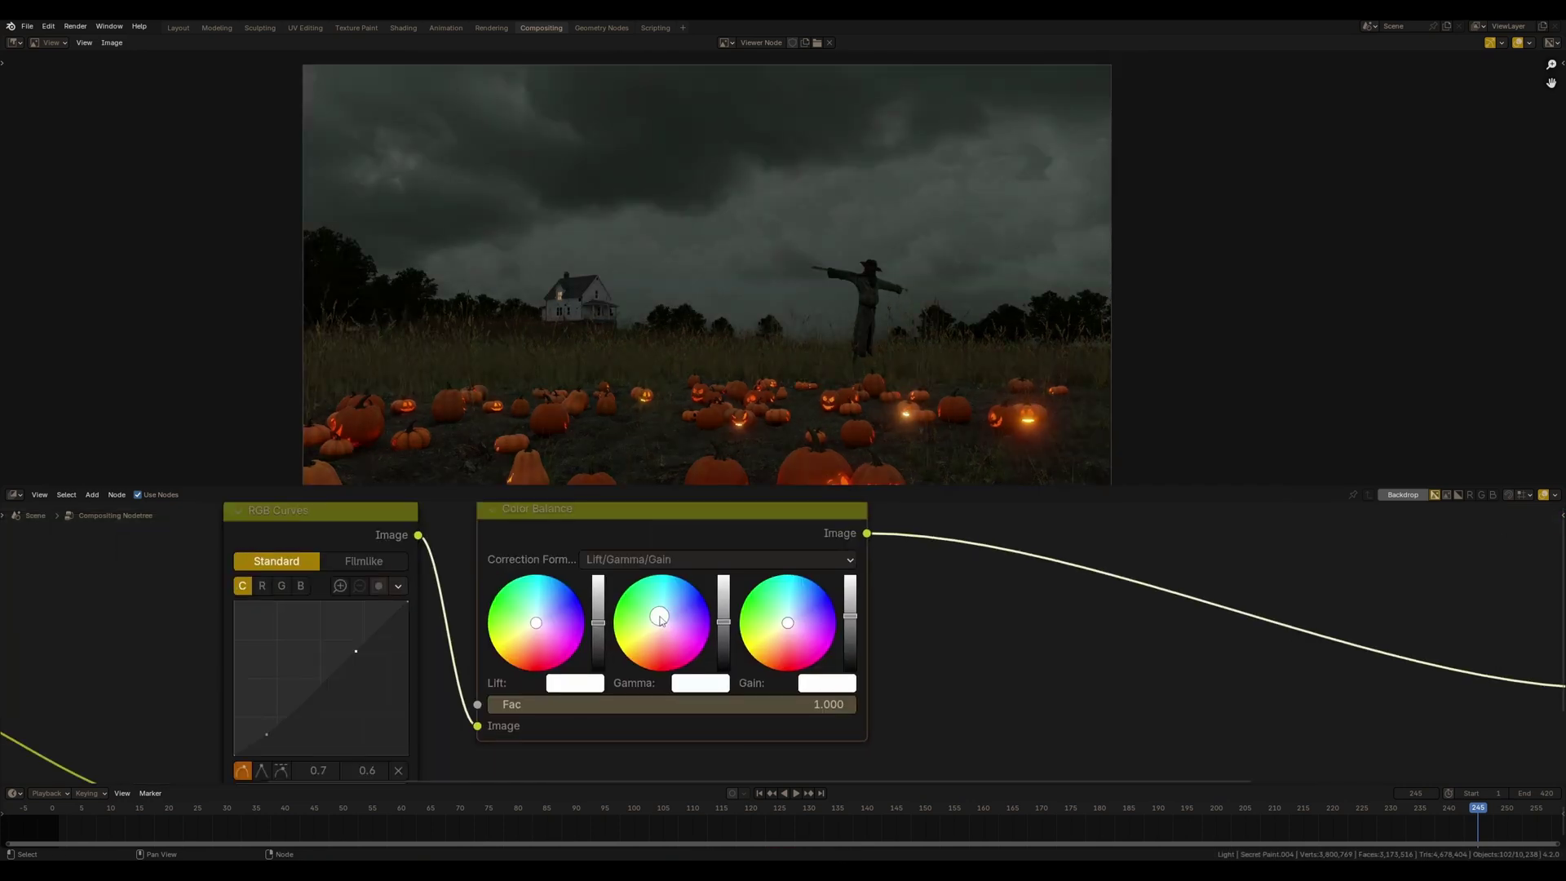
Shift the Color Balance node's gamma slightly towards green
{"action": "left_click_drag", "start_coordinate": [660, 620], "coordinate": [658, 616]}
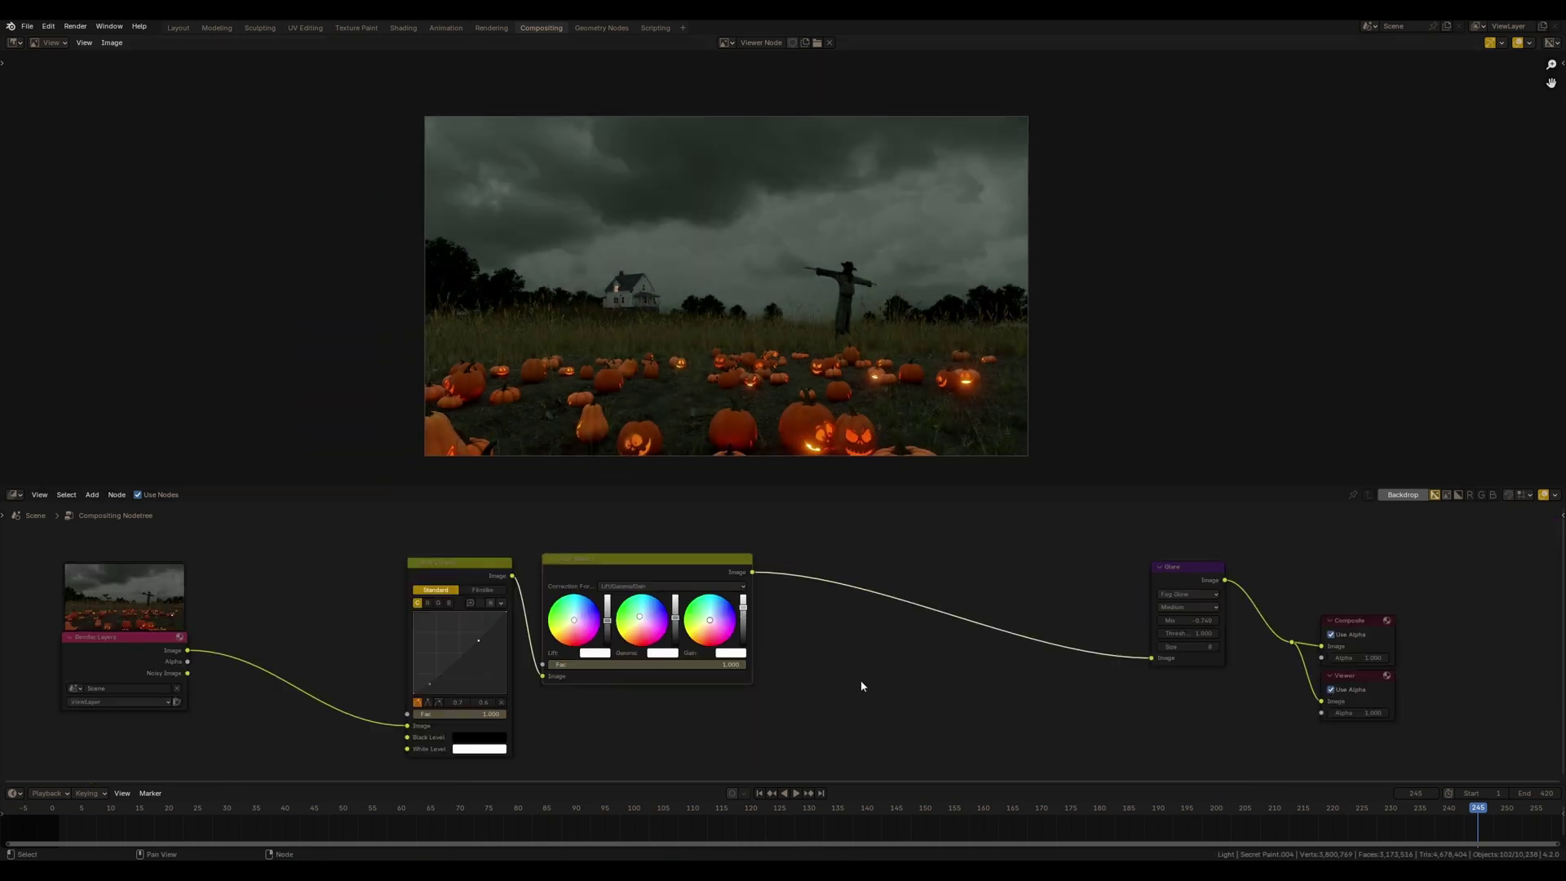
{"action": "scroll", "coordinate": [860, 682], "scroll_direction": "down", "scroll_amount": 2}
{"action": "scroll", "coordinate": [695, 688], "scroll_direction": "up", "scroll_amount": 2}
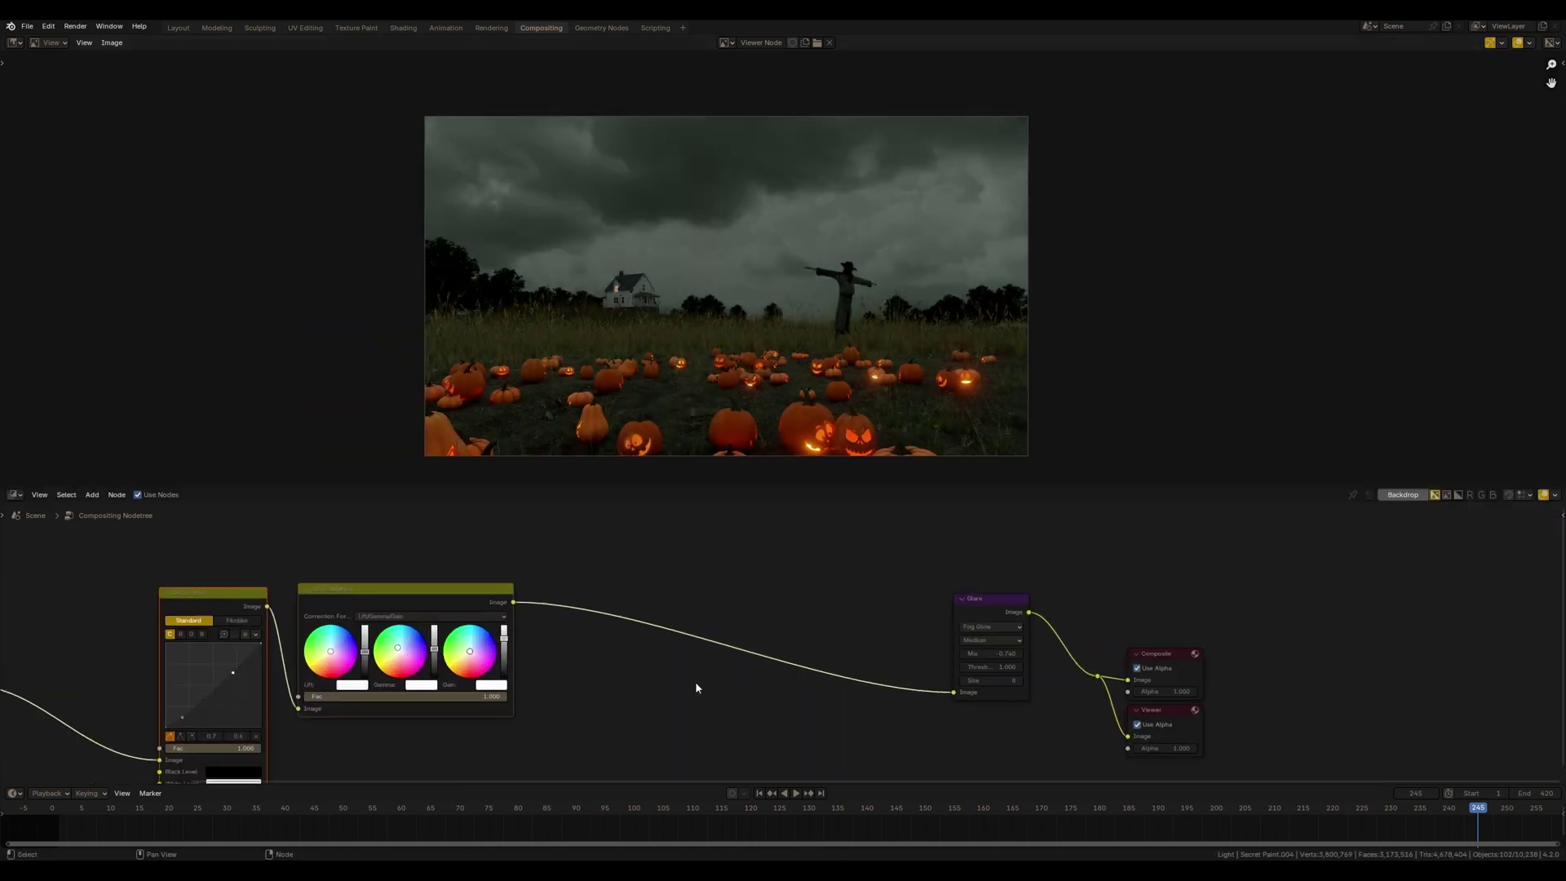
Insert a Hue/Saturation/Value node on the link between Color Balance and Glare
{"action": "key", "text": "shift+a"}
{"action": "type", "text": "h"}
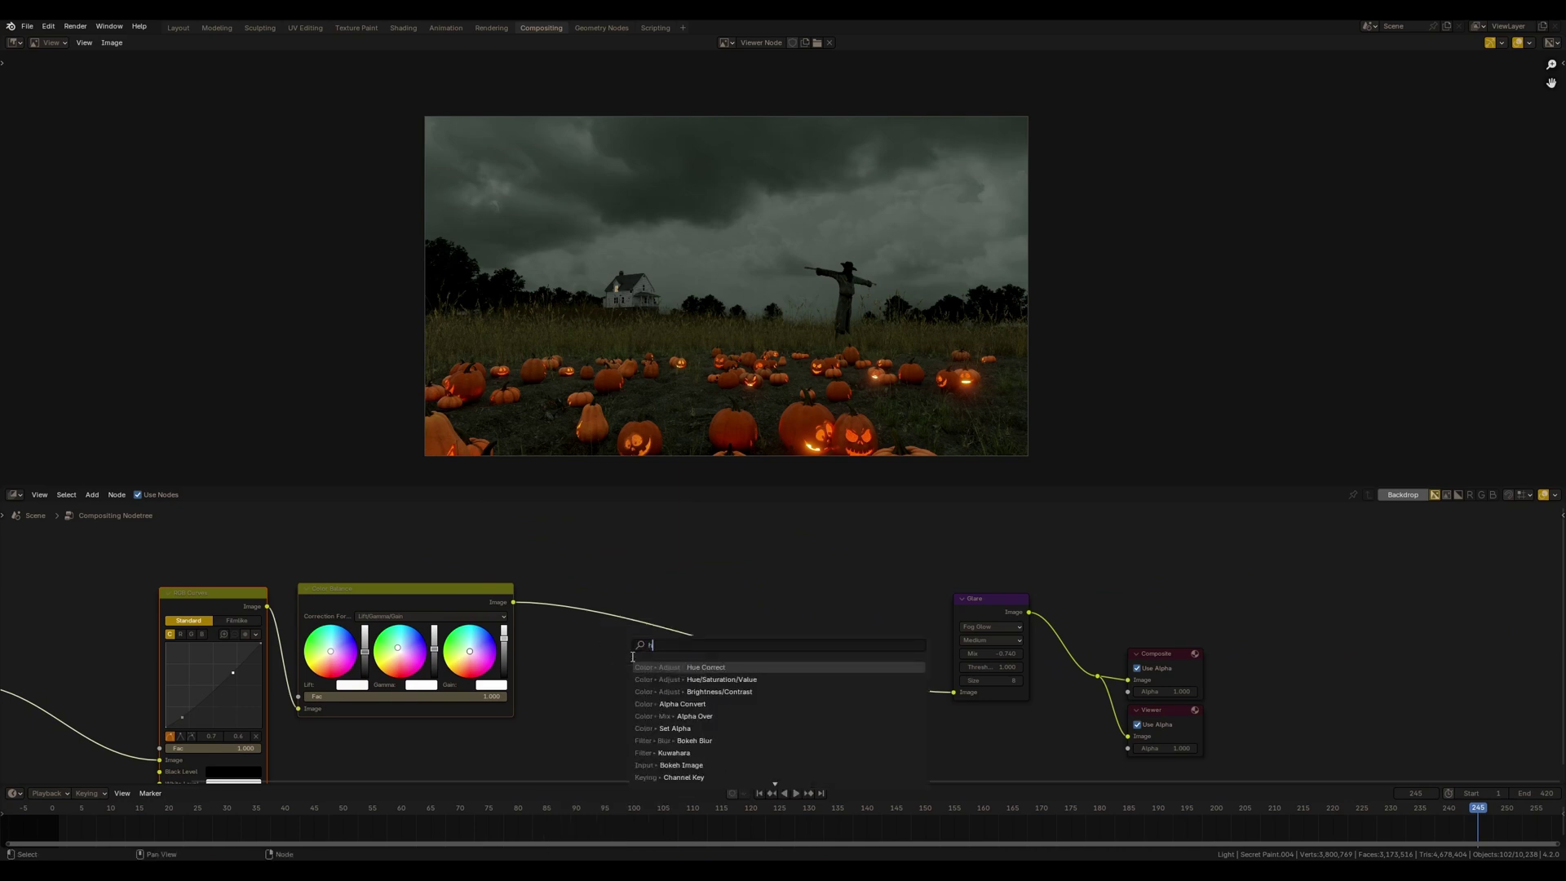
{"action": "type", "text": "ue"}
{"action": "key", "text": "Down"}
{"action": "key", "text": "Return"}
{"action": "left_click", "coordinate": [571, 603]}
{"action": "scroll", "coordinate": [544, 679], "scroll_direction": "up", "scroll_amount": 8}
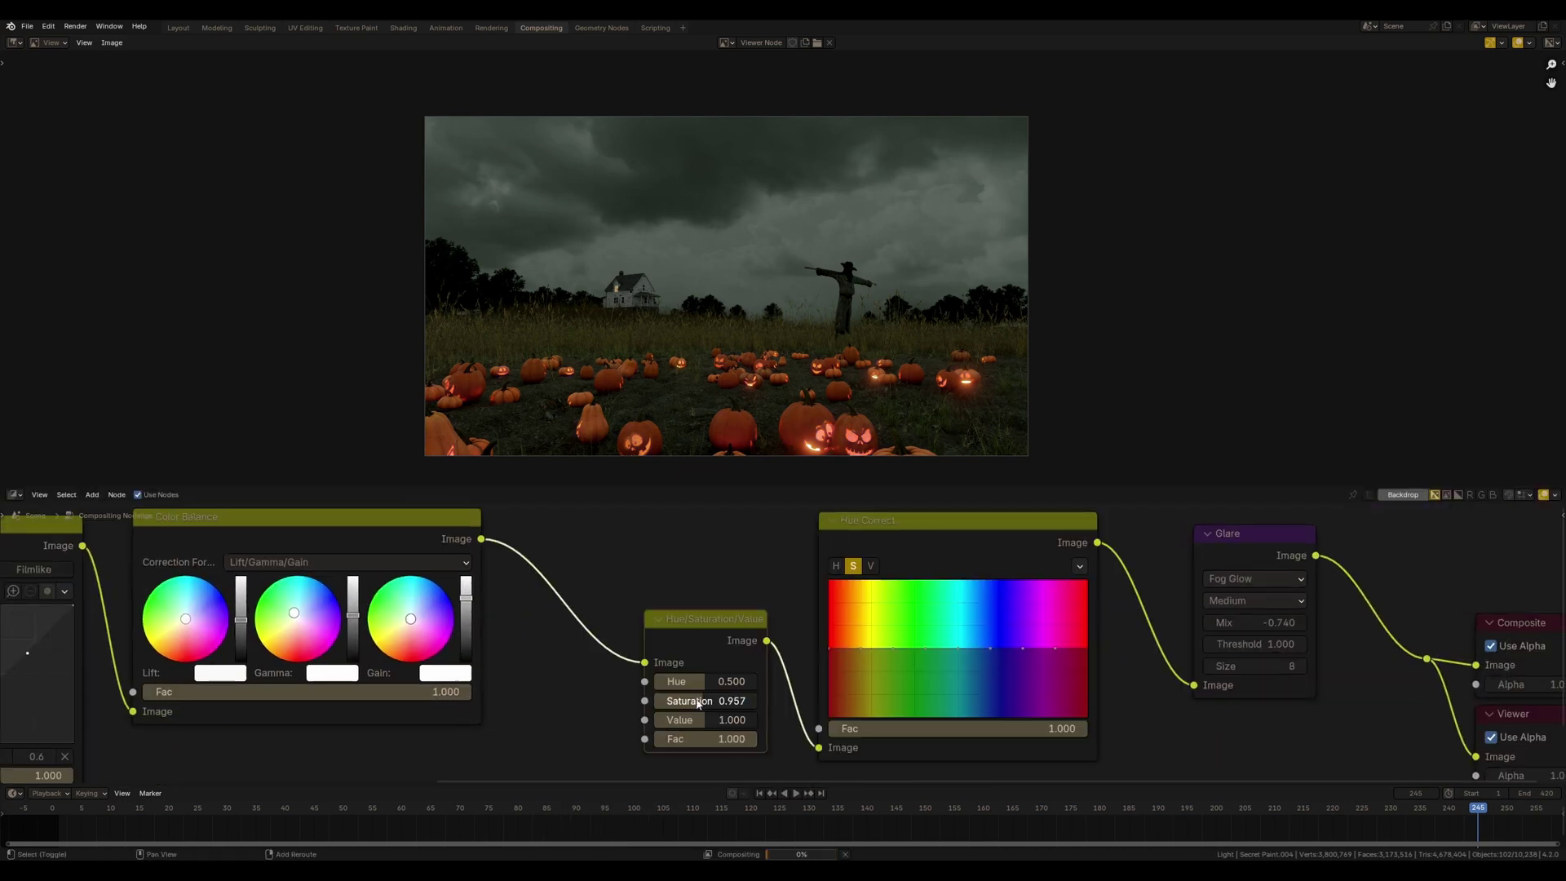
{"action": "middle_click_drag", "start_coordinate": [667, 637], "coordinate": [579, 632]}
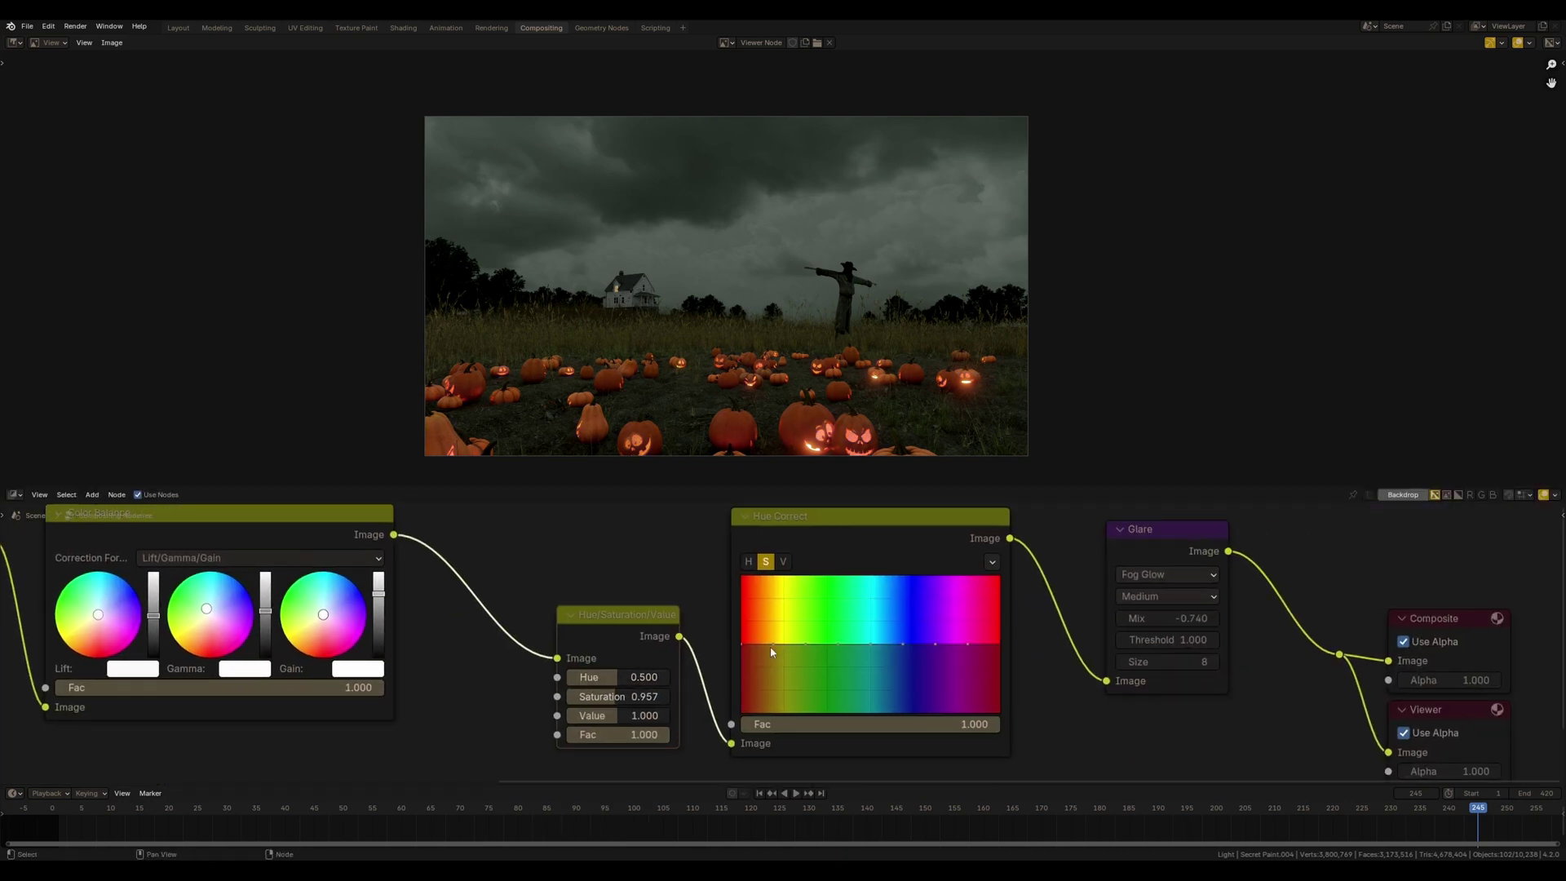
Raise the orange range of the Hue Correct saturation curve and reduce the Hue/Saturation/Value saturation to 0.840
{"action": "left_click_drag", "start_coordinate": [770, 646], "coordinate": [742, 641]}
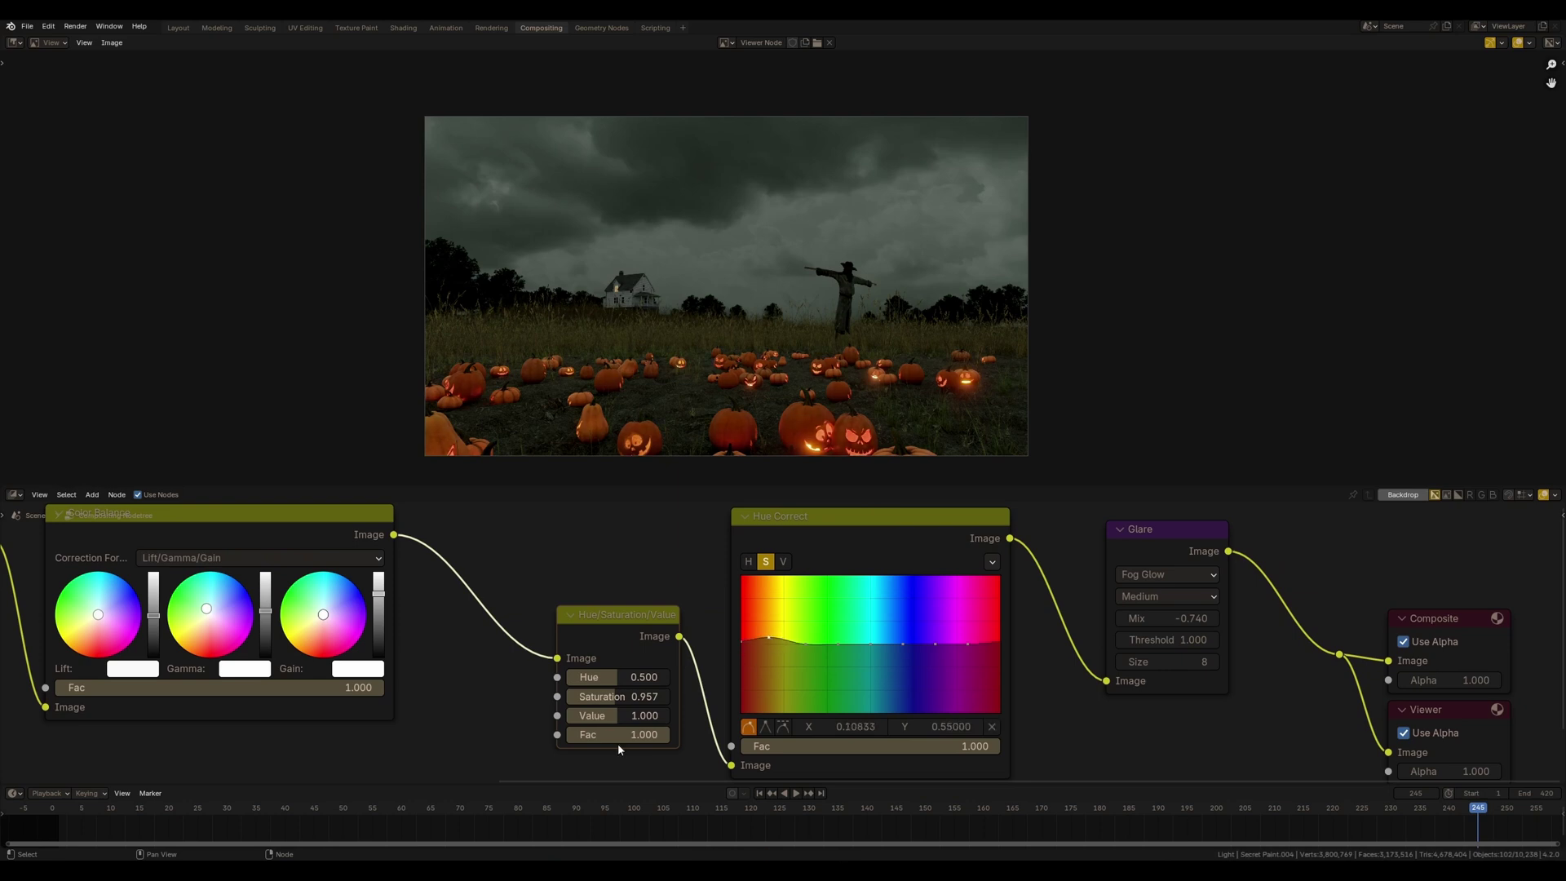
{"action": "left_click_drag", "start_coordinate": [621, 698], "coordinate": [616, 698]}
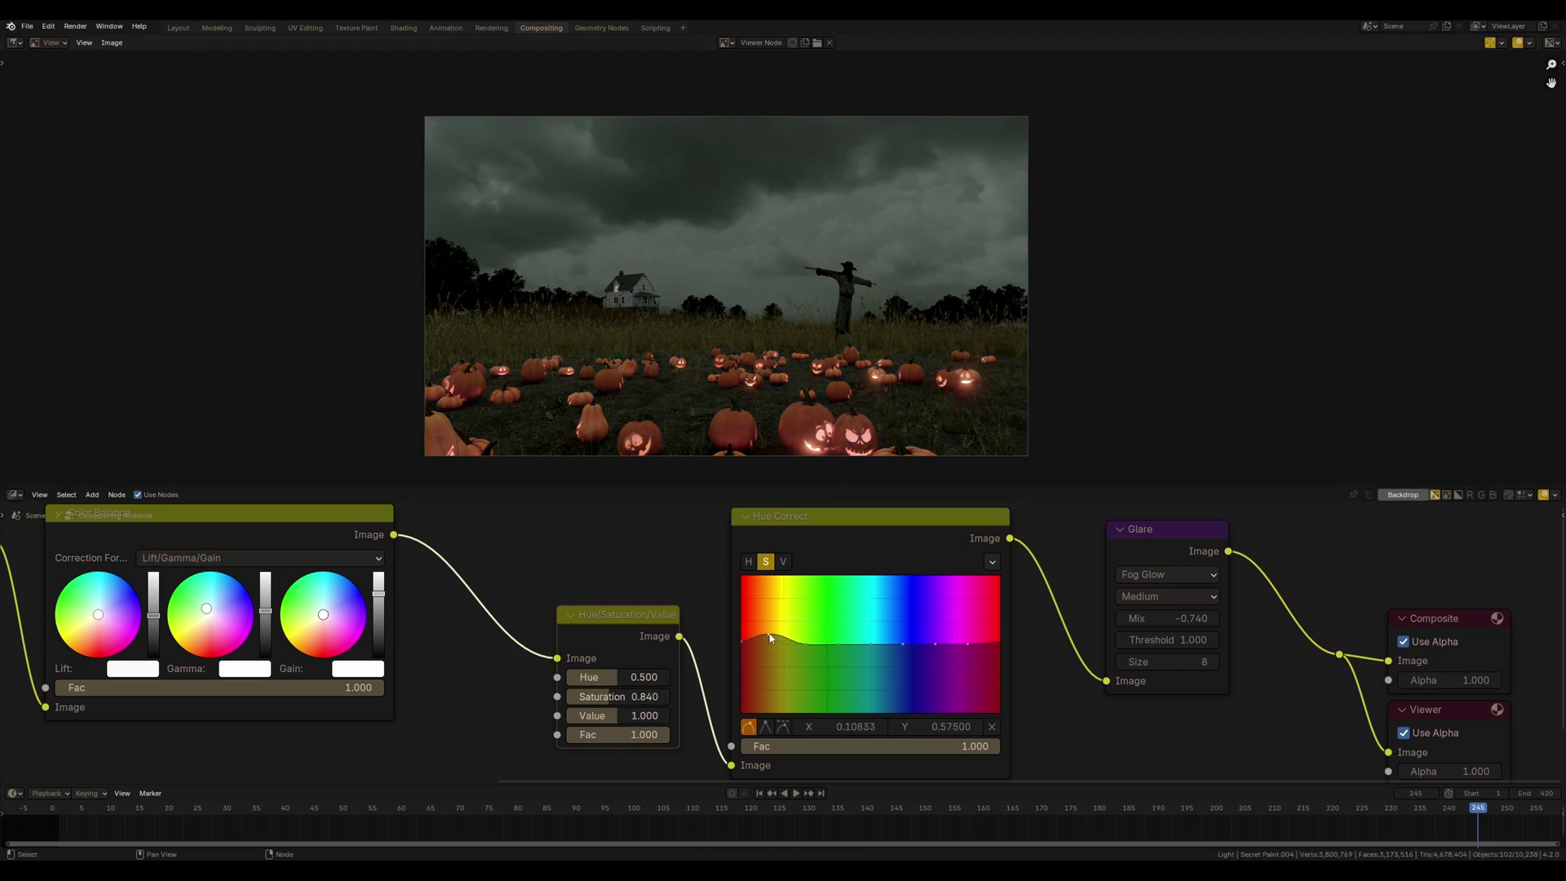
{"action": "left_click_drag", "start_coordinate": [770, 638], "coordinate": [771, 638]}
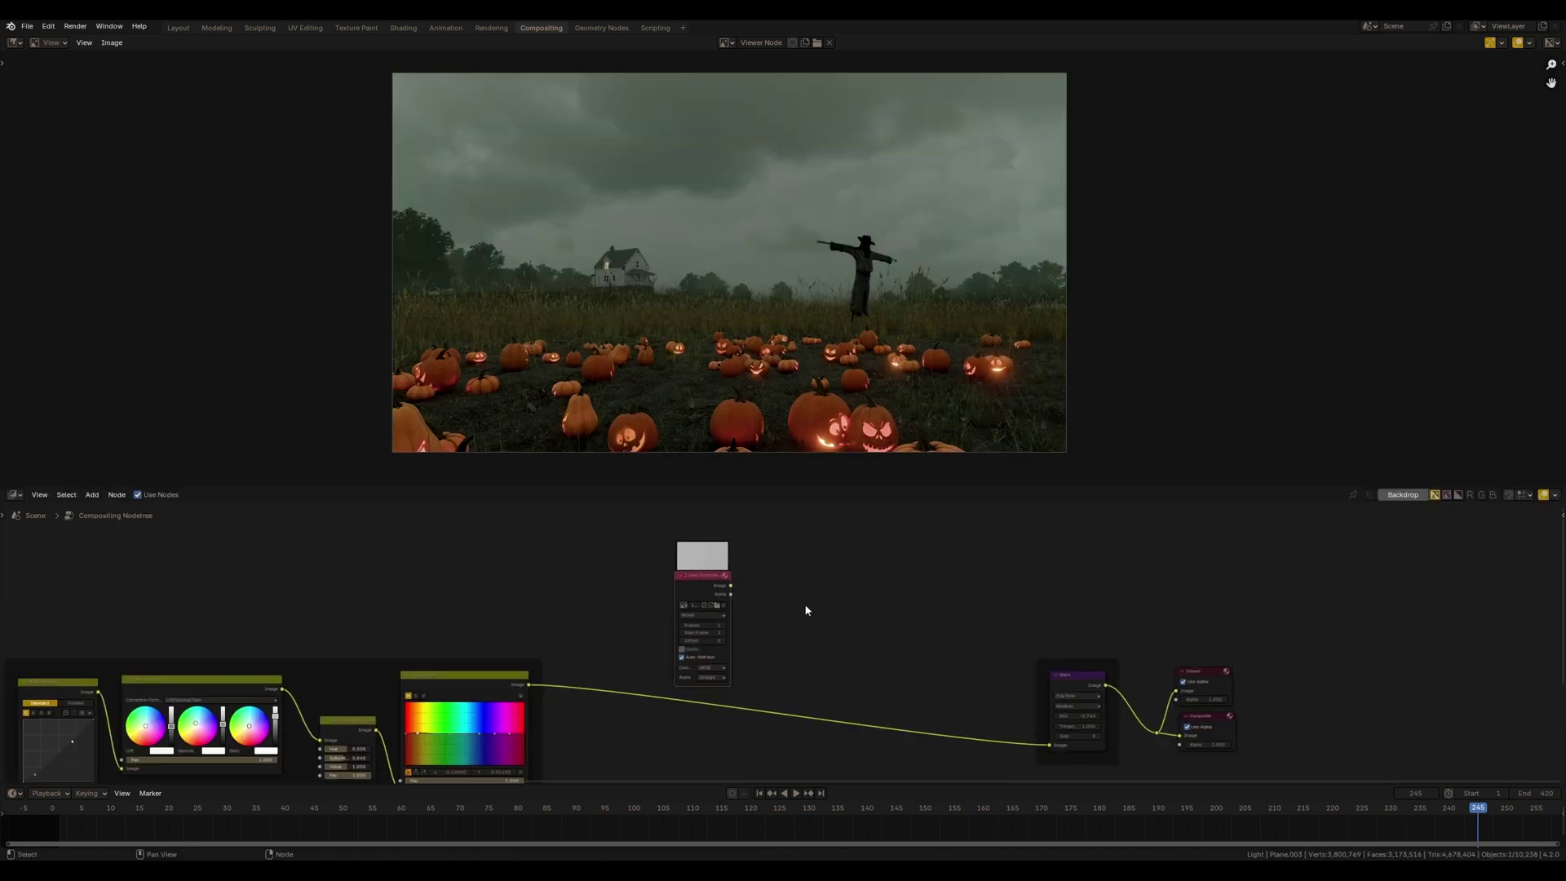
Insert a Mix Color node between Hue Correct and Glare and connect the film scratches clip to its second image input
{"action": "key", "text": "shift+a"}
{"action": "left_click", "coordinate": [814, 638]}
{"action": "type", "text": "mi"}
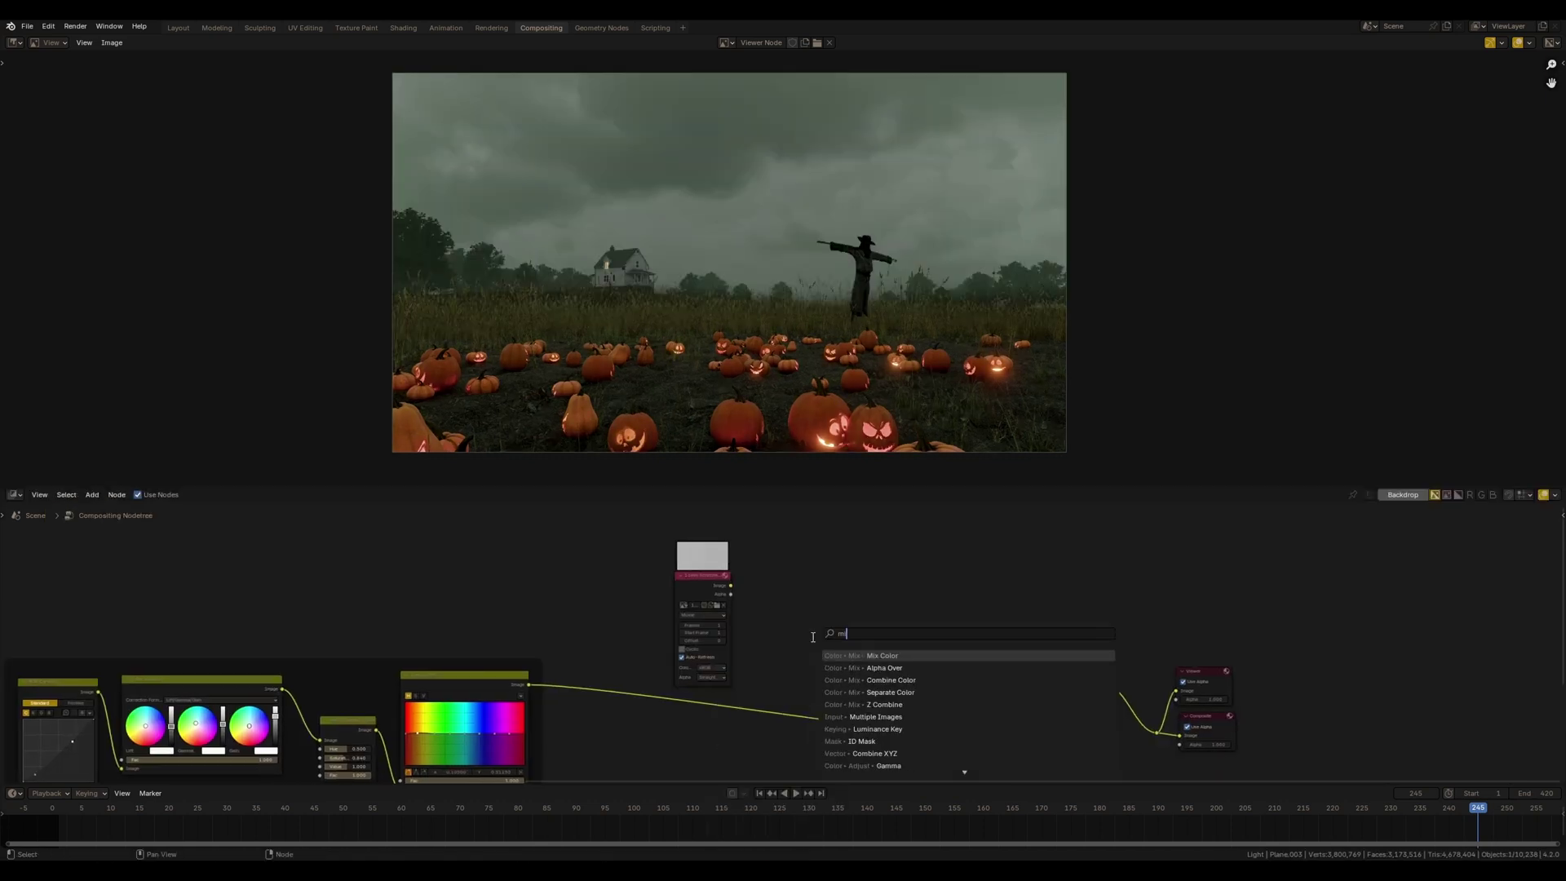
{"action": "key", "text": "Return"}
{"action": "left_click", "coordinate": [820, 667]}
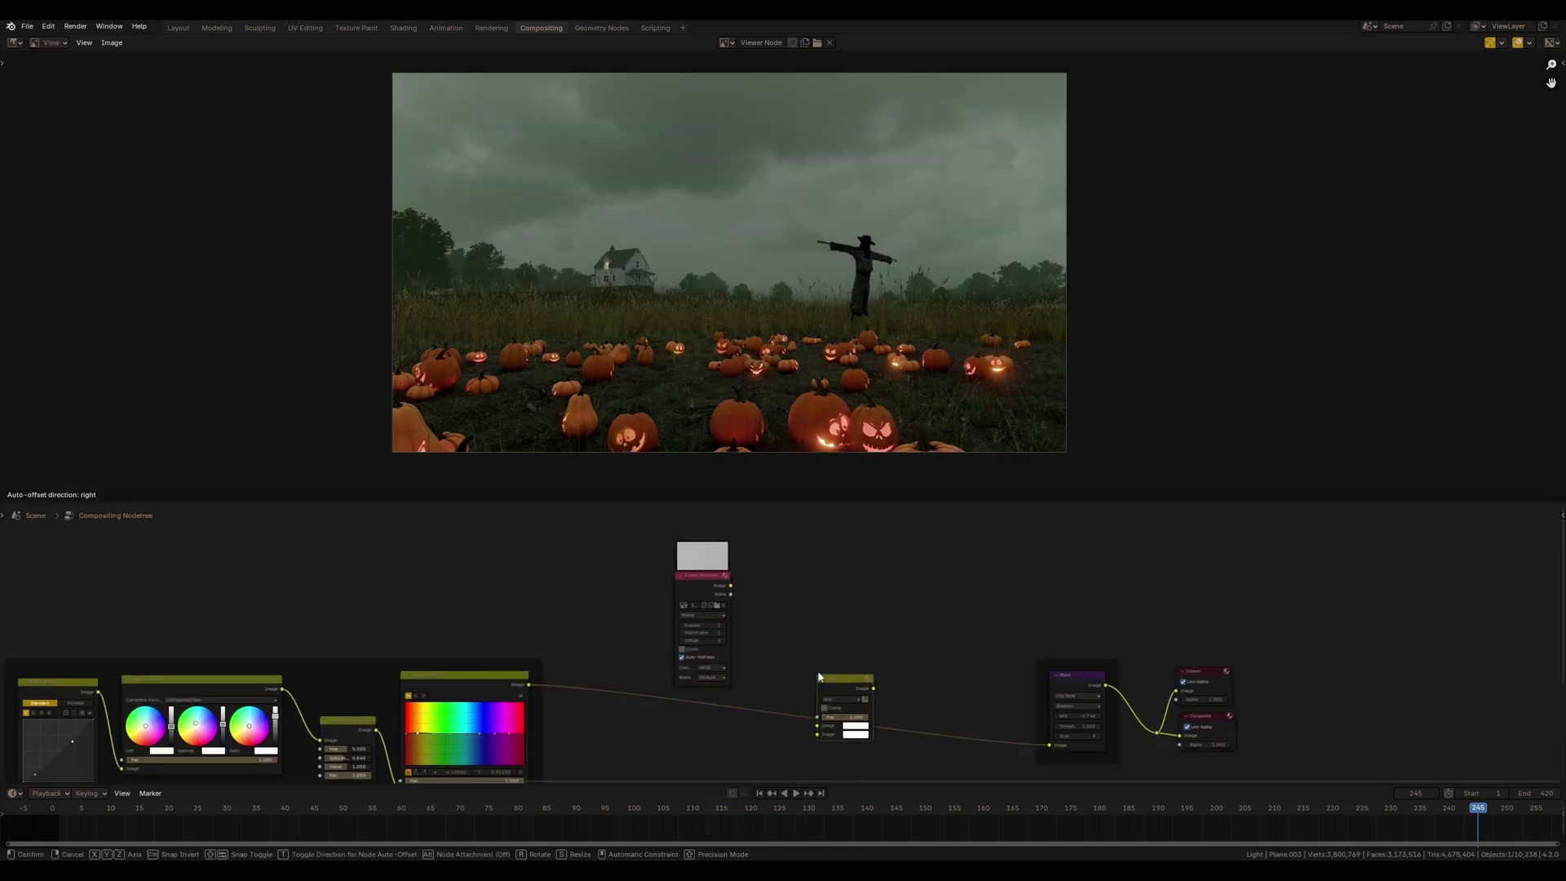
{"action": "scroll", "coordinate": [783, 664], "scroll_direction": "up", "scroll_amount": 2}
{"action": "left_click_drag", "start_coordinate": [715, 568], "coordinate": [826, 765]}
{"action": "scroll", "coordinate": [789, 625], "scroll_direction": "up", "scroll_amount": 1}
Insert a Scale node between the film scratches clip and the Mix node and set it to Render Size
{"action": "key", "text": "shift+a"}
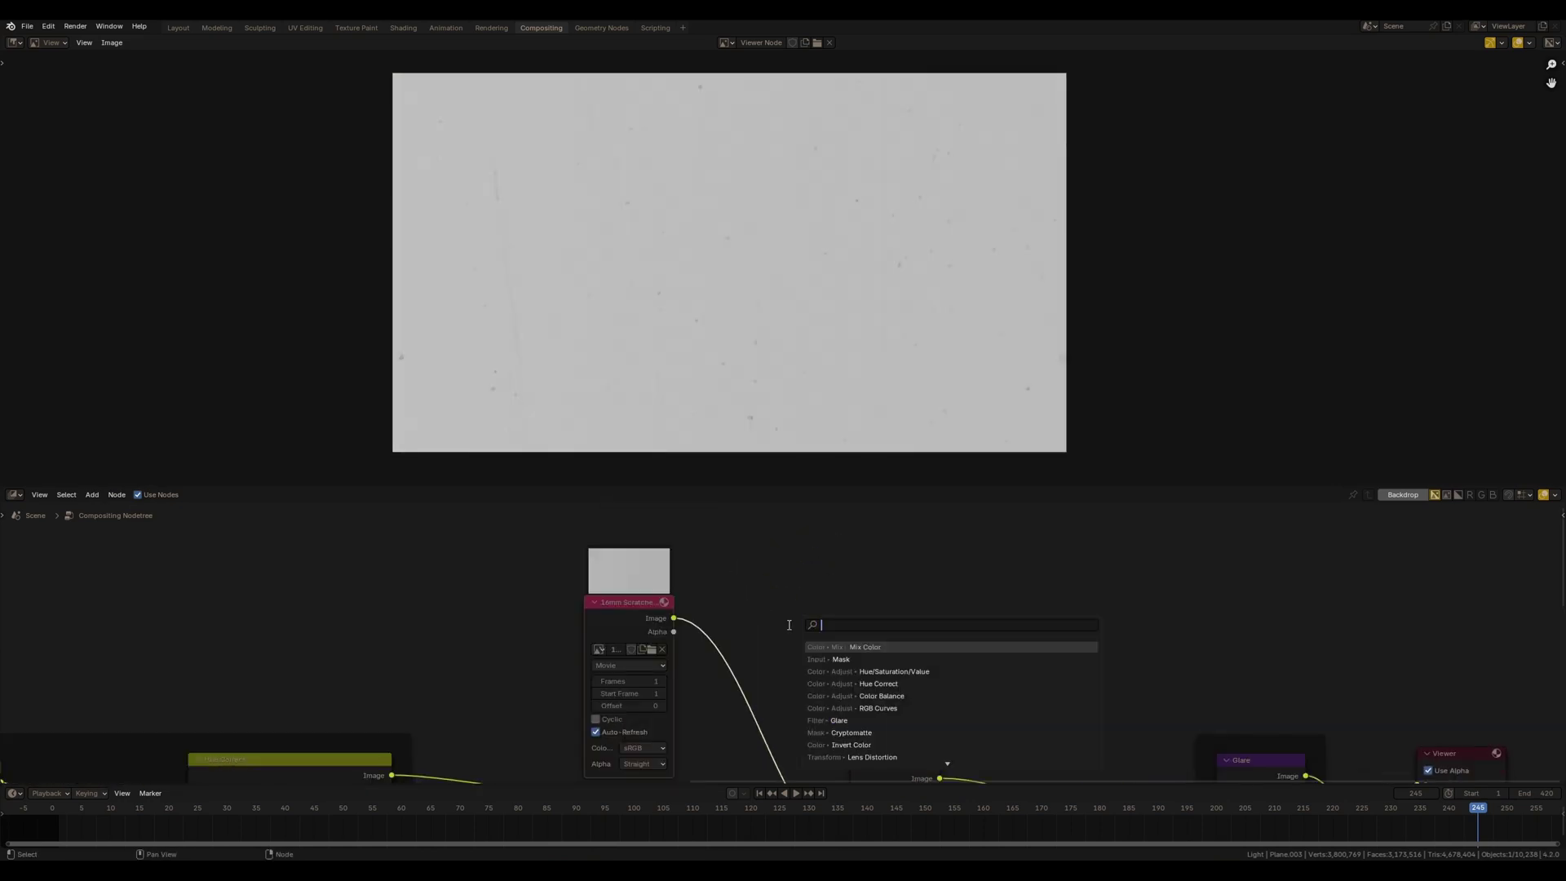
{"action": "type", "text": "sca"}
{"action": "key", "text": "Return"}
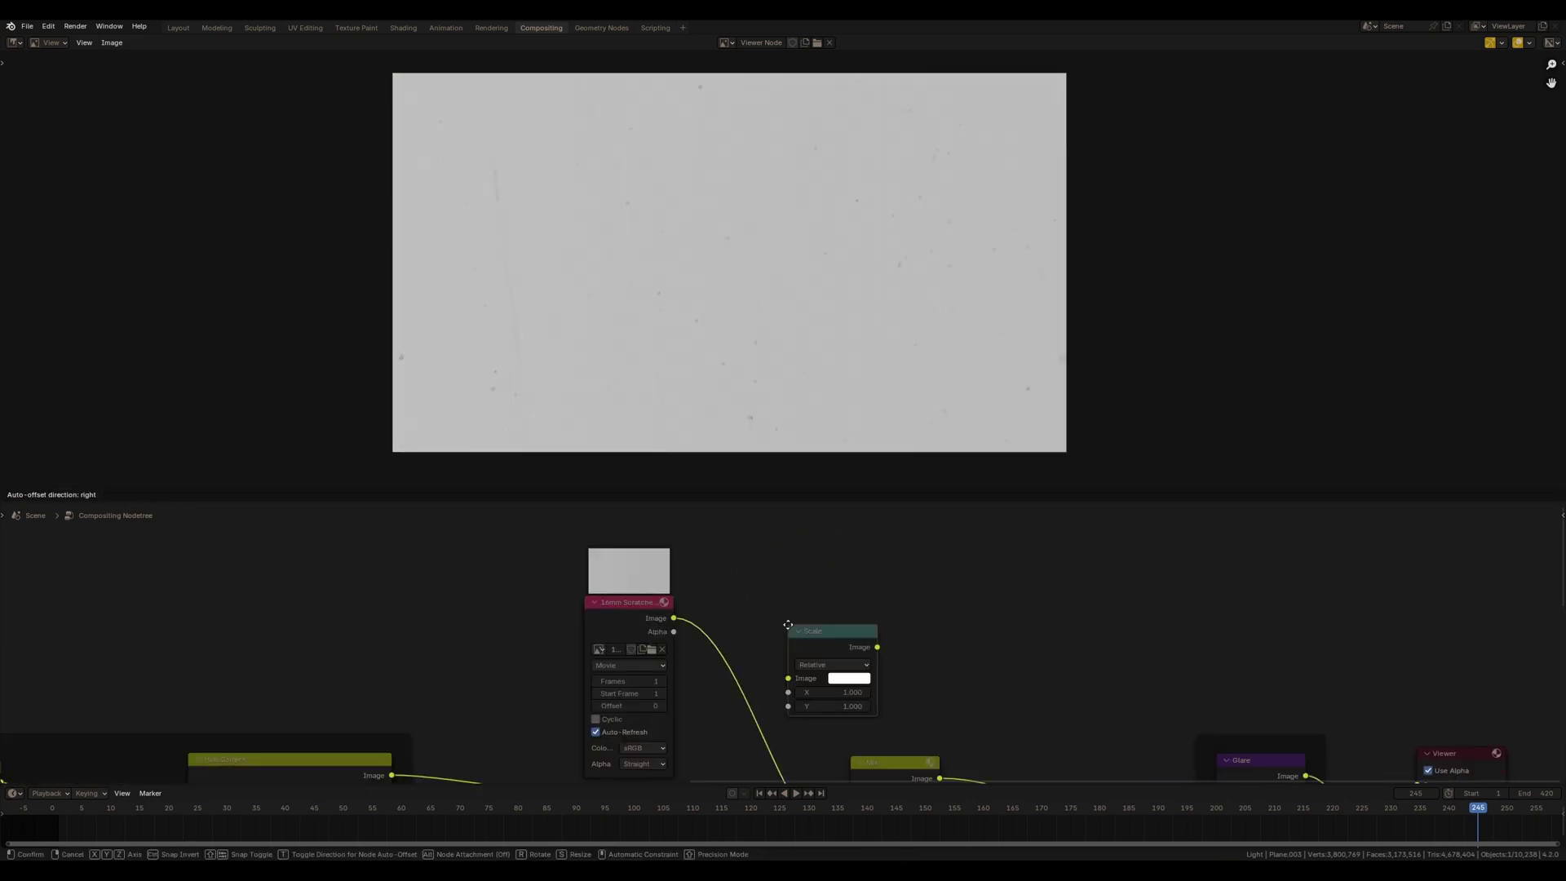
{"action": "left_click", "coordinate": [759, 656]}
{"action": "left_click", "coordinate": [759, 654]}
{"action": "left_click", "coordinate": [765, 723]}
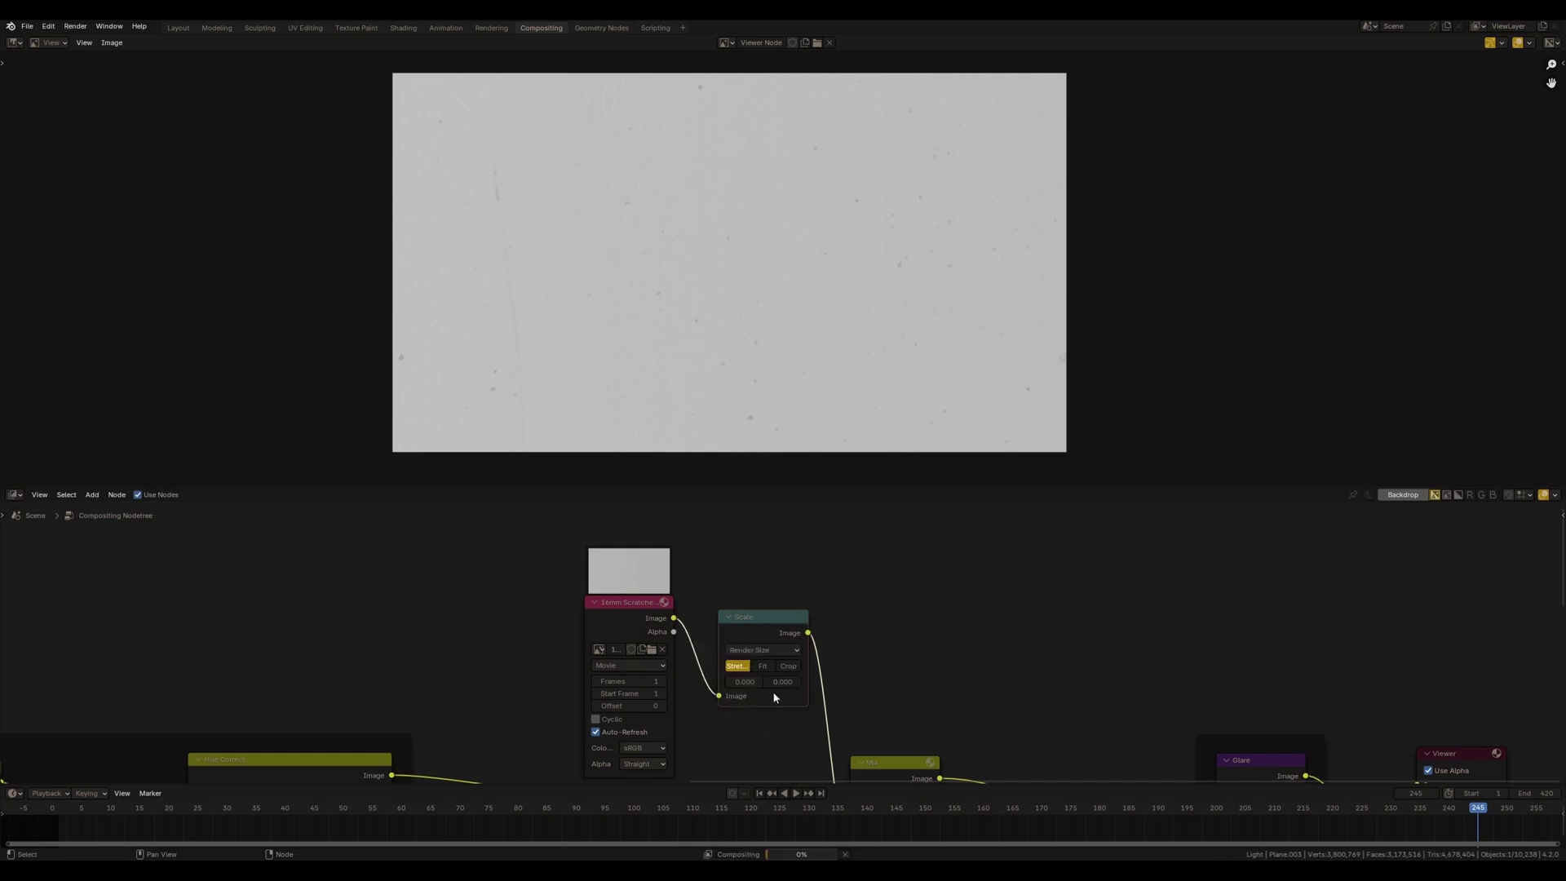
Set the blending mode of the Mix node combining the film scratches with the render to Multiply
{"action": "scroll", "coordinate": [779, 700], "scroll_direction": "down", "scroll_amount": 5}
{"action": "middle_click_drag", "start_coordinate": [845, 716], "coordinate": [771, 662]}
{"action": "scroll", "coordinate": [773, 661], "scroll_direction": "up", "scroll_amount": 5}
{"action": "left_click", "coordinate": [767, 705]}
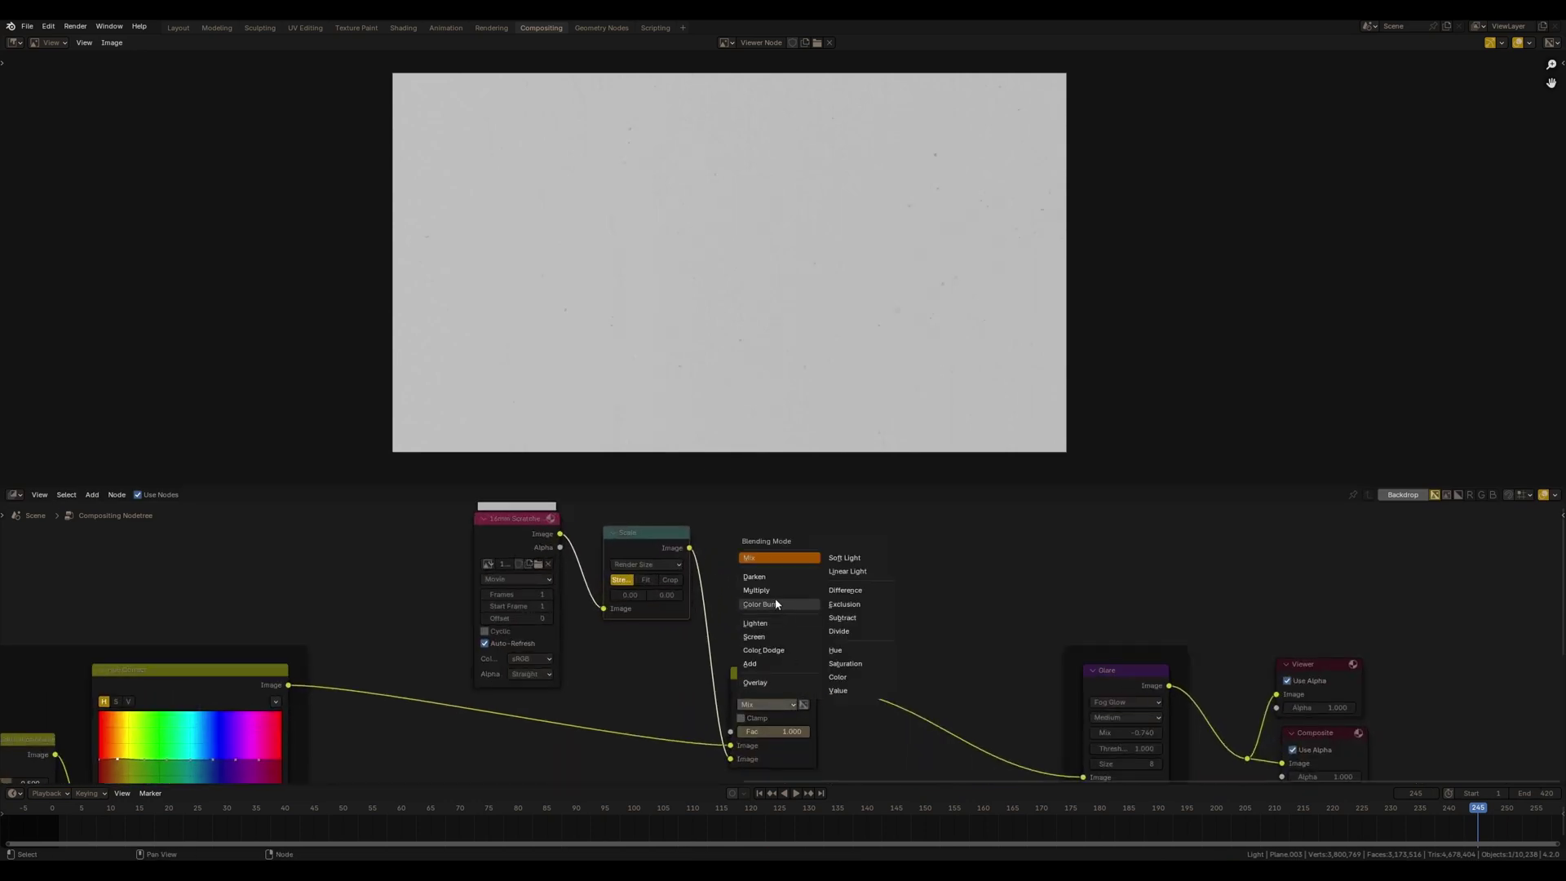
{"action": "left_click", "coordinate": [756, 589]}
{"action": "middle_click_drag", "start_coordinate": [688, 629], "coordinate": [814, 636]}
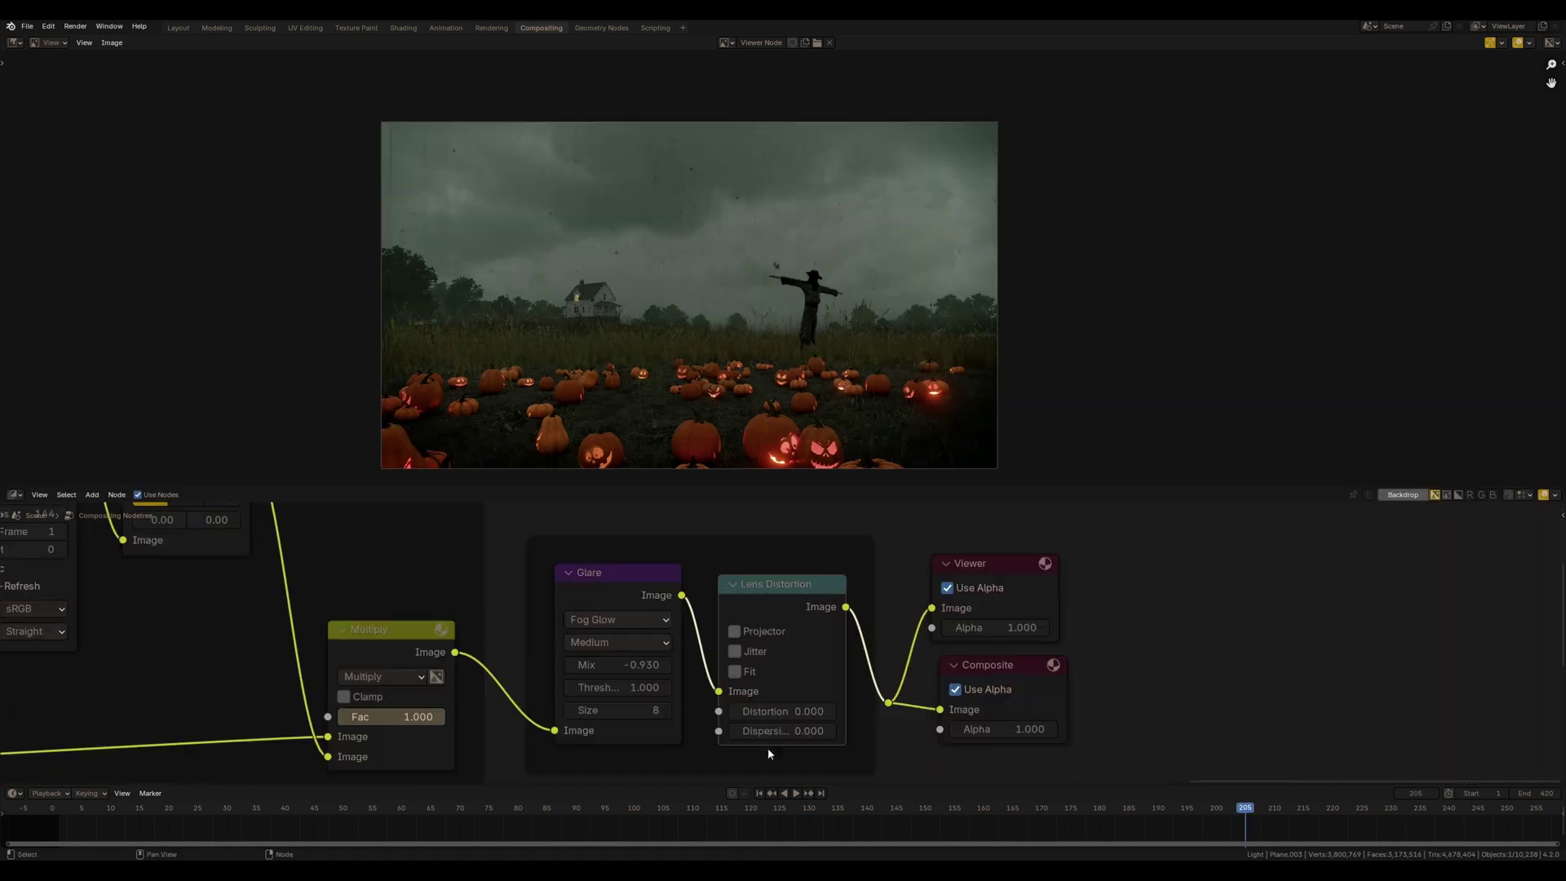
Set the Lens Distortion node's distortion to -0.010 and its dispersion to 0.020
{"action": "left_click", "coordinate": [789, 705]}
{"action": "key", "text": "BackSpace"}
{"action": "type", "text": "-.1"}
{"action": "key", "text": "Return"}
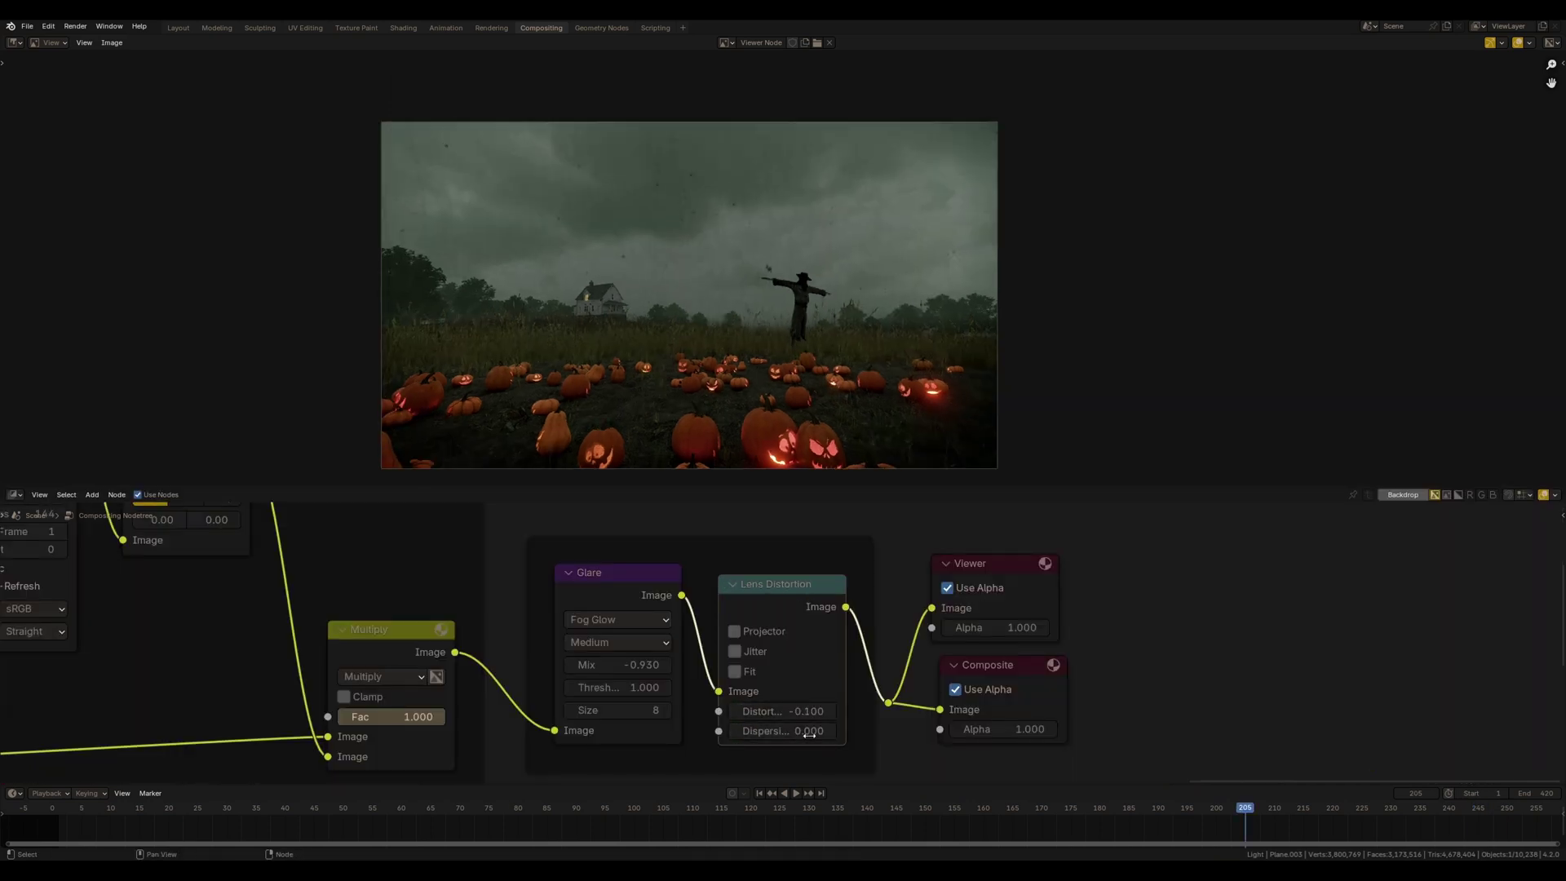
{"action": "type", "text": "01"}
{"action": "key", "text": "Return"}
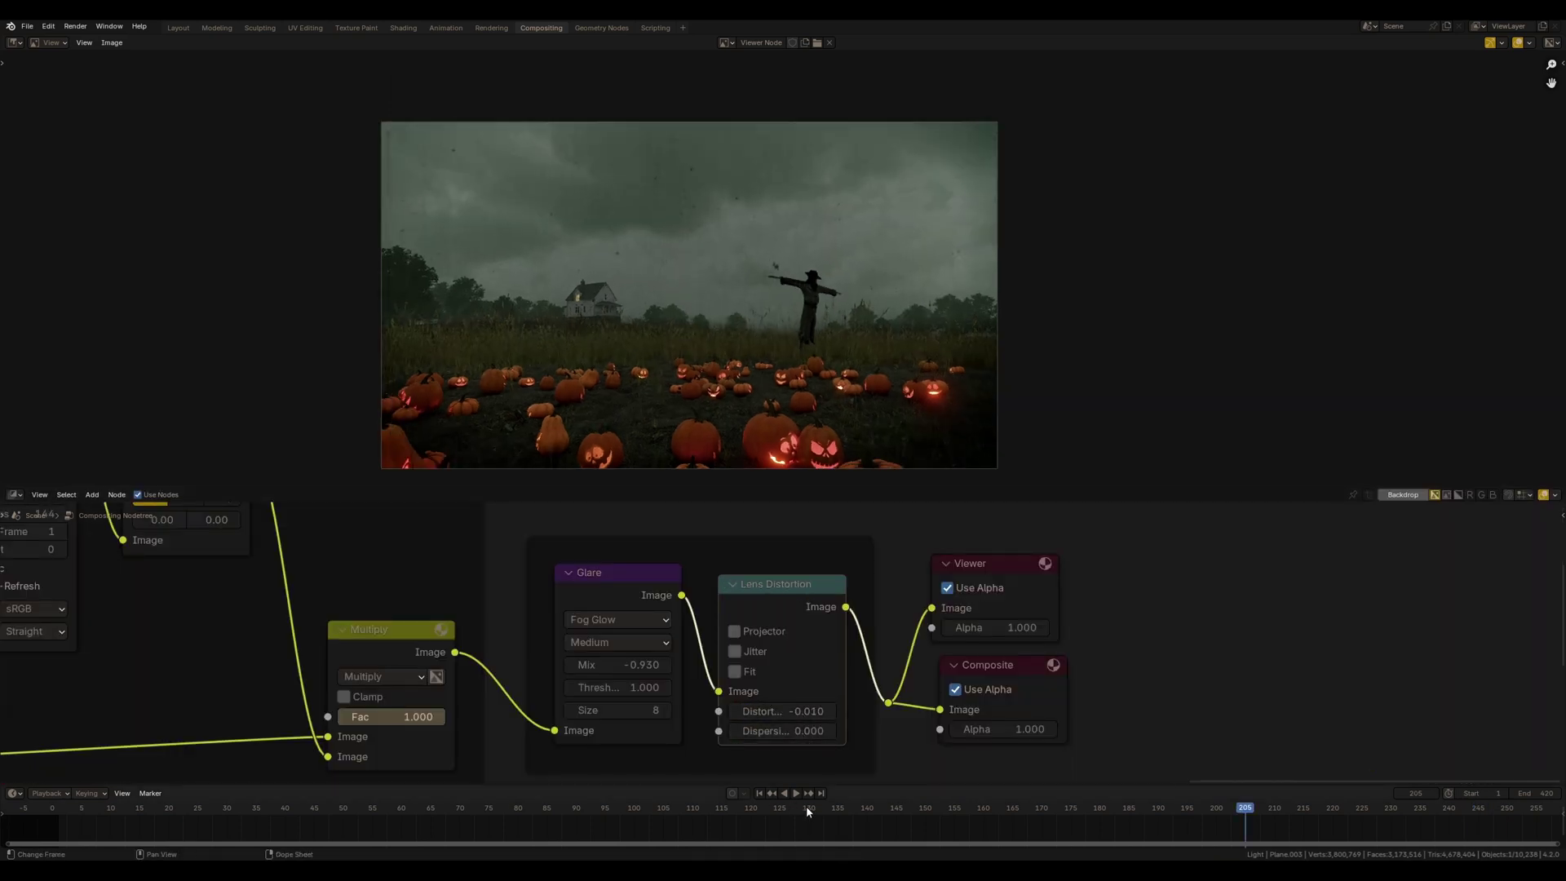
{"action": "key", "text": "Return"}
{"action": "scroll", "coordinate": [735, 367], "scroll_direction": "up", "scroll_amount": 3}
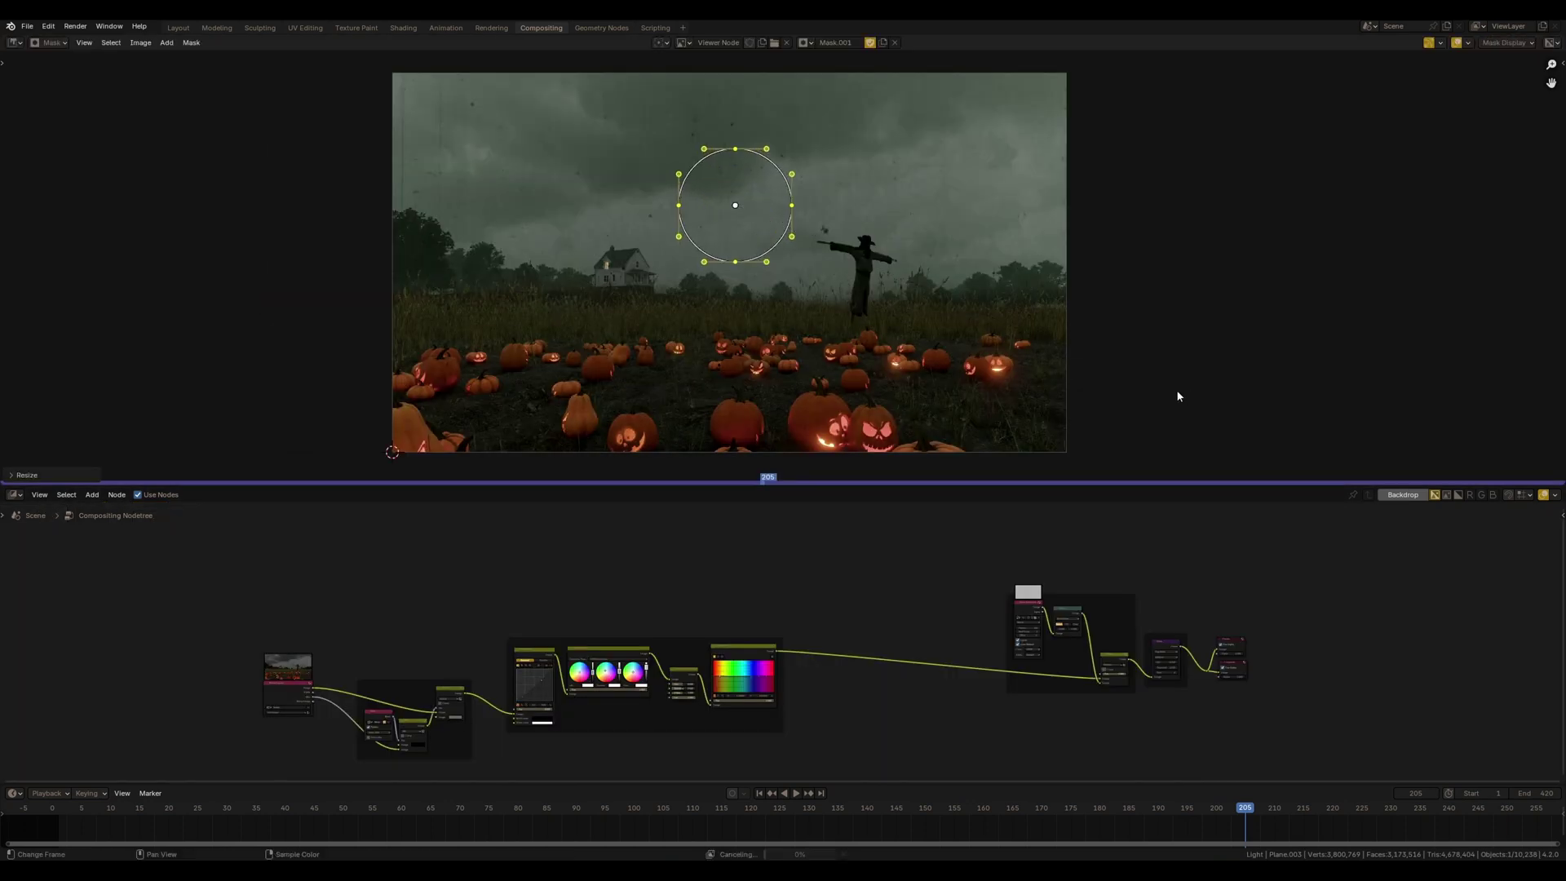
Enlarge the circular mask over the rendered image, stretch it horizontally into a wide oval and reposition it
{"action": "key", "text": "s"}
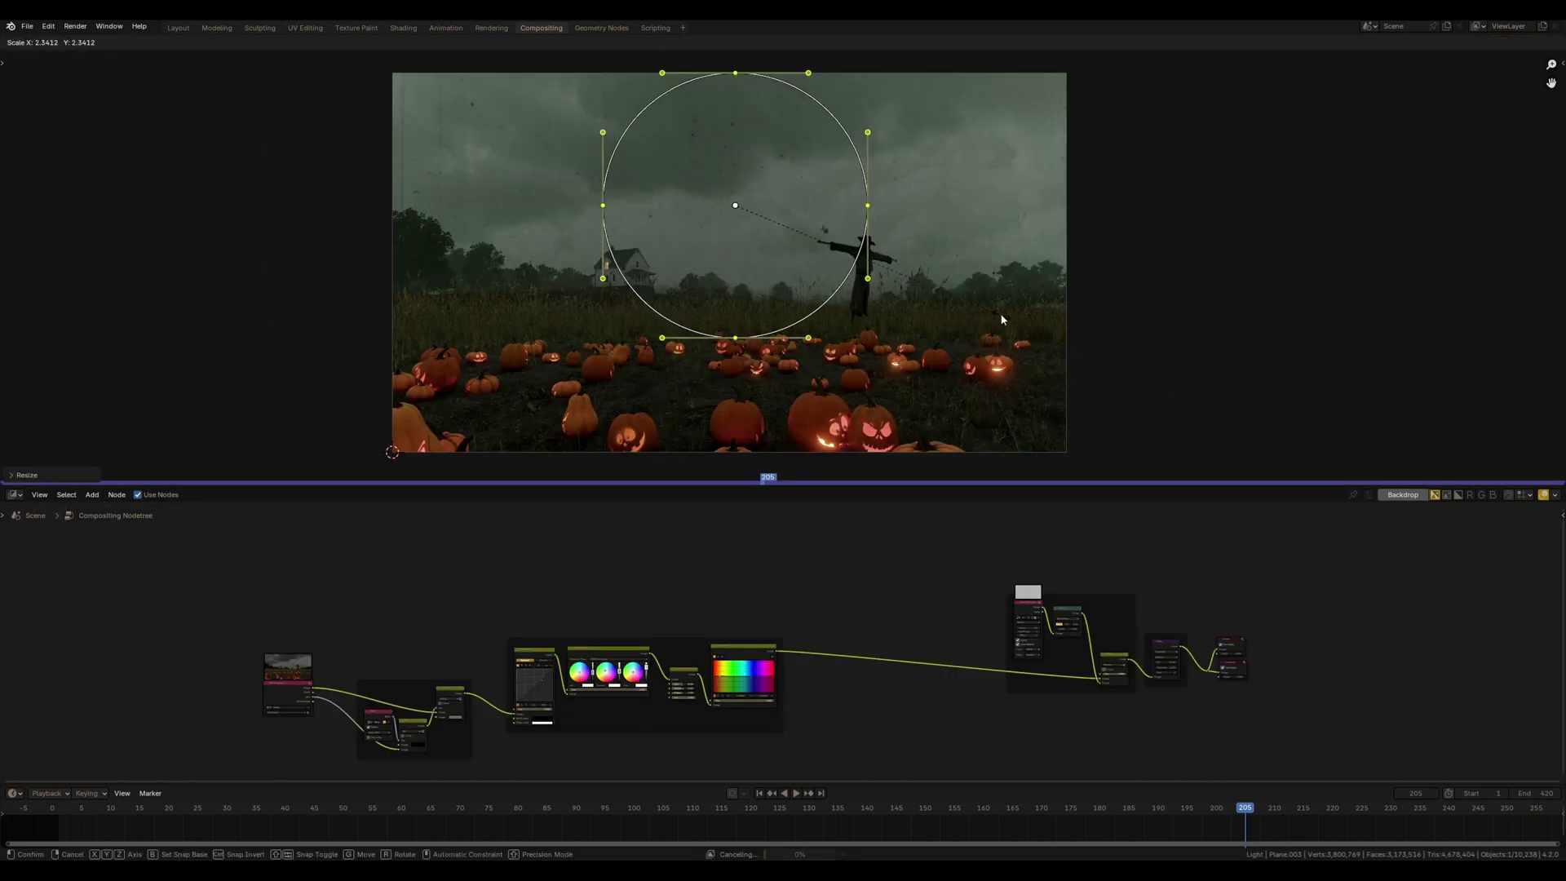
{"action": "left_click", "coordinate": [1003, 321]}
{"action": "key", "text": "s"}
{"action": "key", "text": "x"}
{"action": "key", "text": "x"}
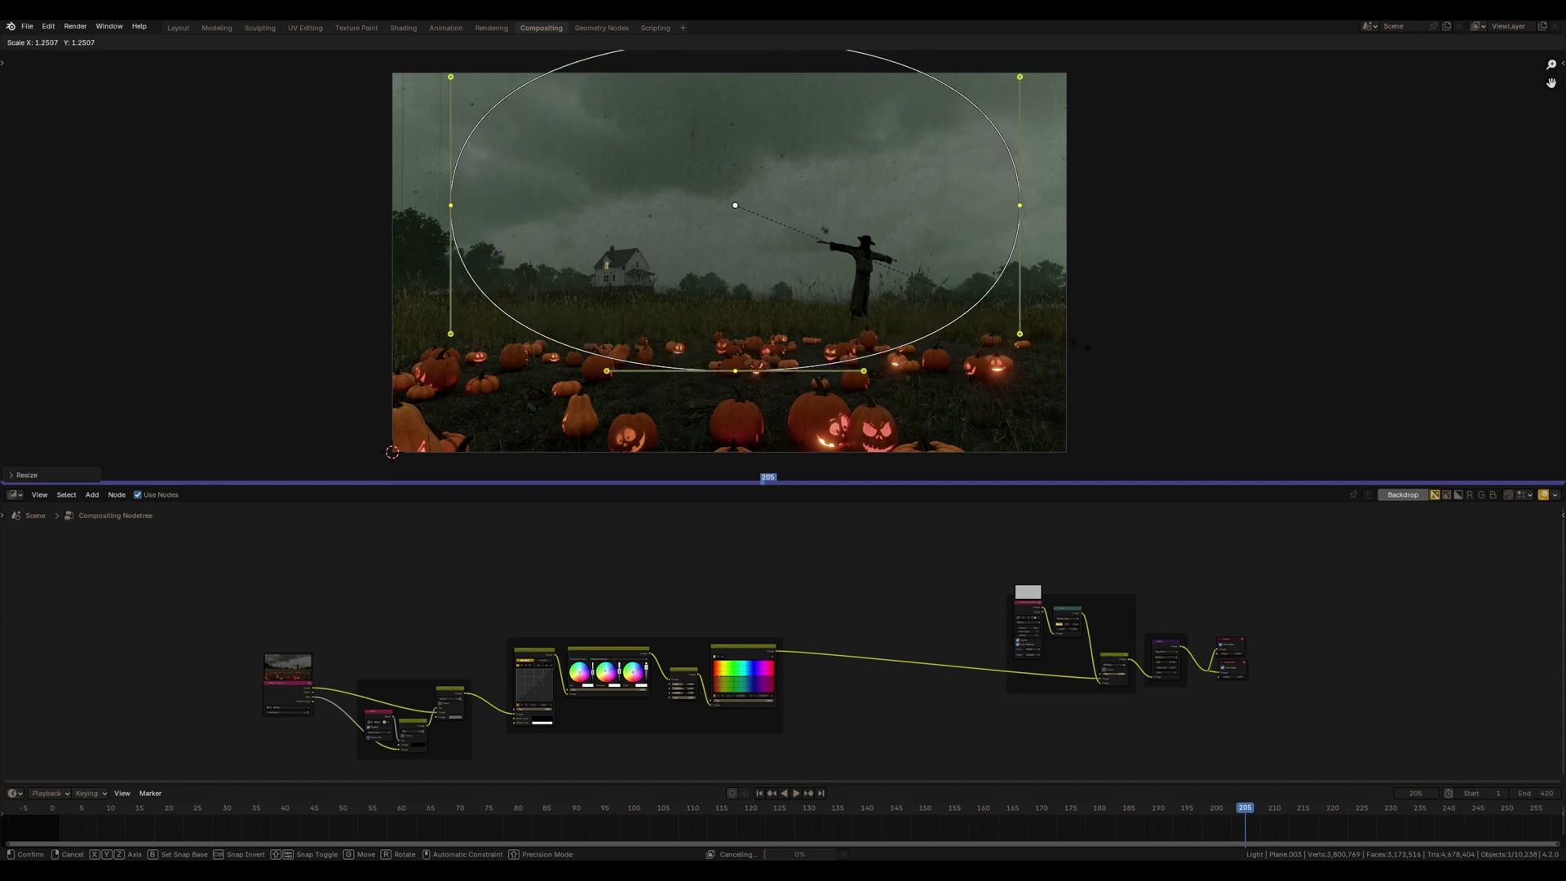
{"action": "key", "text": "g"}
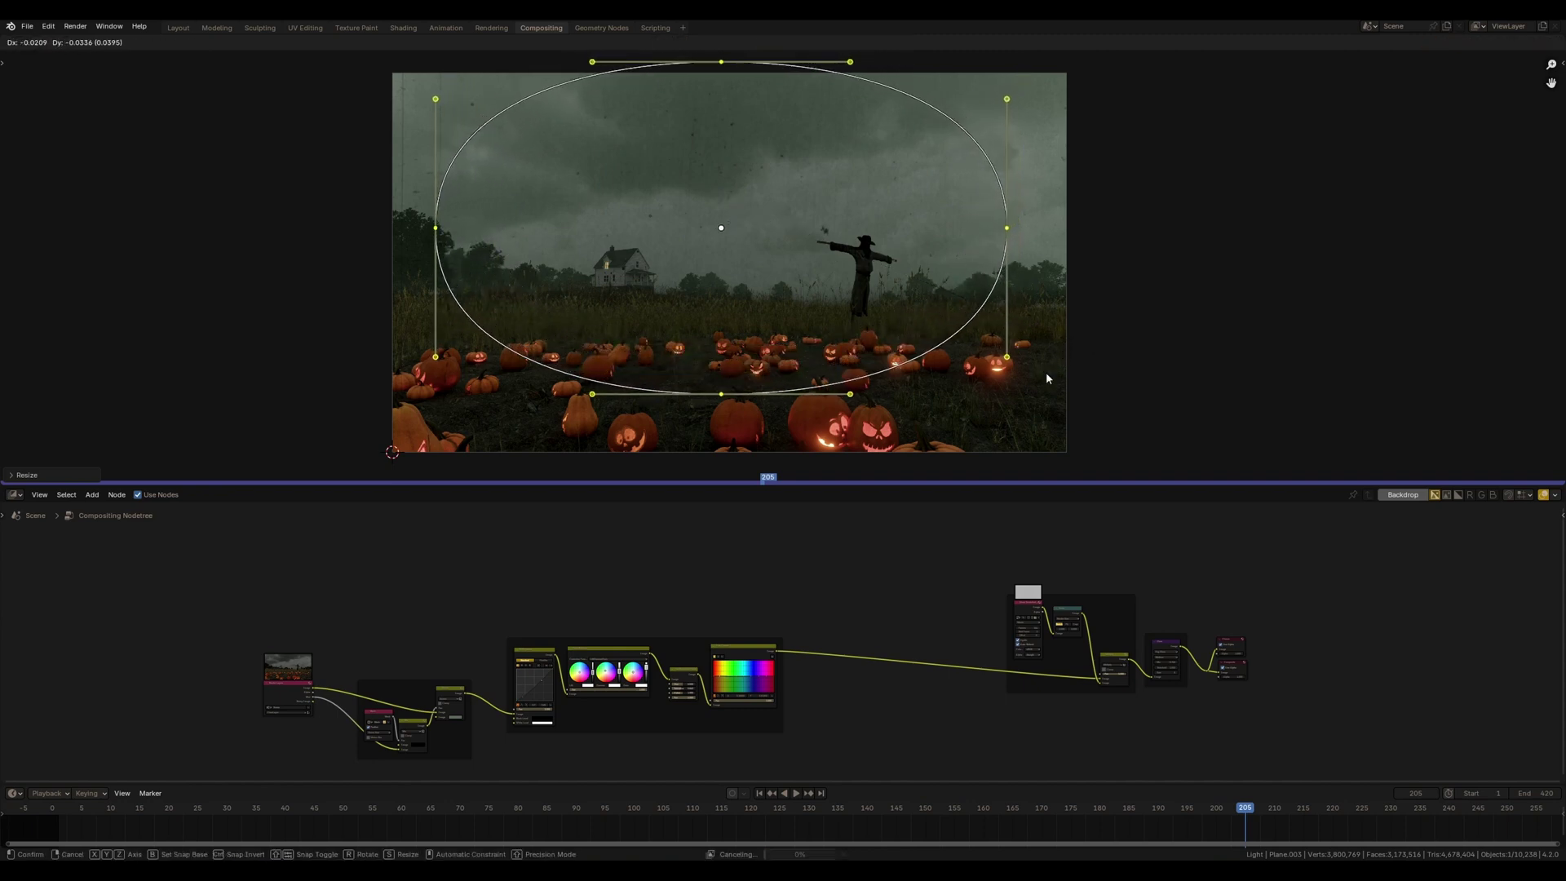
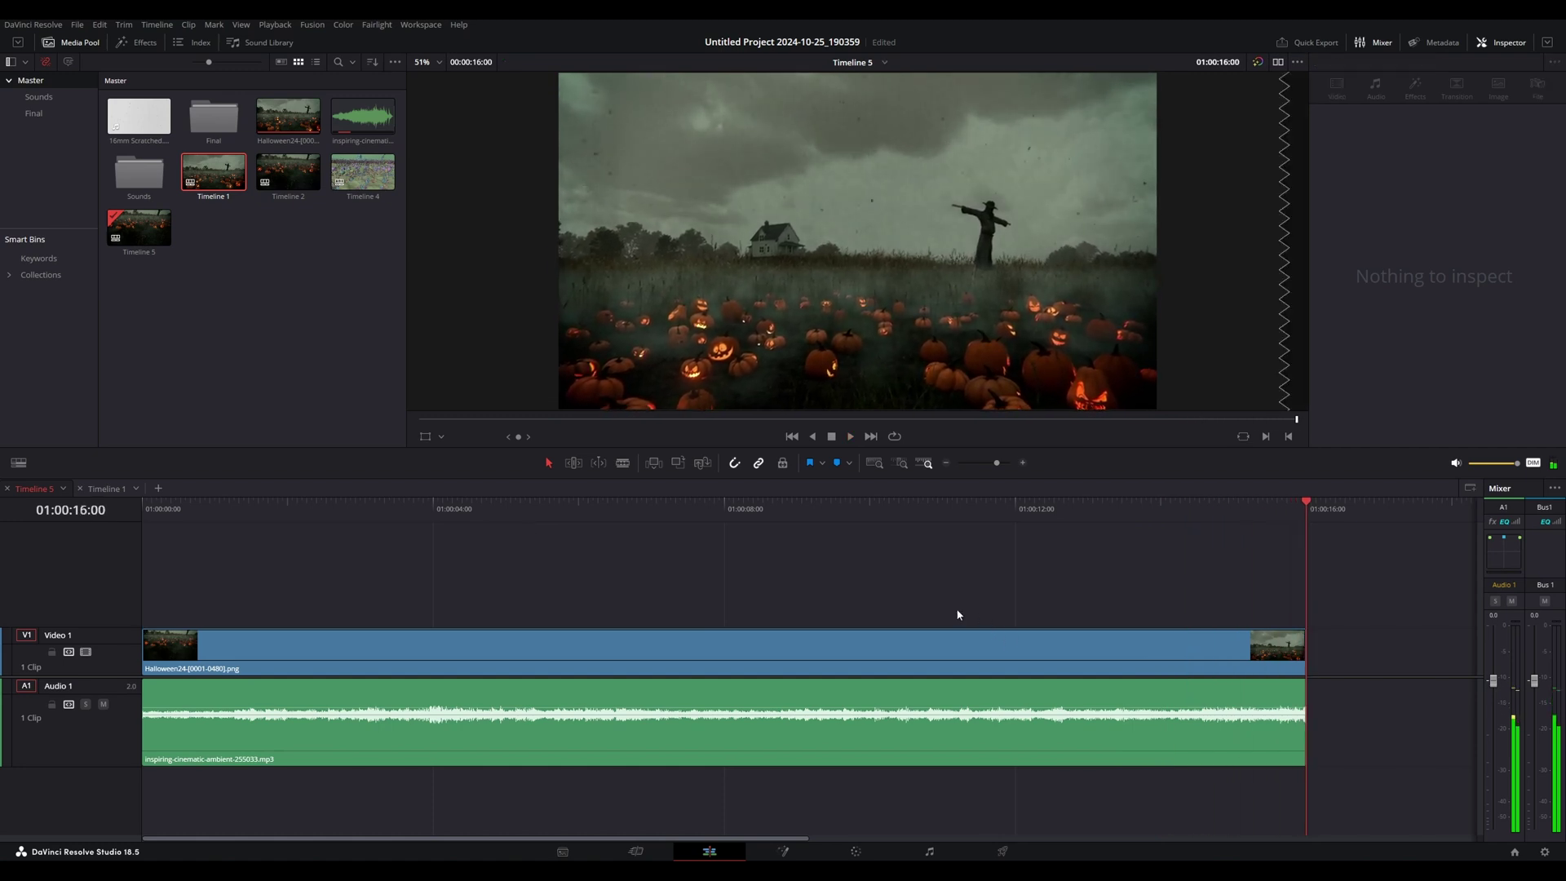
Switch to Timeline 1 in DaVinci Resolve and play it through while examining its layered horror sound tracks
{"action": "left_click", "coordinate": [109, 489]}
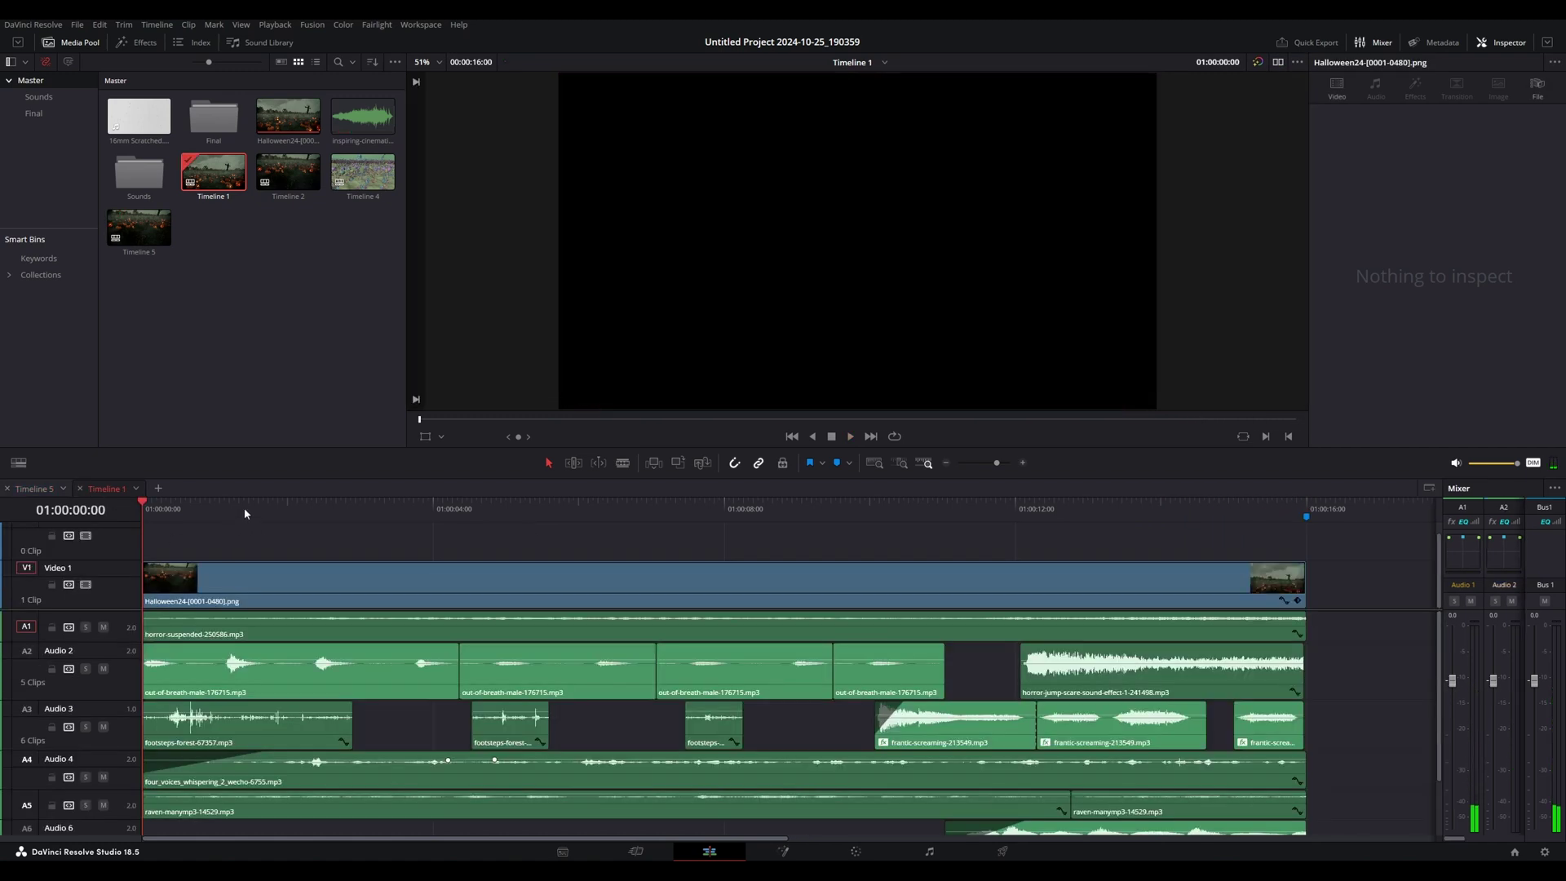
{"action": "key", "text": "space"}
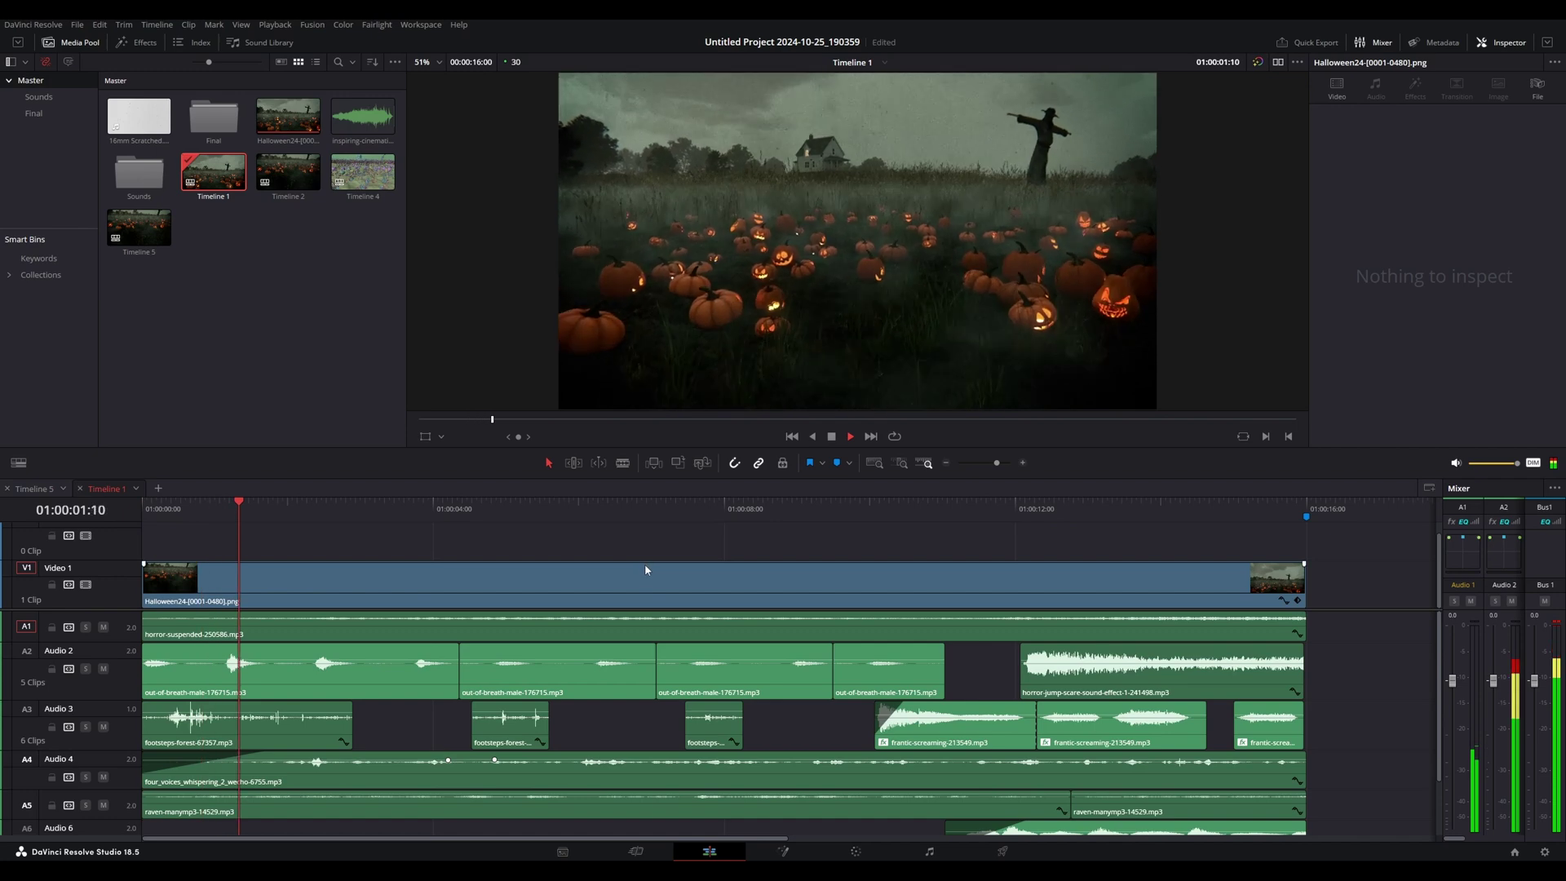
{"action": "scroll", "coordinate": [624, 734], "scroll_direction": "down", "scroll_amount": 3}
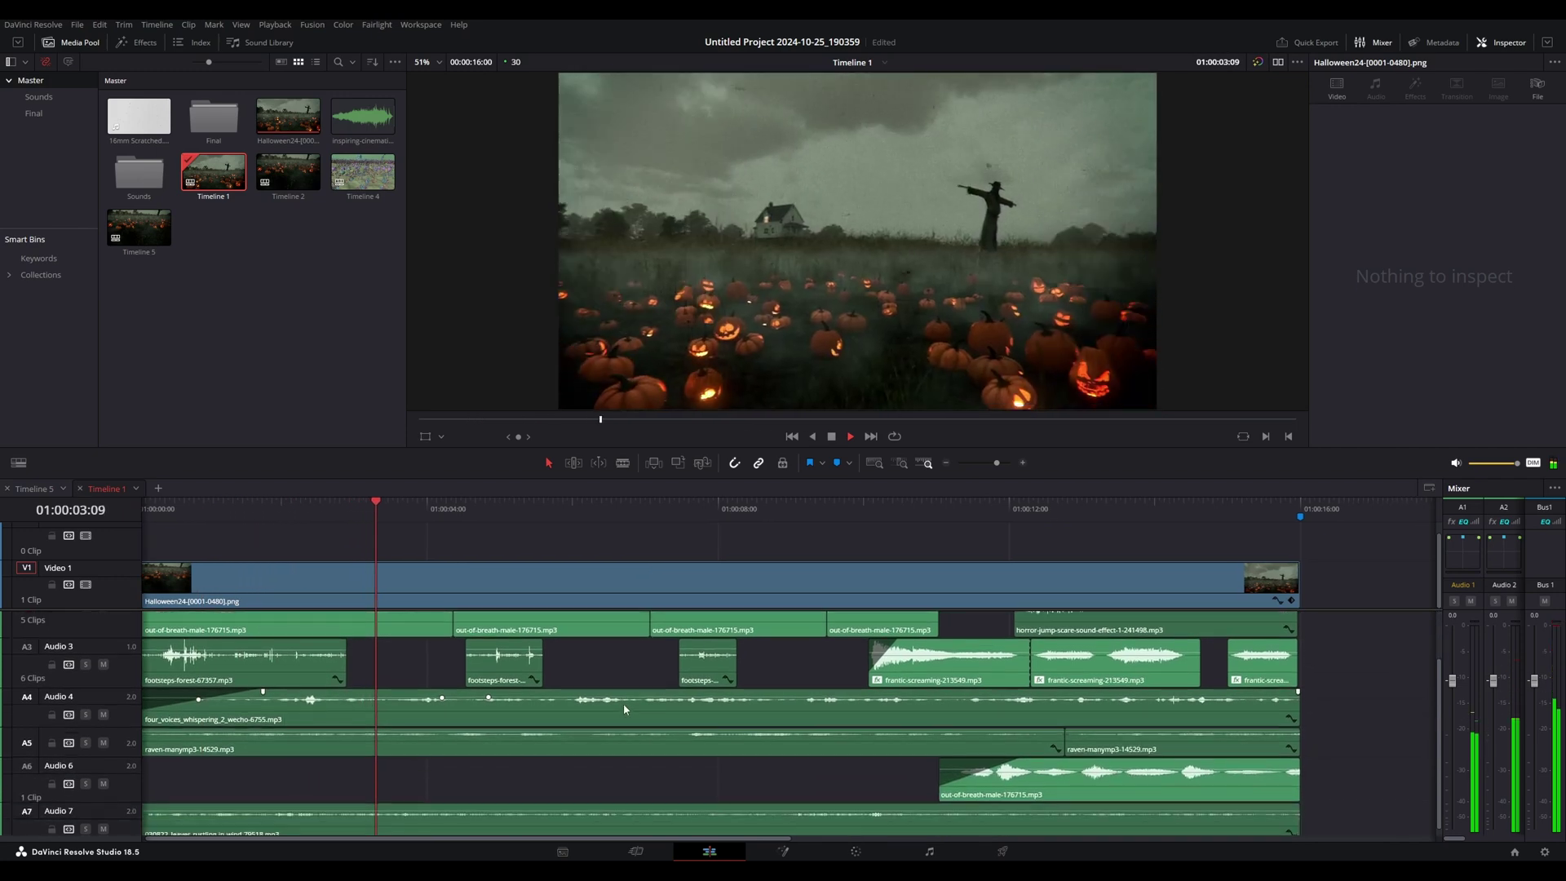
{"action": "scroll", "coordinate": [653, 747], "scroll_direction": "up", "scroll_amount": 3}
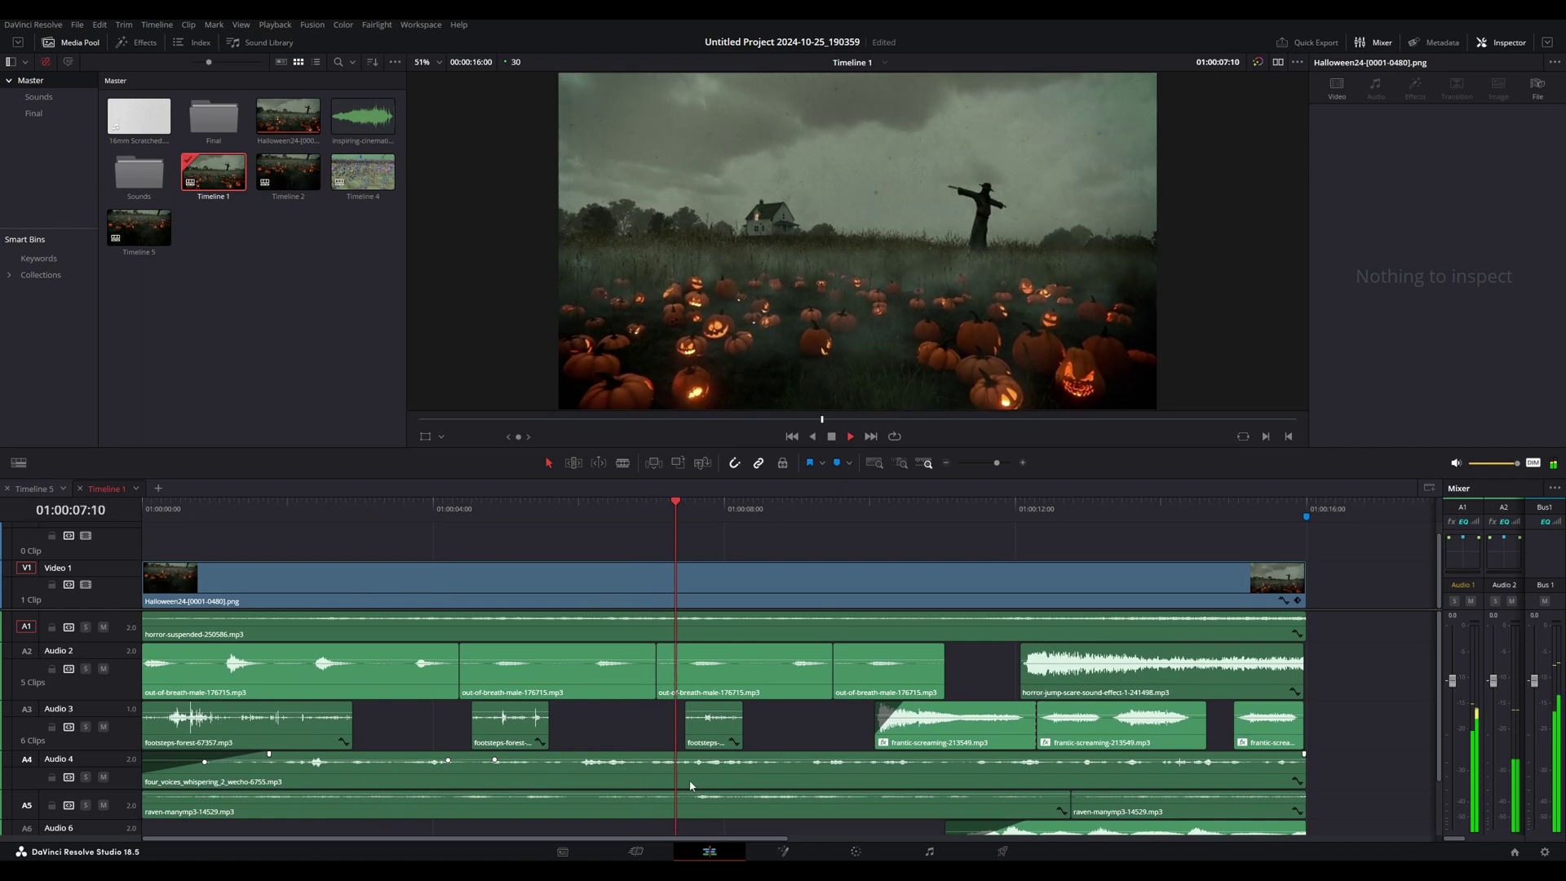
{"action": "middle_click_drag", "start_coordinate": [657, 784], "coordinate": [655, 747]}
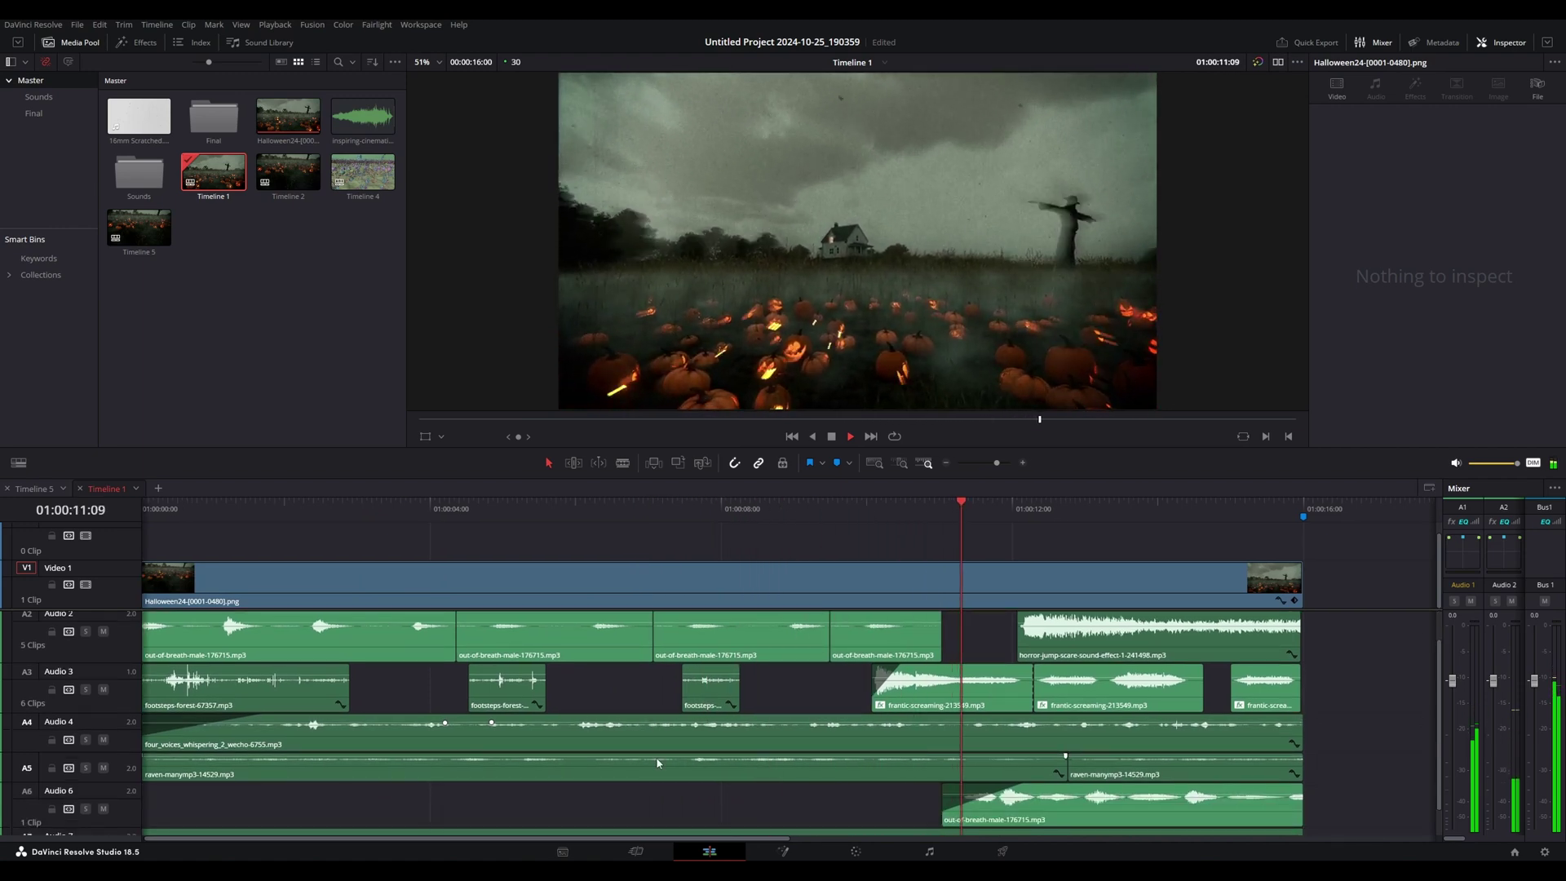
{"action": "scroll", "coordinate": [734, 738], "scroll_direction": "down", "scroll_amount": 2}
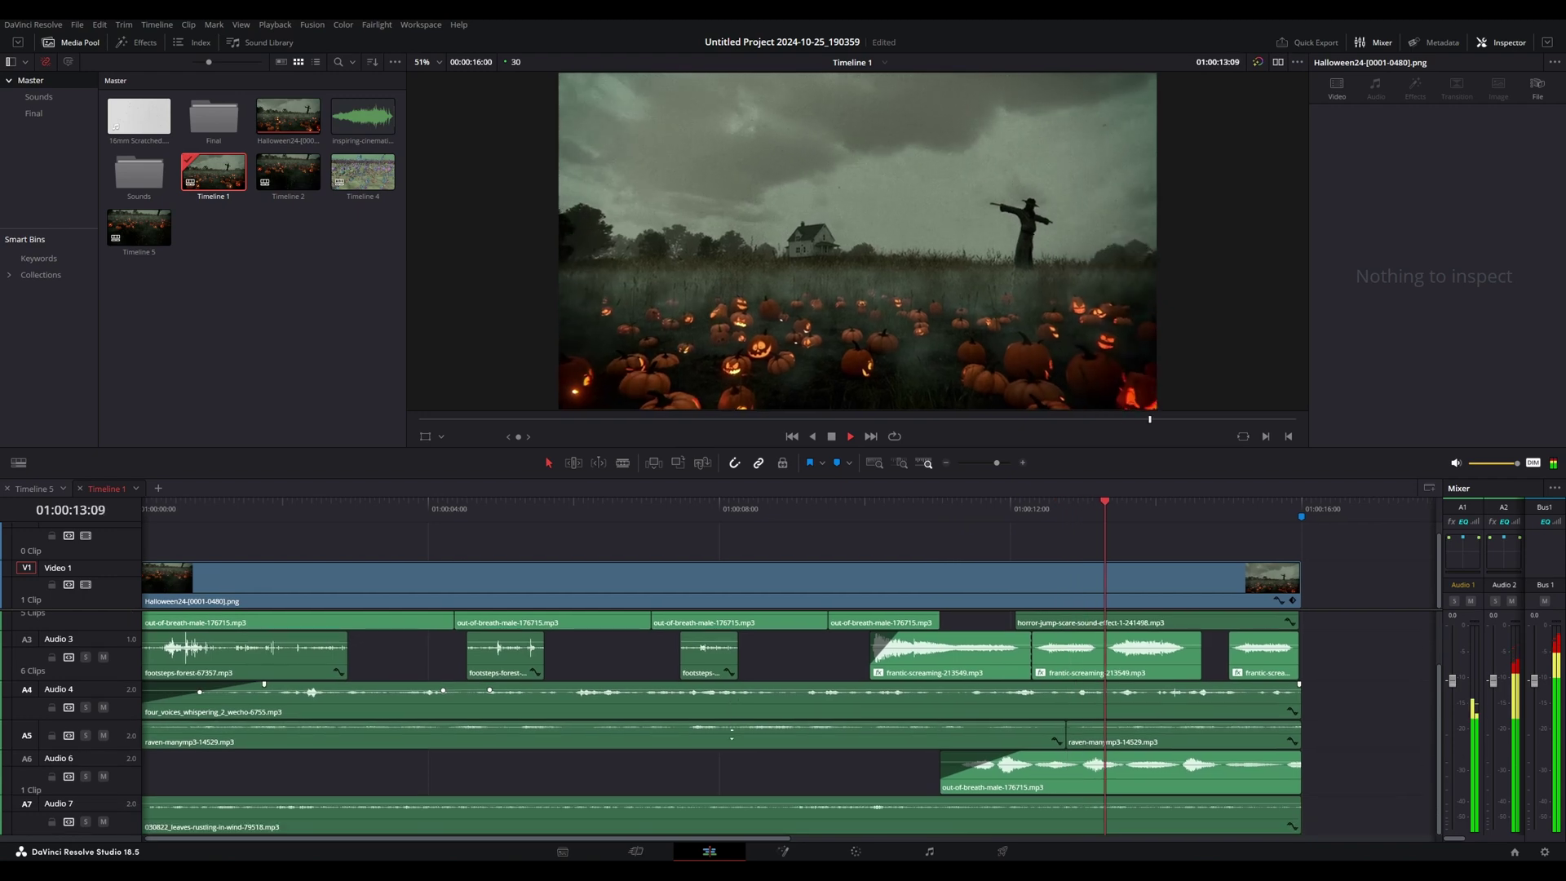
{"action": "scroll", "coordinate": [732, 732], "scroll_direction": "up", "scroll_amount": 4}
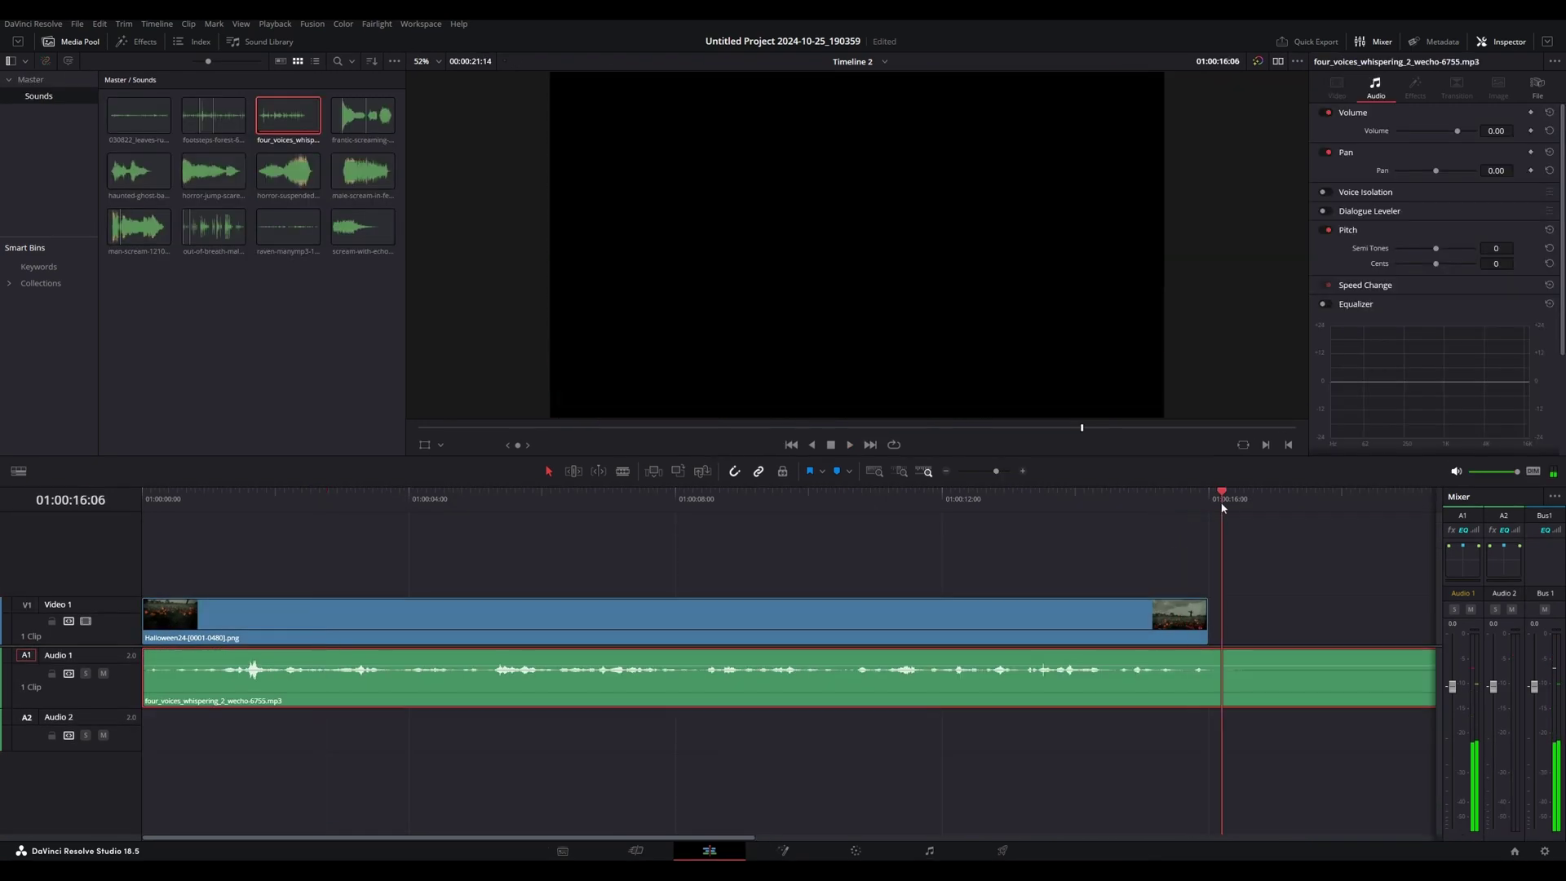
Trim the four_voices_whispering clip on Audio 1 to end with the video clip and reduce the audio track's height
{"action": "key", "text": "Up"}
{"action": "key", "text": "ctrl+b"}
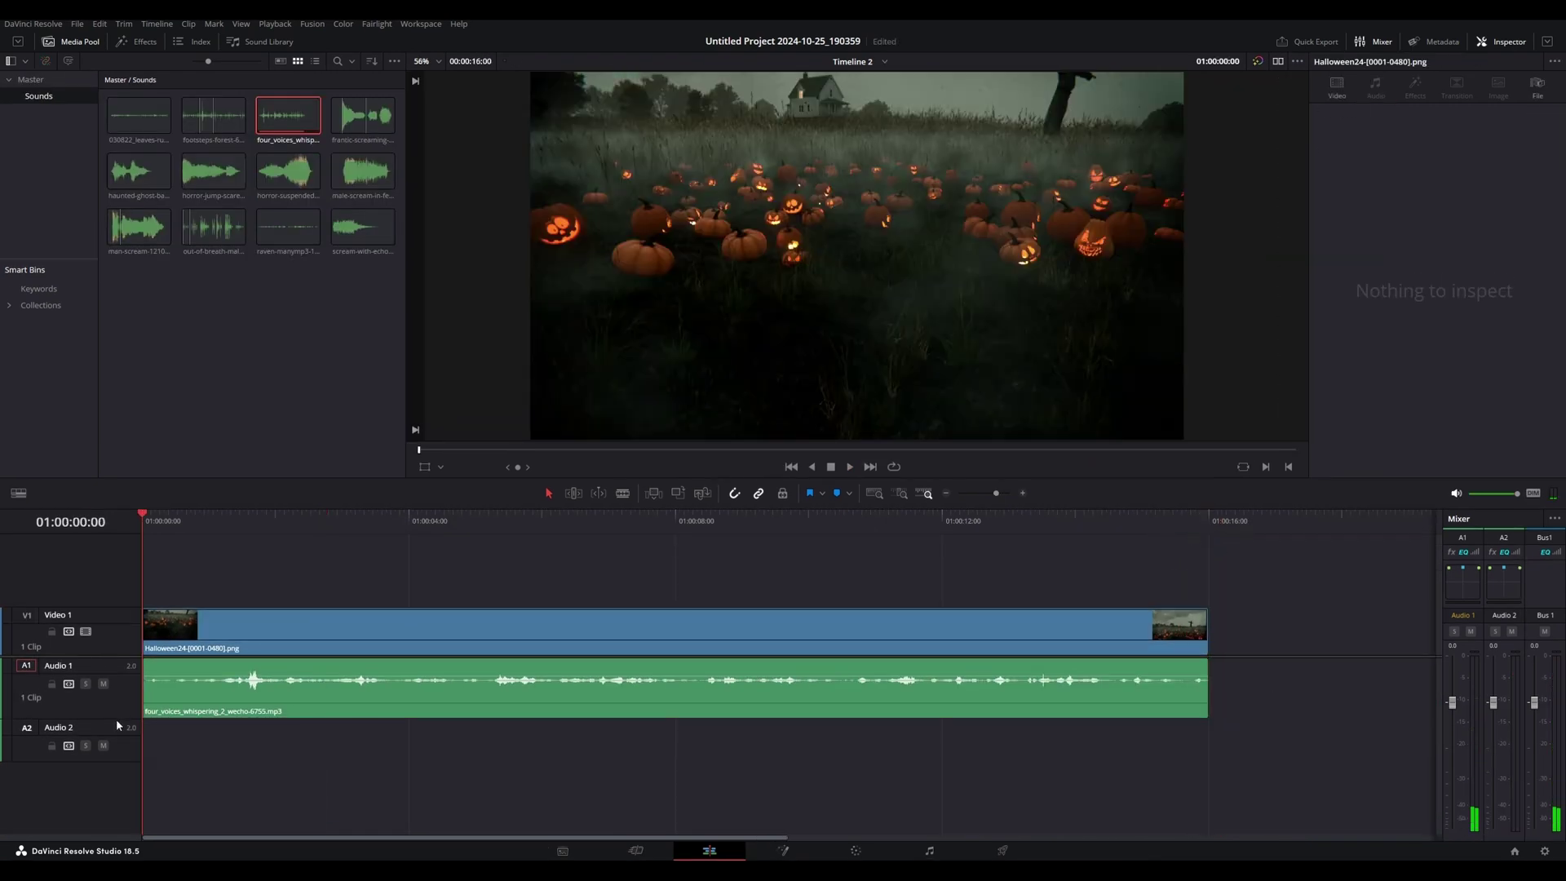
{"action": "left_click_drag", "start_coordinate": [119, 725], "coordinate": [118, 701]}
Add the leaves-rustling-in-wind sound to Audio 2 at the start of the timeline and play it back
{"action": "left_click_drag", "start_coordinate": [139, 115], "coordinate": [191, 710]}
{"action": "mouse_move", "coordinate": [192, 711]}
{"action": "left_mouse_down"}
{"action": "mouse_move", "coordinate": [323, 708]}
{"action": "mouse_move", "coordinate": [186, 719]}
{"action": "left_mouse_up"}
{"action": "key", "text": "space"}
Lower the whispering voices clip's volume to -4.00 and replay the mix from the start
{"action": "left_click", "coordinate": [618, 666]}
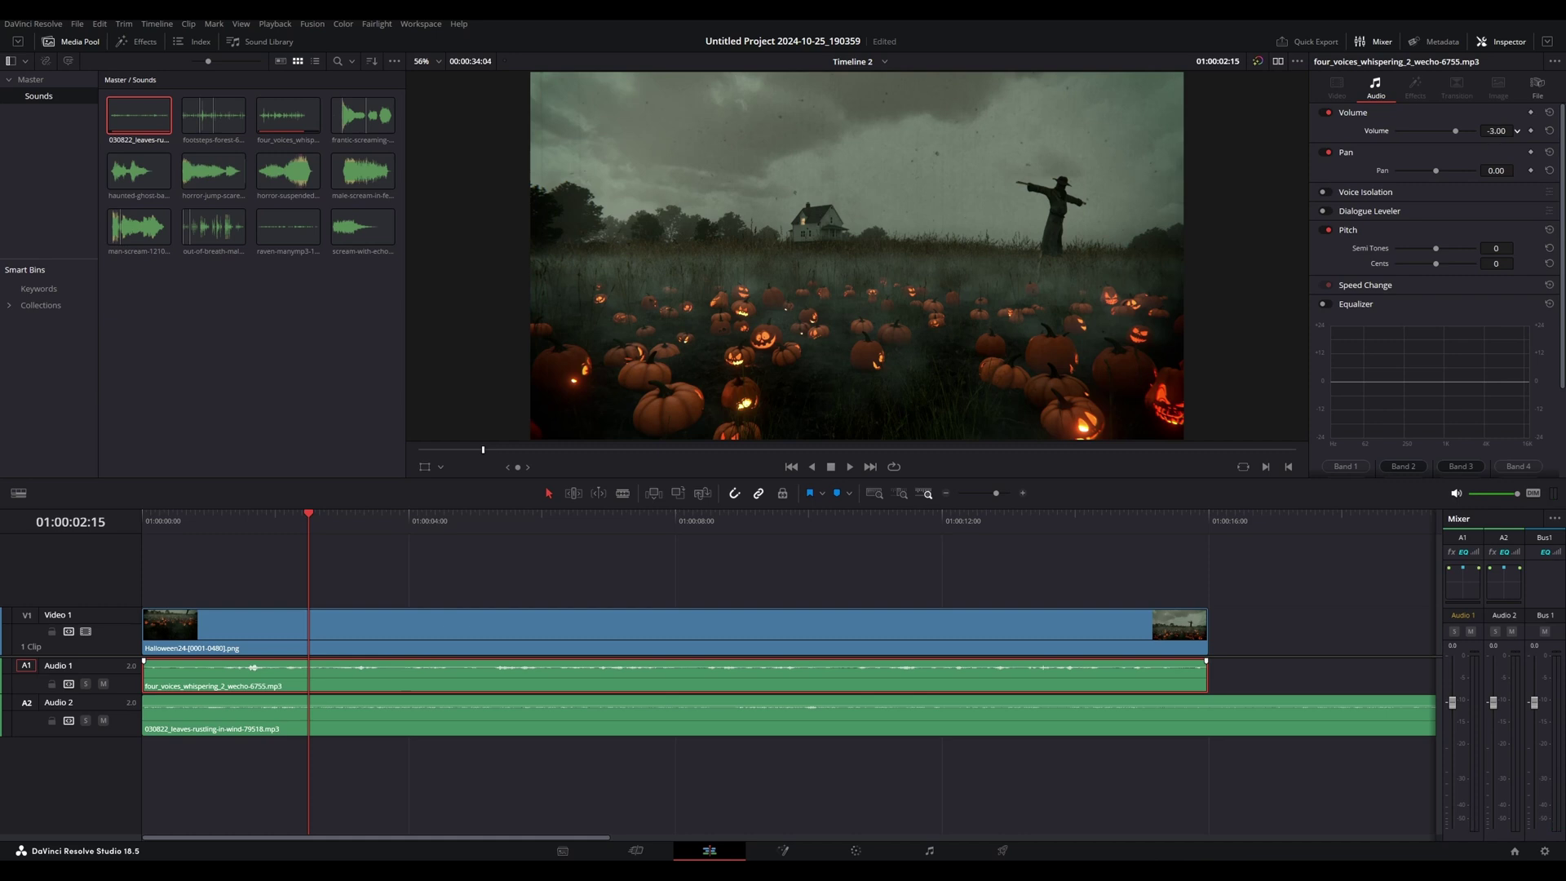
{"action": "key", "text": "space"}
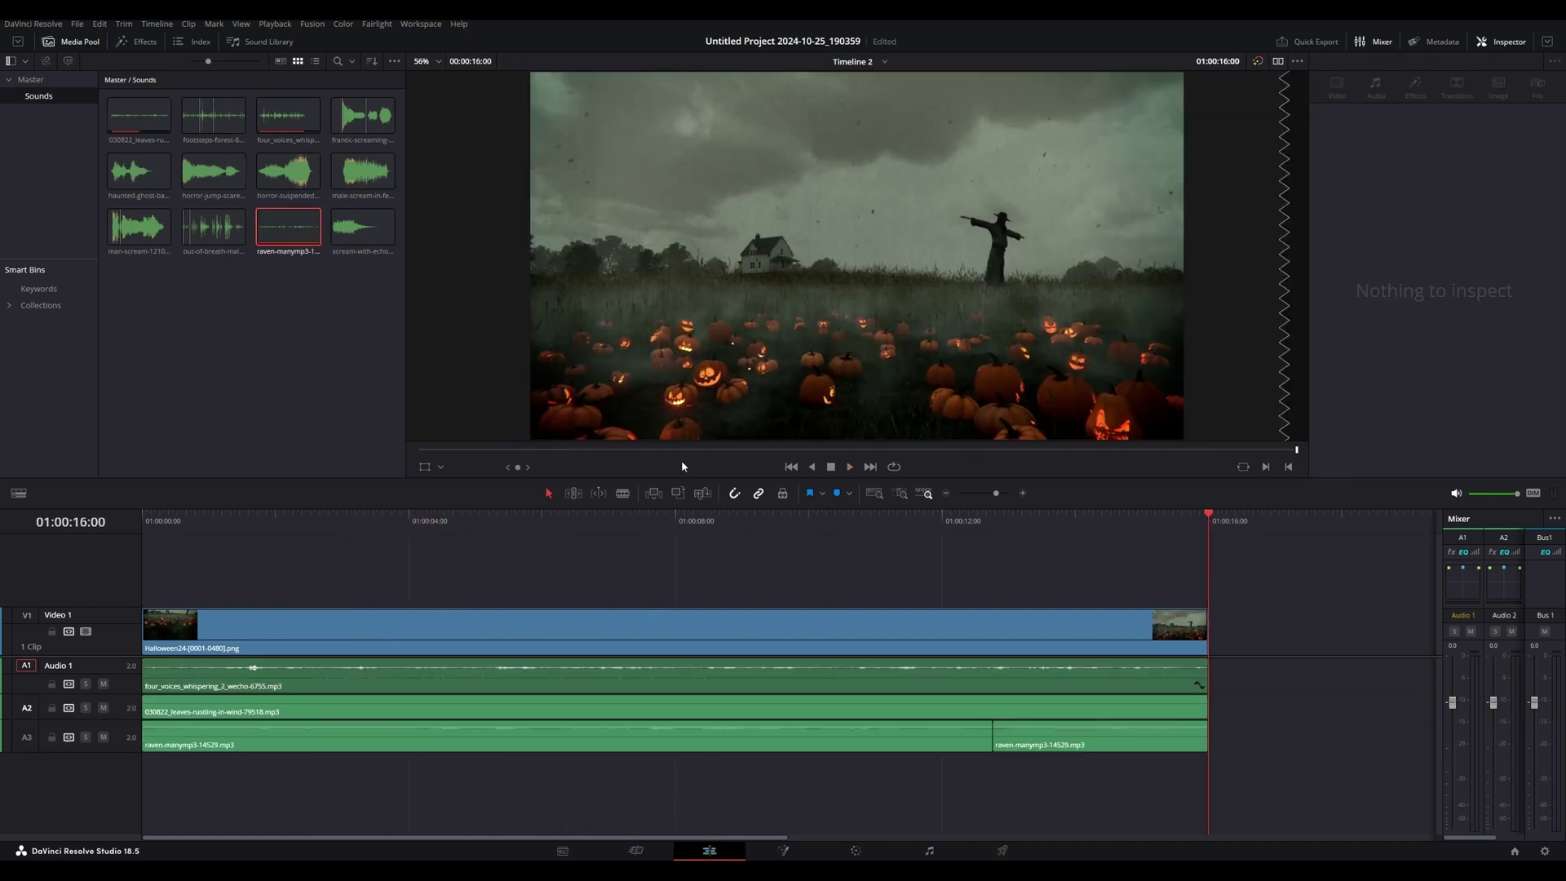
{"action": "key", "text": "Home"}
{"action": "key", "text": "space"}
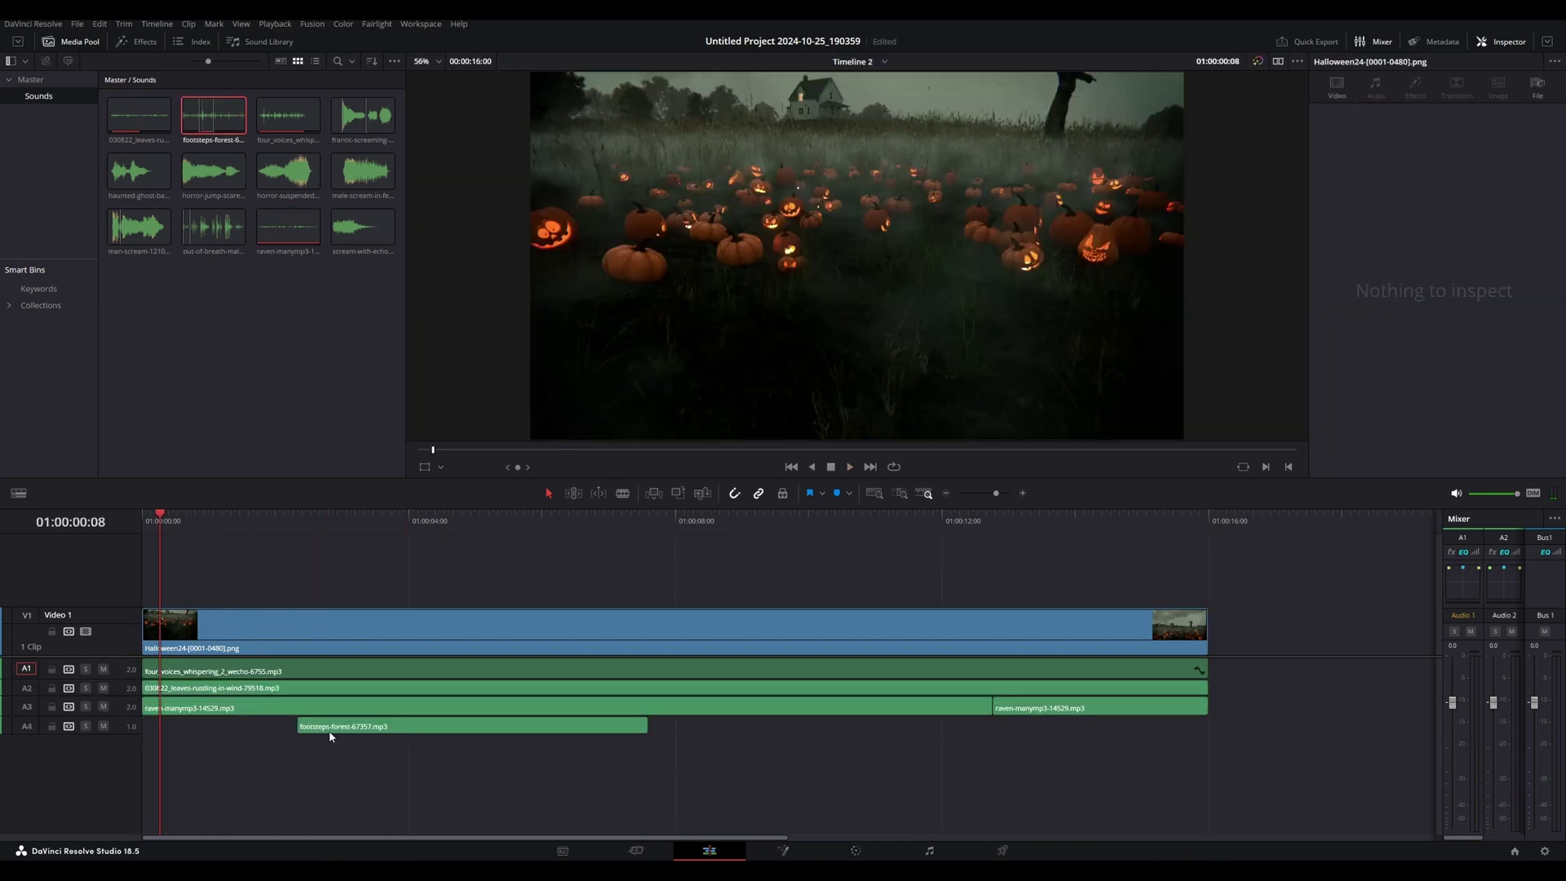
Place the footsteps-forest sound at the start of the Audio 4 track and play the mix from the beginning
{"action": "left_click_drag", "start_coordinate": [331, 734], "coordinate": [176, 744]}
{"action": "key", "text": "space"}
{"action": "left_click_drag", "start_coordinate": [227, 729], "coordinate": [196, 727]}
{"action": "left_click", "coordinate": [145, 522]}
{"action": "key", "text": "space"}
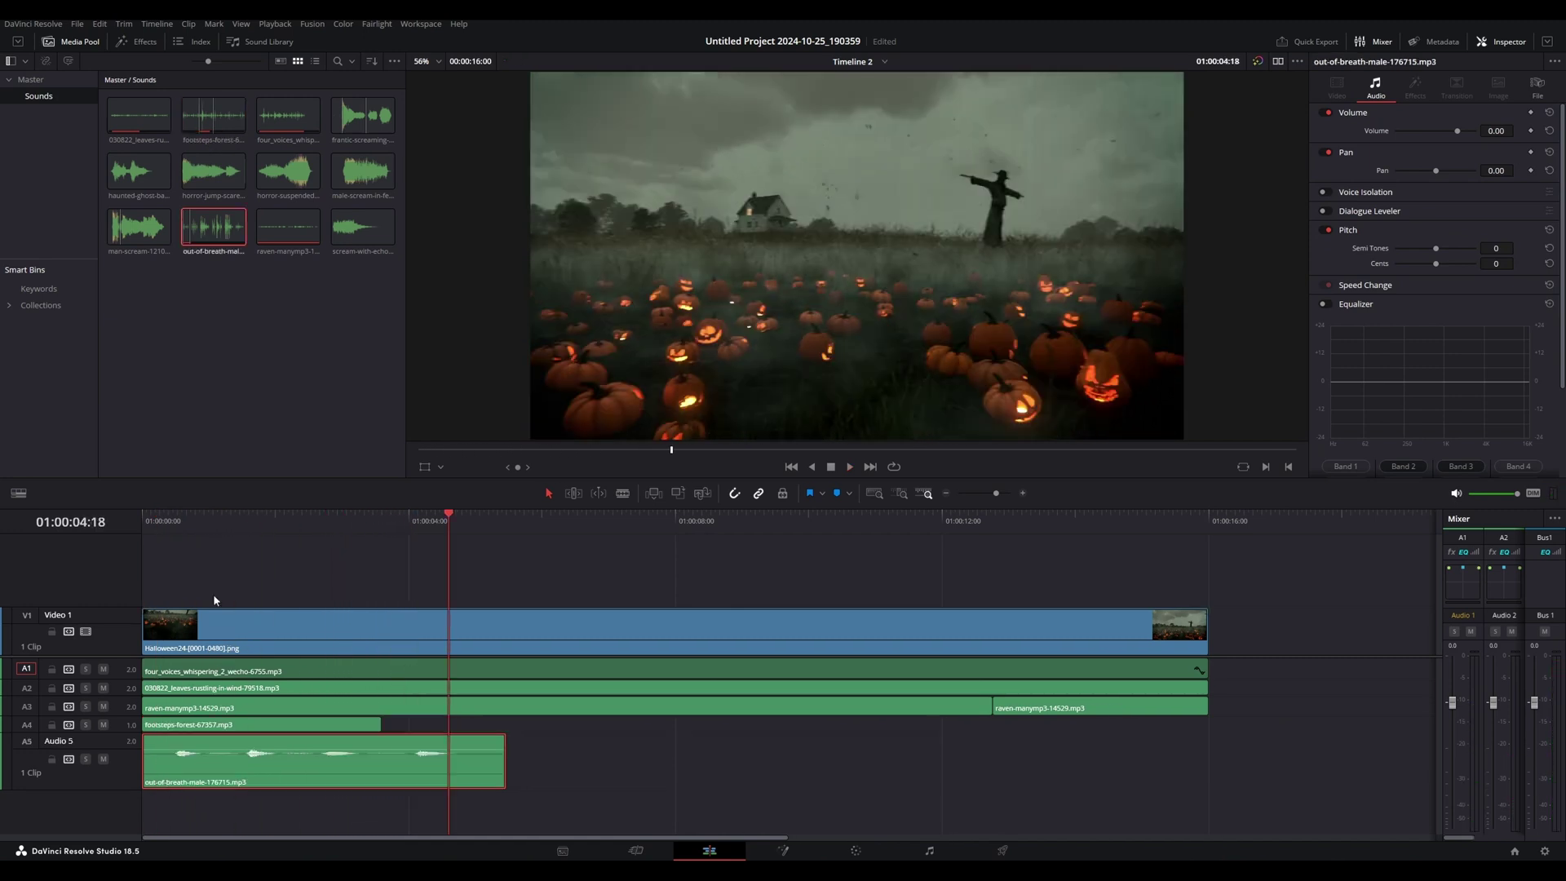
Trim the beginning of the footsteps clip, keep it at the timeline start and replay the sequence
{"action": "left_click_drag", "start_coordinate": [145, 759], "coordinate": [209, 765]}
{"action": "left_click_drag", "start_coordinate": [159, 522], "coordinate": [91, 542]}
{"action": "key", "text": "space"}
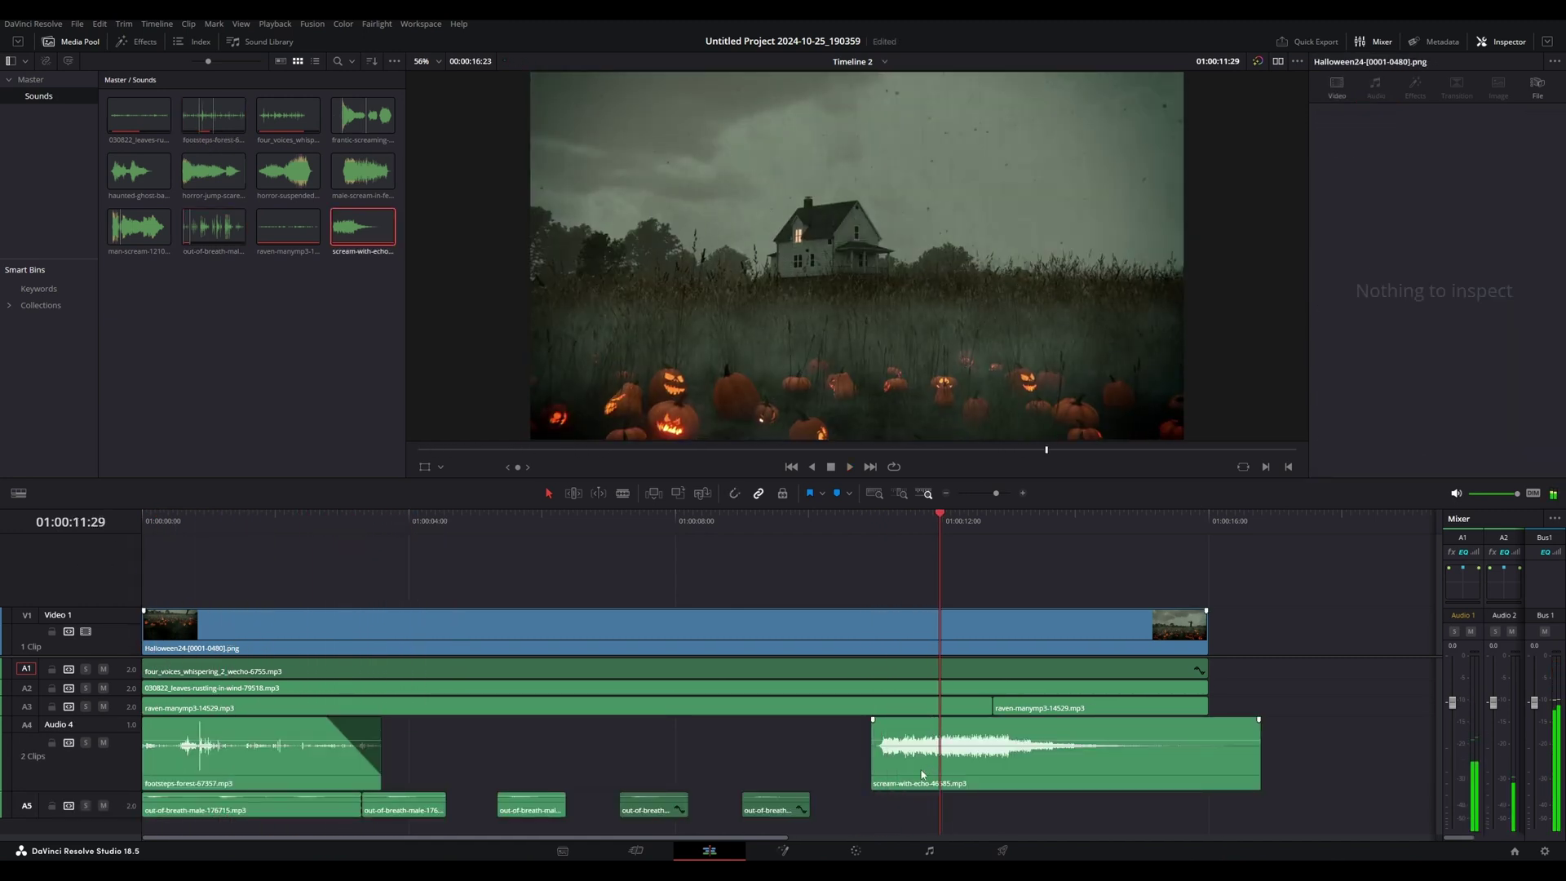
Add the scream-with-echo sound to Audio 4 at about 10.6 seconds and play back from about 10 seconds
{"action": "left_click", "coordinate": [922, 774]}
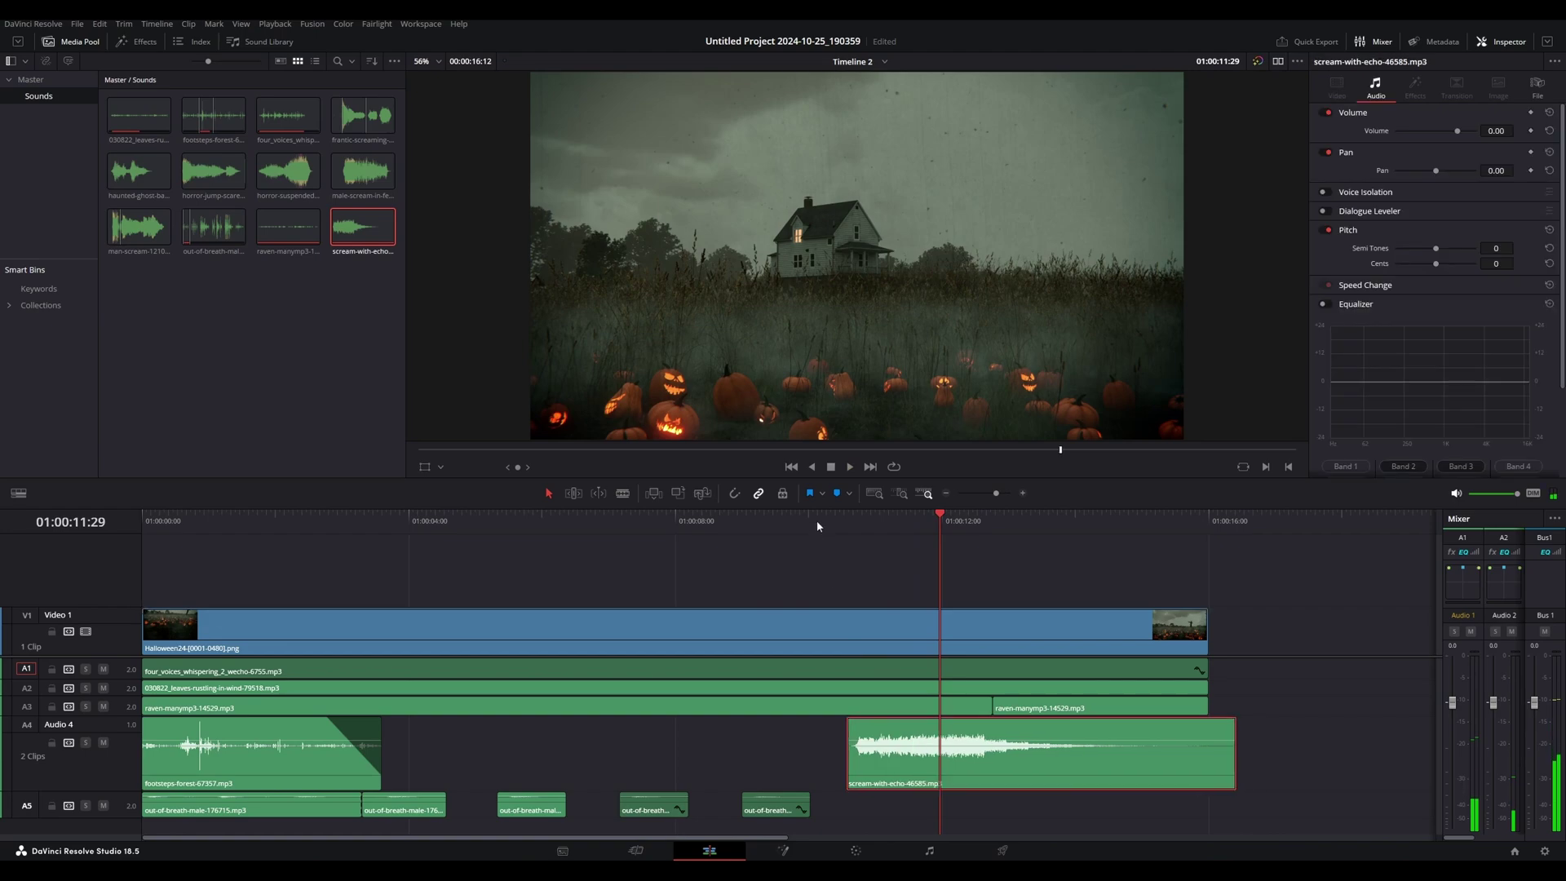
{"action": "left_click", "coordinate": [816, 524]}
{"action": "key", "text": "space"}
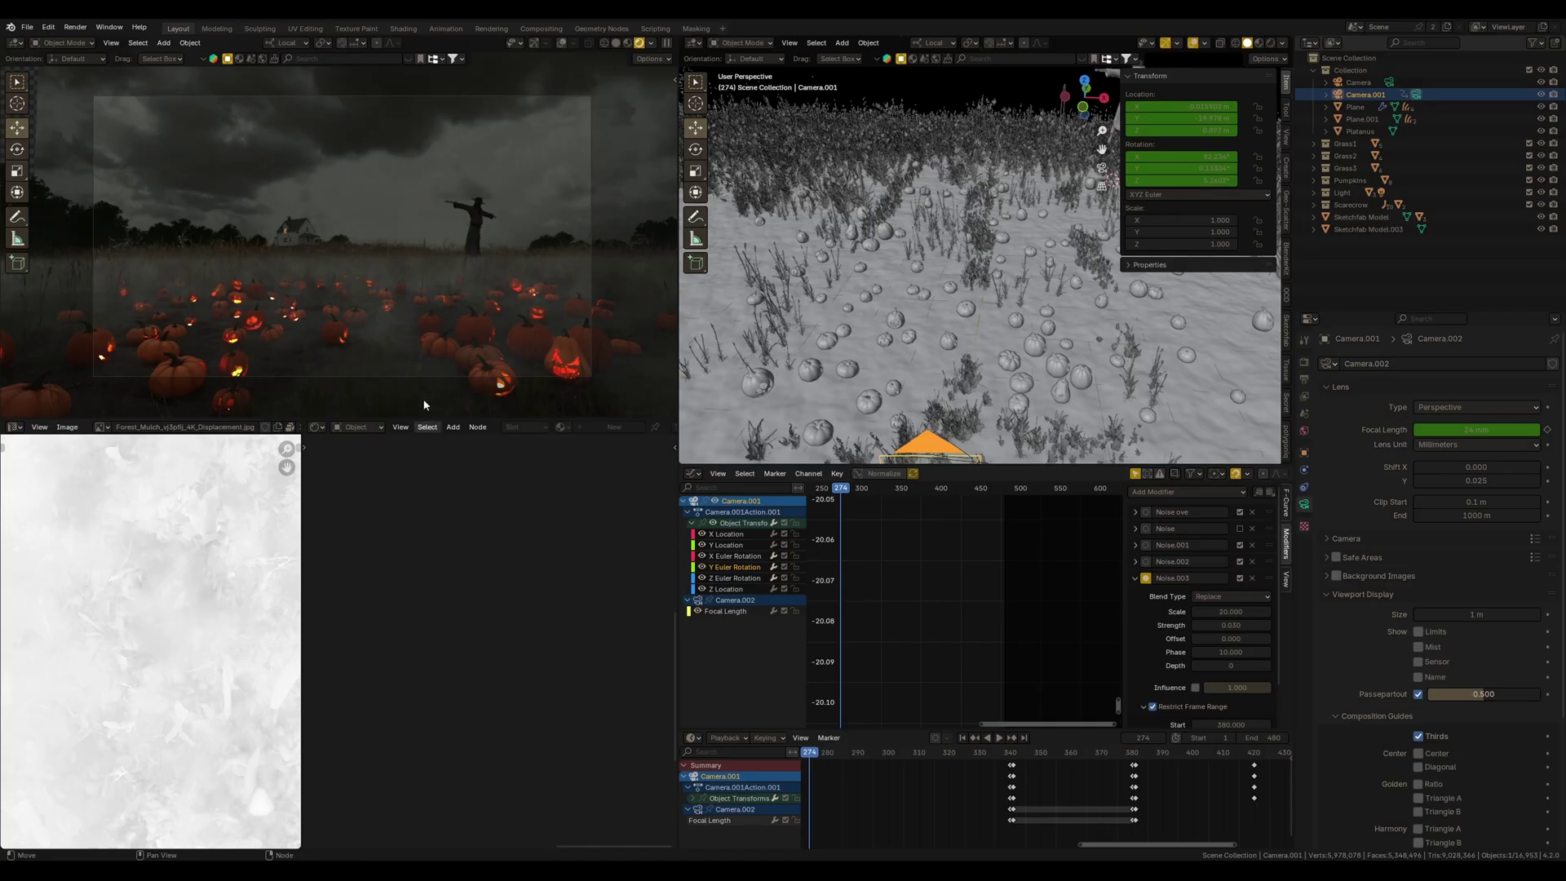
Switch to Blender, maximize the viewport and examine the rendered pumpkin field in walk navigation, leaving the camera view as it was
{"action": "key", "text": "ctrl+space"}
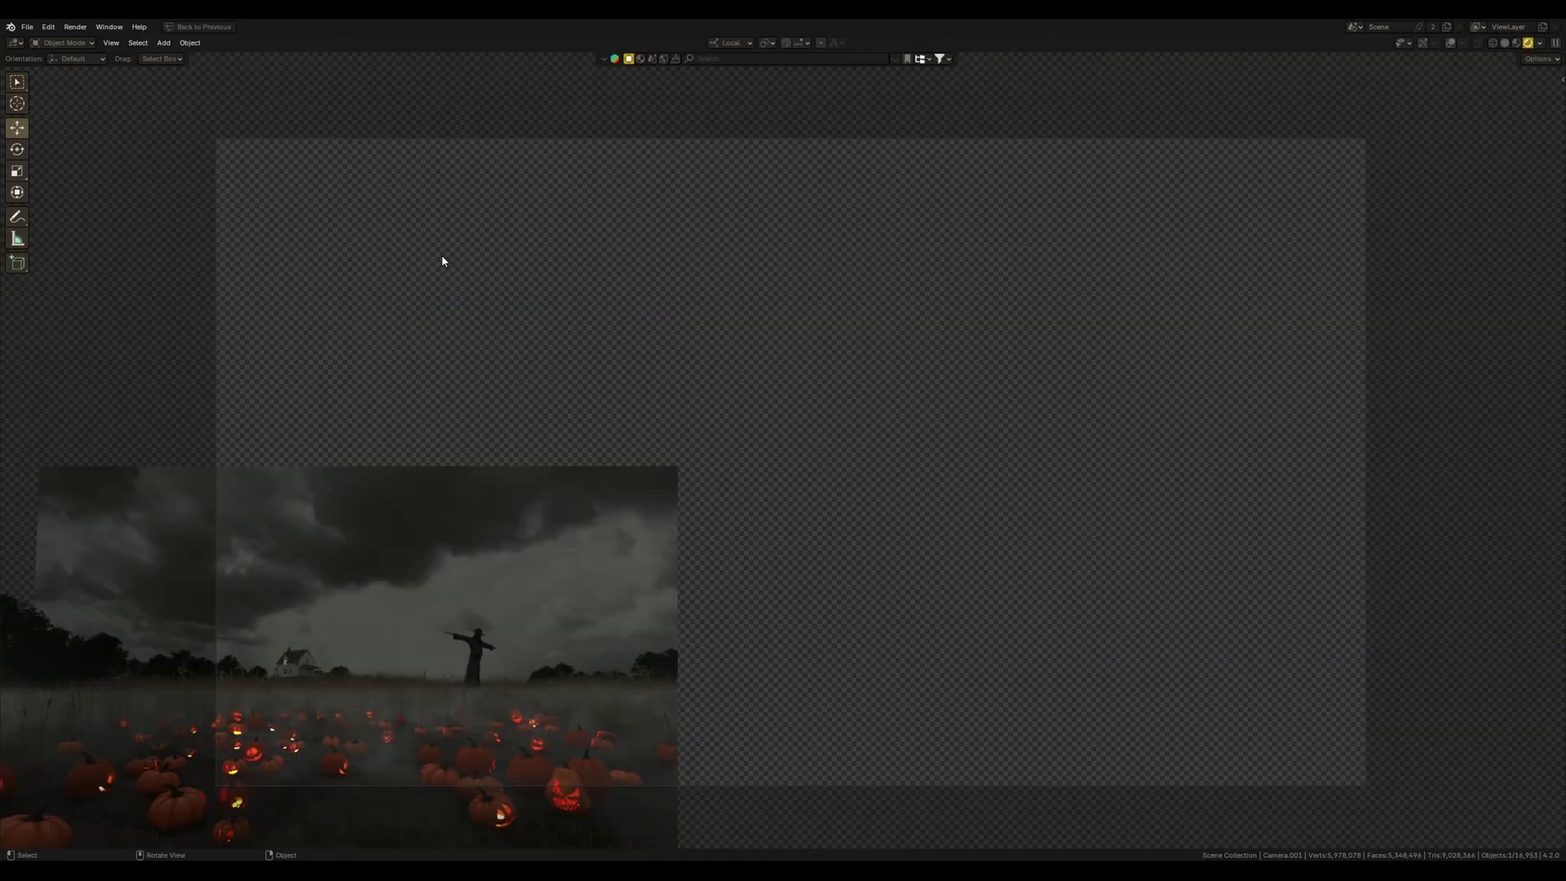
{"action": "key", "text": "shift+grave"}
{"action": "key", "text": "w"}
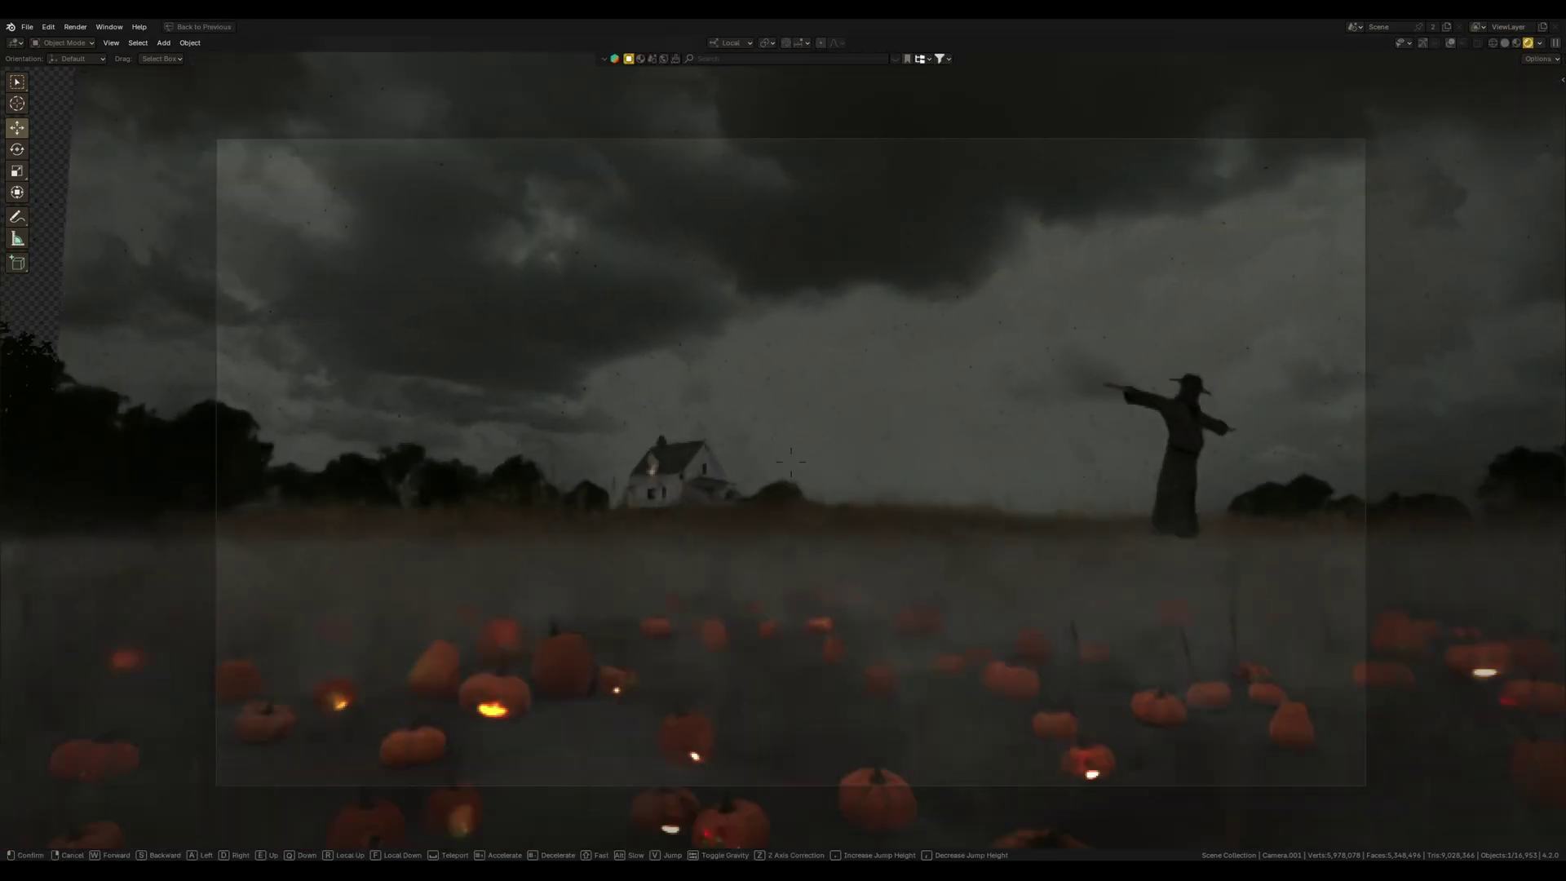
{"action": "key", "text": "a"}
{"action": "mouse_move", "coordinate": [791, 461]}
{"action": "key", "text": "d"}
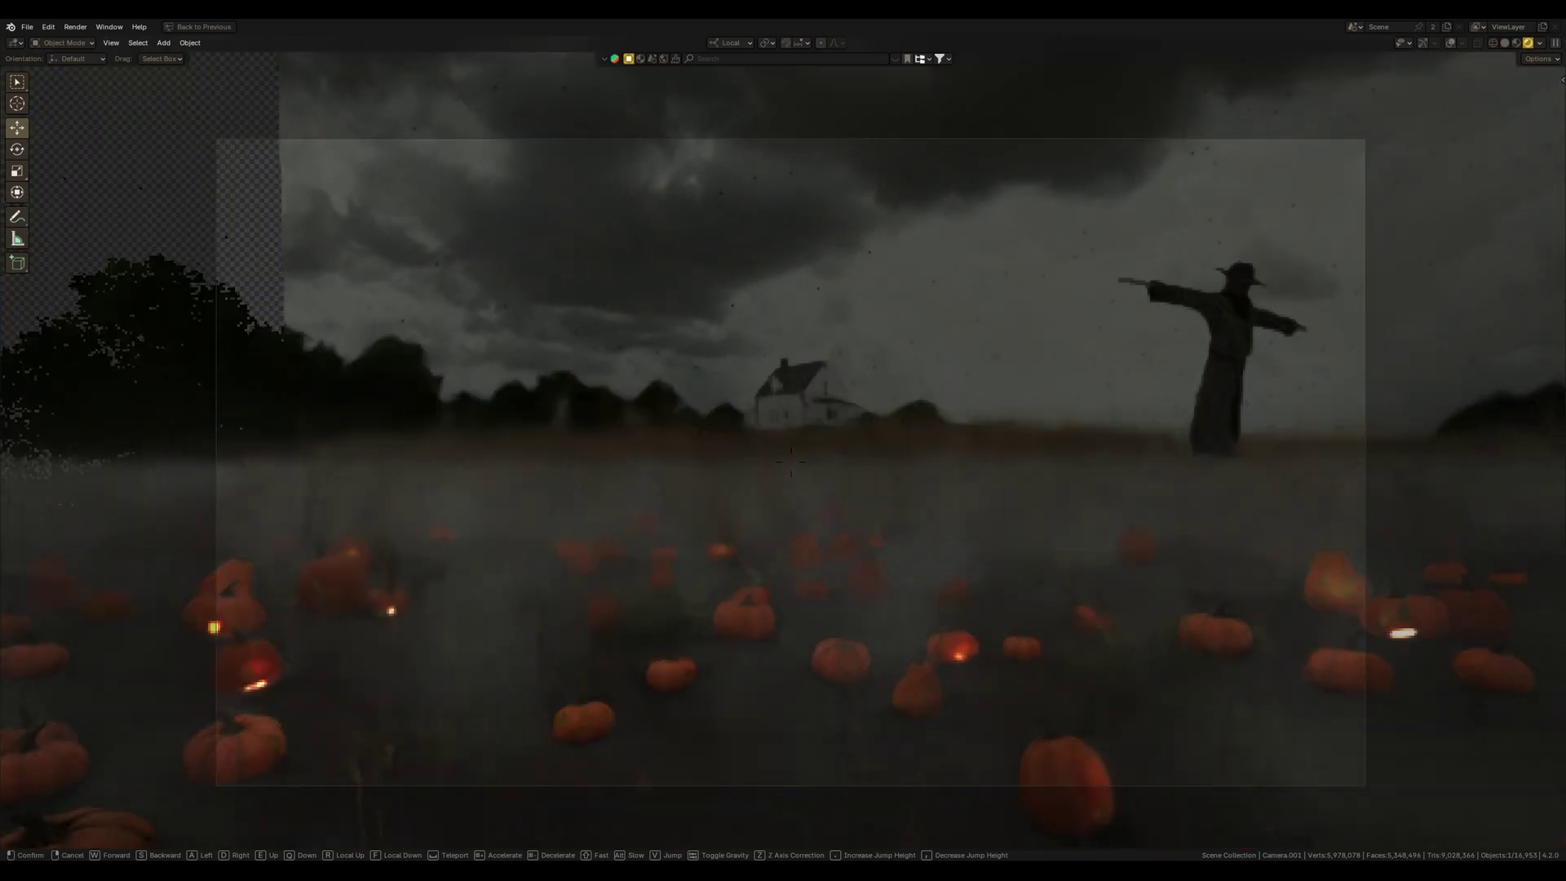
{"action": "key", "text": "Escape"}
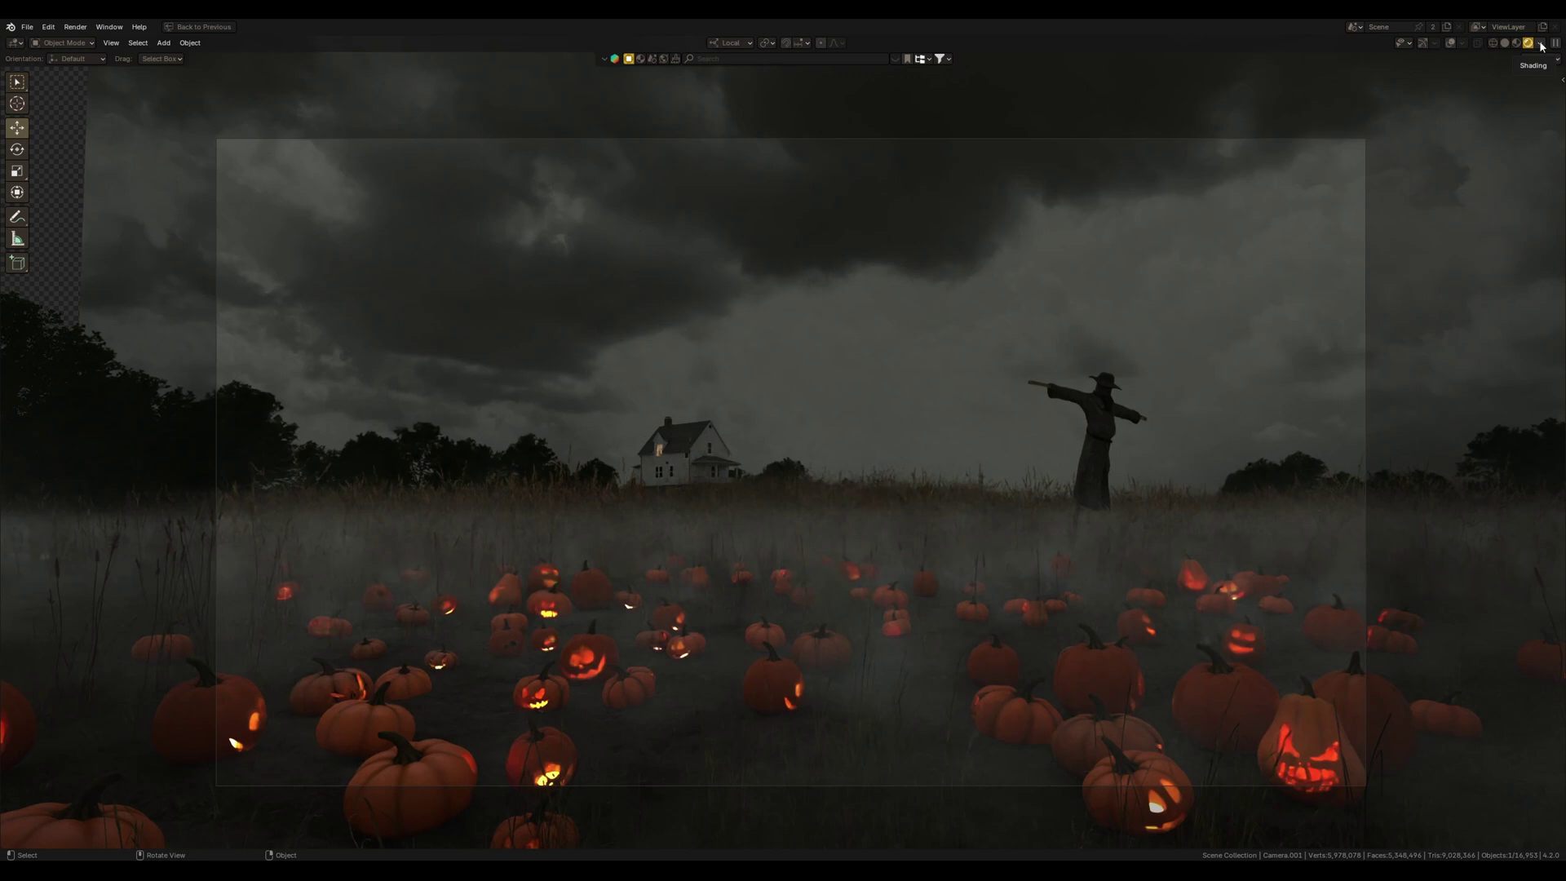
Enable the compositor preview for the camera view in the viewport shading options
{"action": "left_click", "coordinate": [1541, 44]}
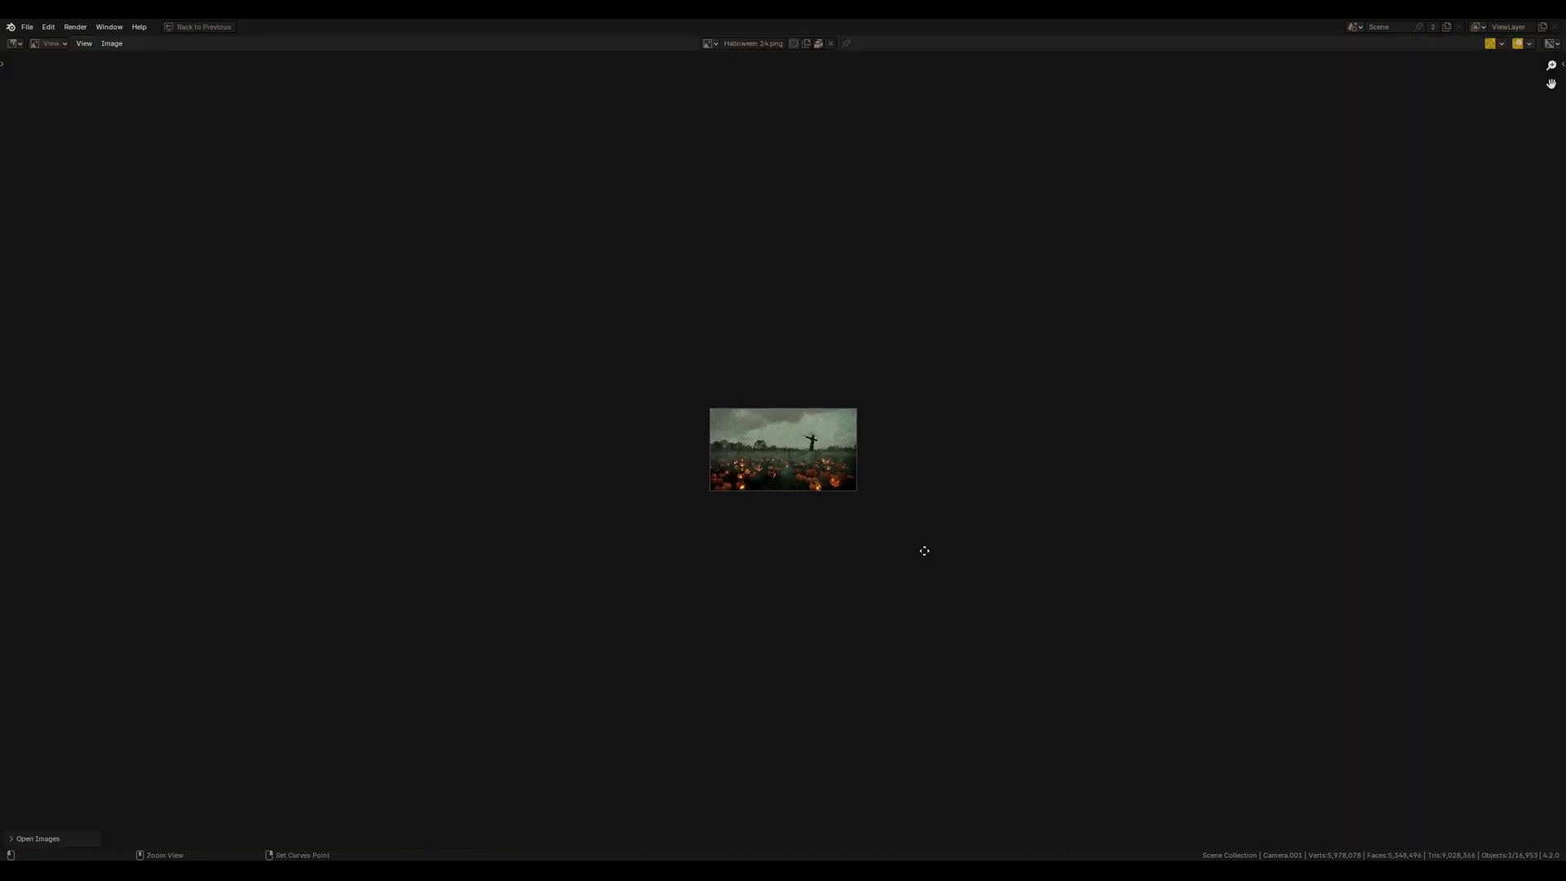
Open the image Halloween 24.png in the image editor and examine the finished render up close
{"action": "scroll", "coordinate": [925, 551], "scroll_direction": "up", "scroll_amount": 6}
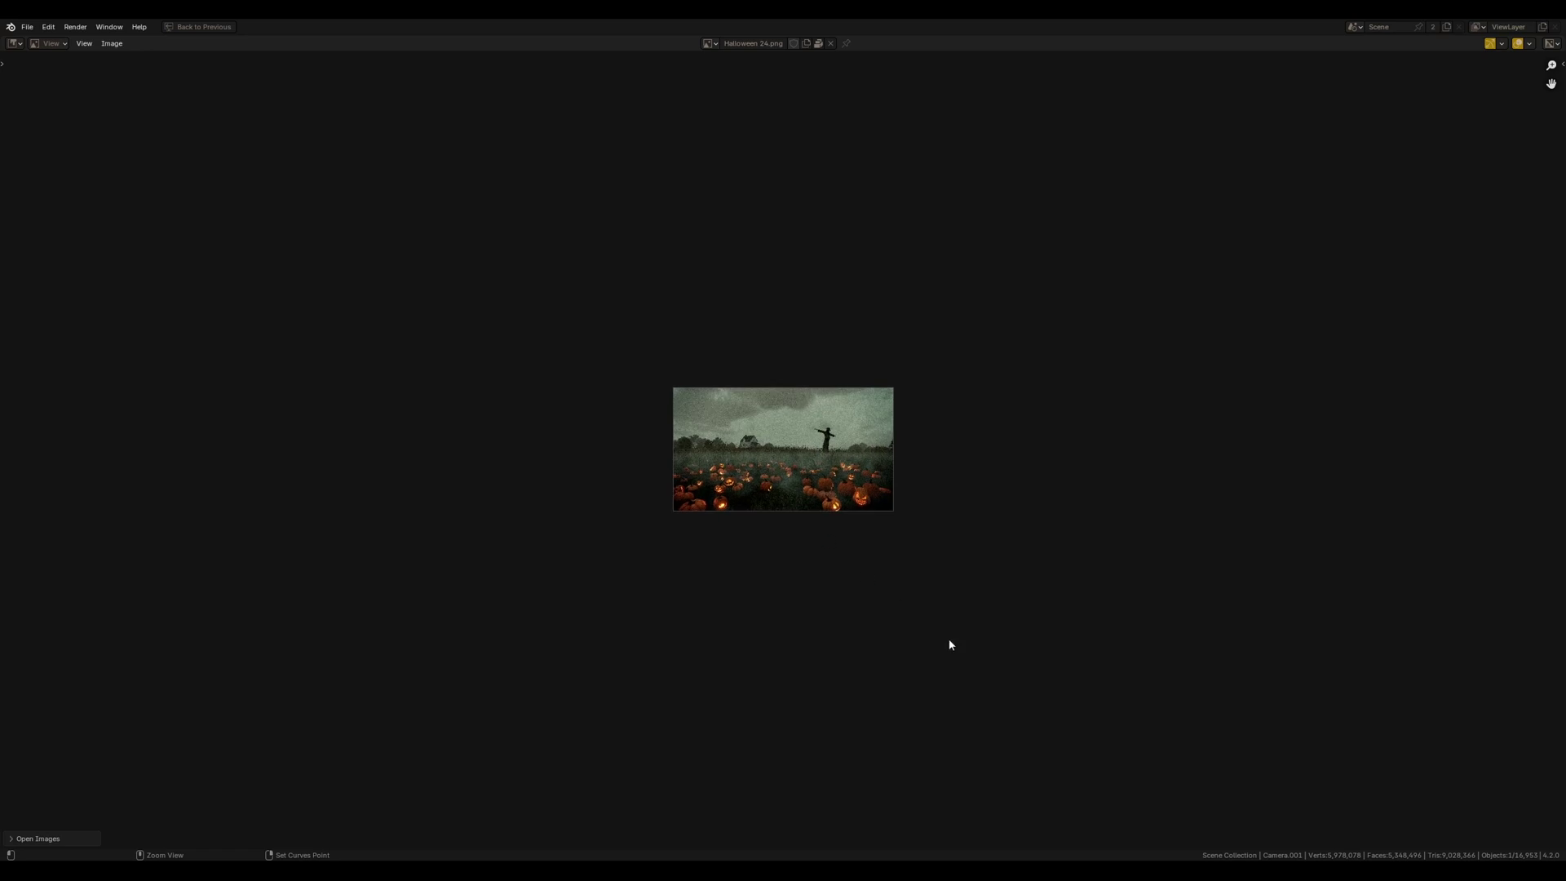
{"action": "scroll", "coordinate": [806, 500], "scroll_direction": "up", "scroll_amount": 4}
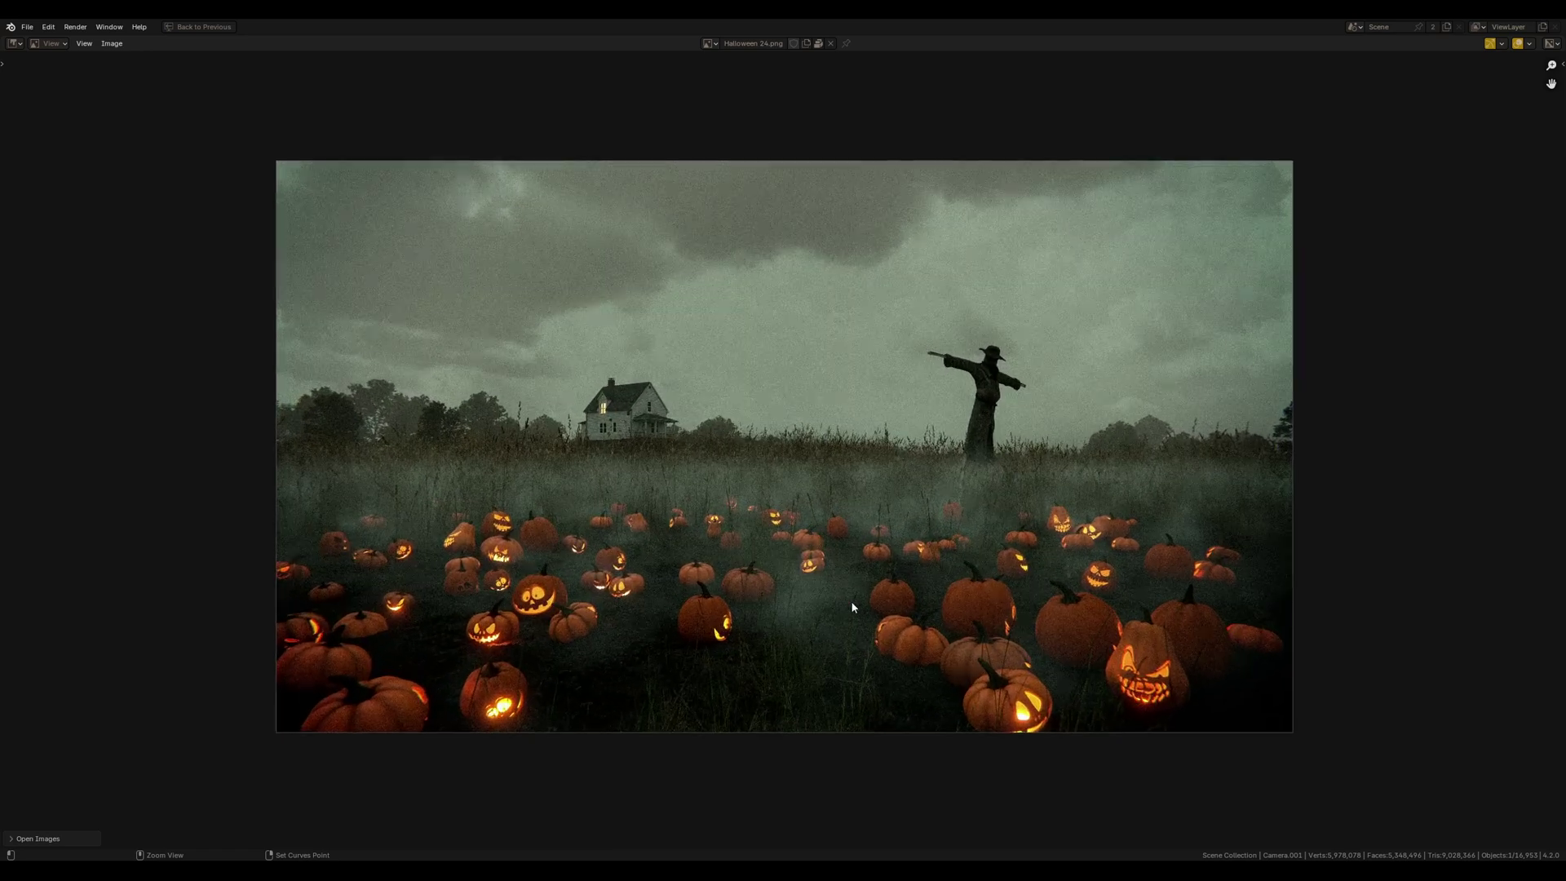
{"action": "scroll", "coordinate": [848, 571], "scroll_direction": "up", "scroll_amount": 1}
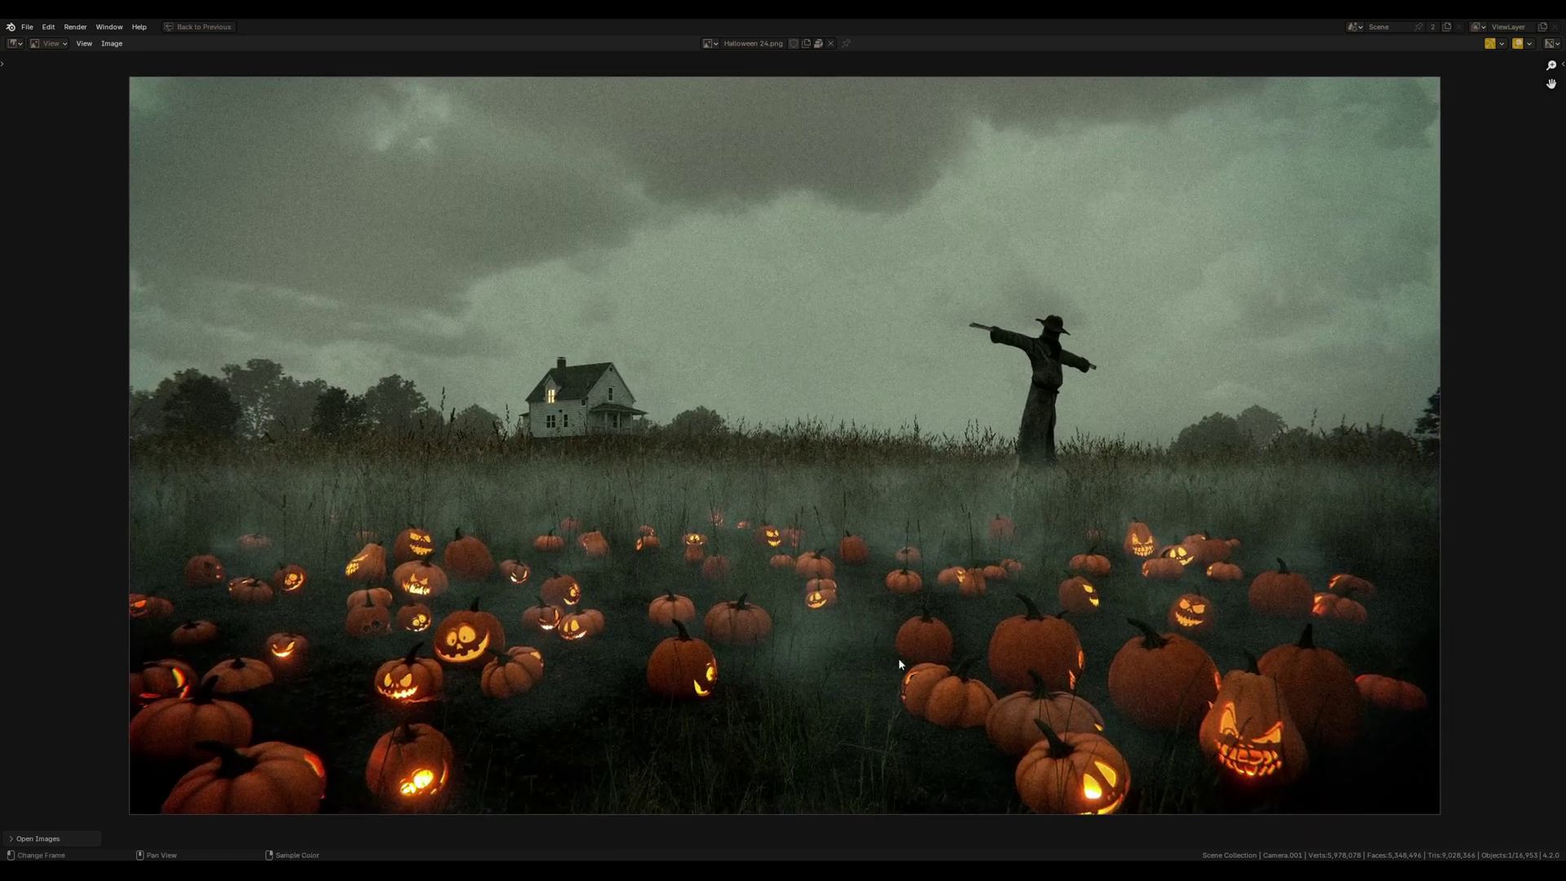